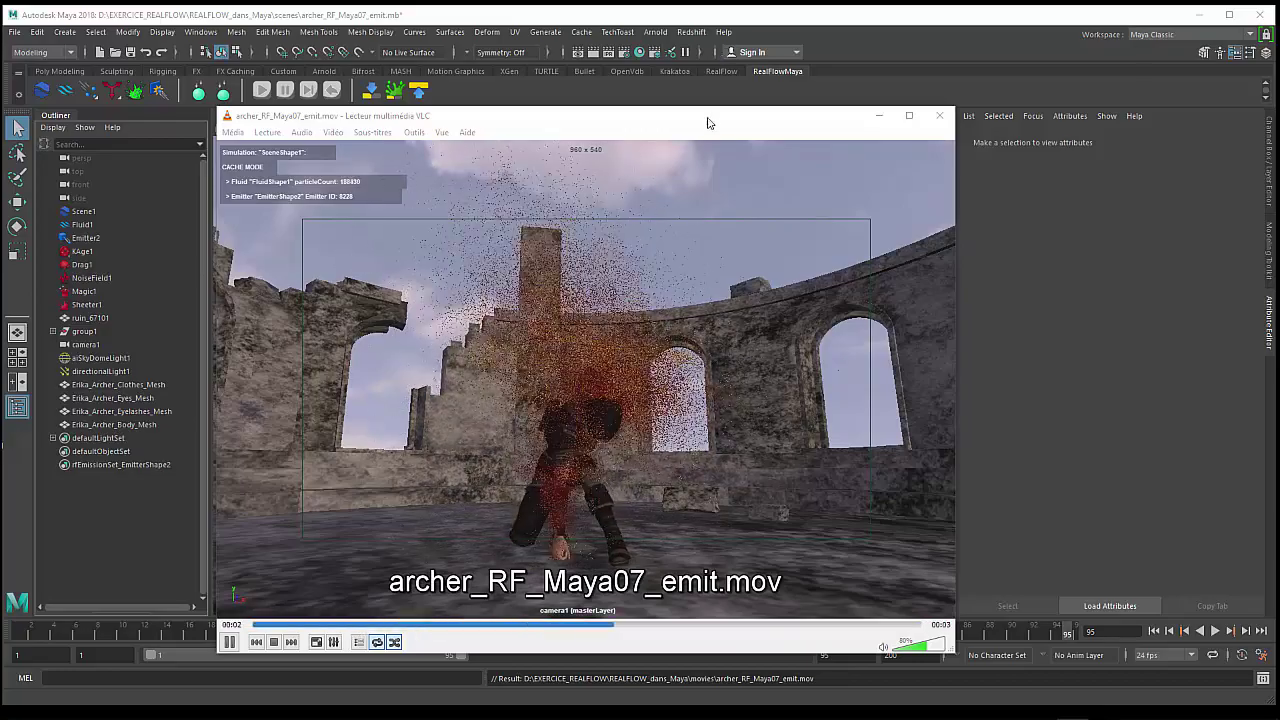
- Close the VLC video player and switch Maya to the FX menu set
{"action": "left_click_drag", "start_coordinate": [707, 122], "coordinate": [702, 113]}
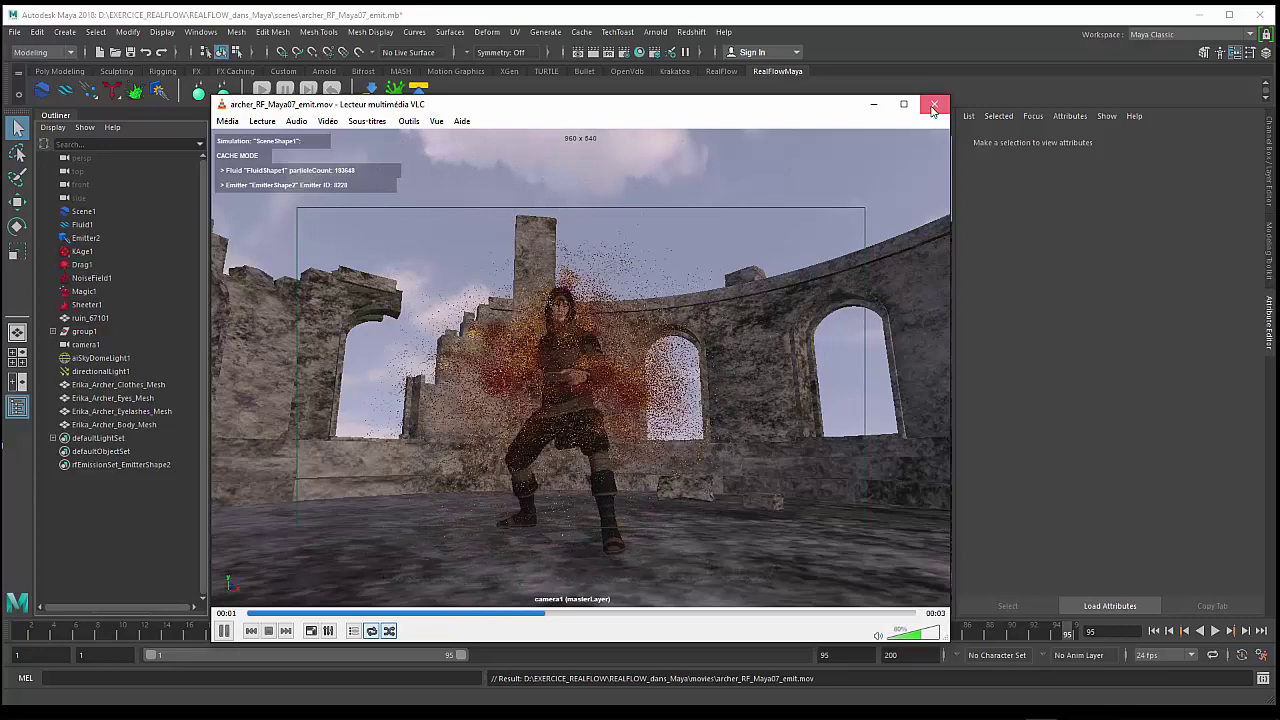
{"action": "left_click", "coordinate": [932, 108]}
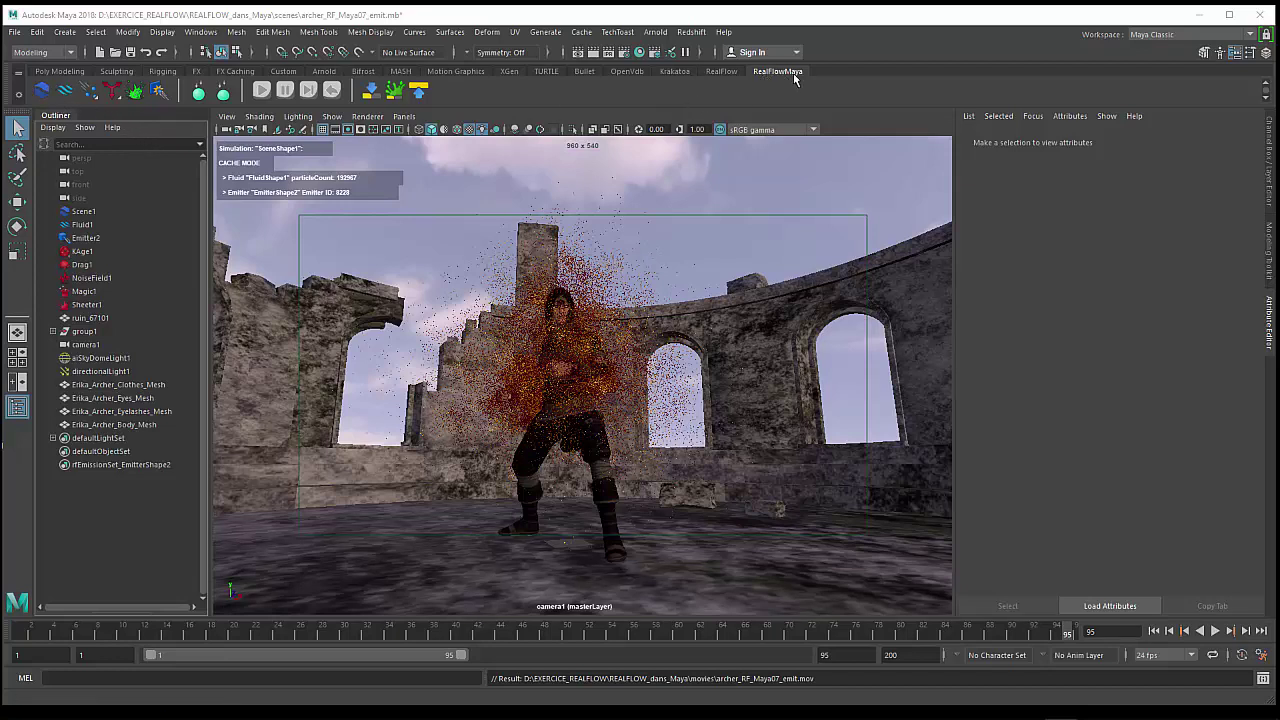
{"action": "left_click", "coordinate": [45, 52]}
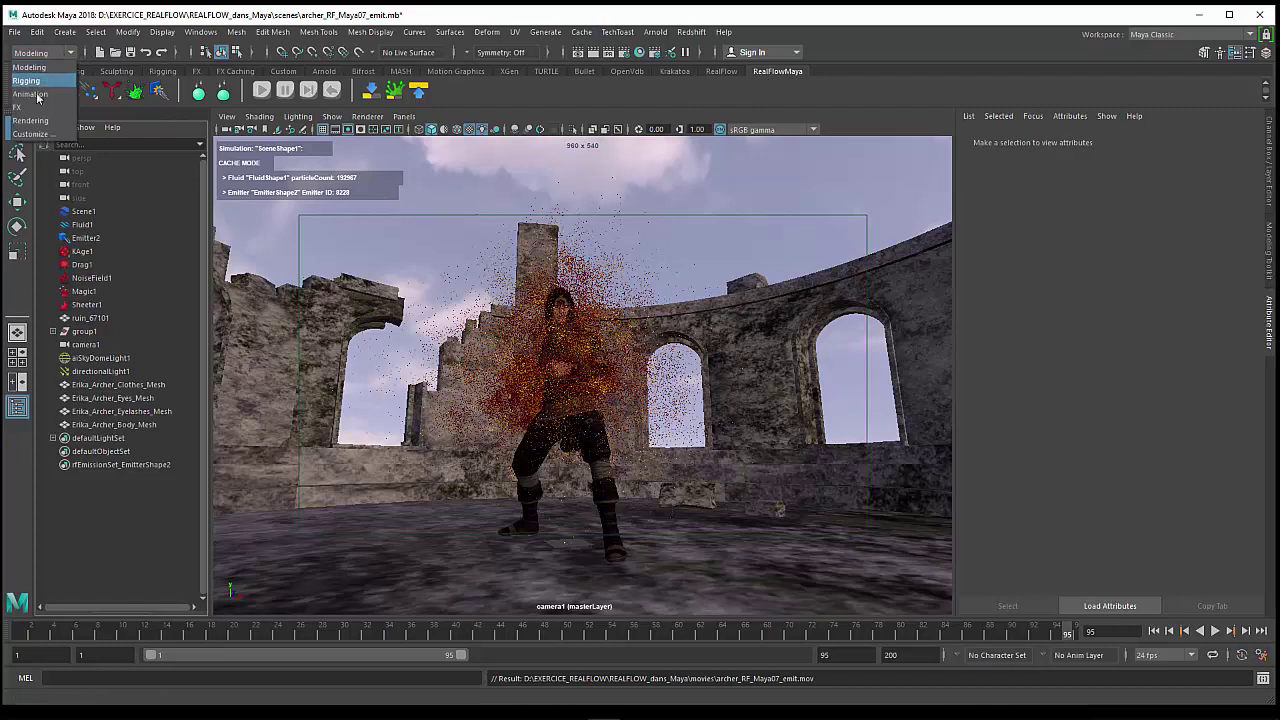
{"action": "left_click", "coordinate": [30, 107]}
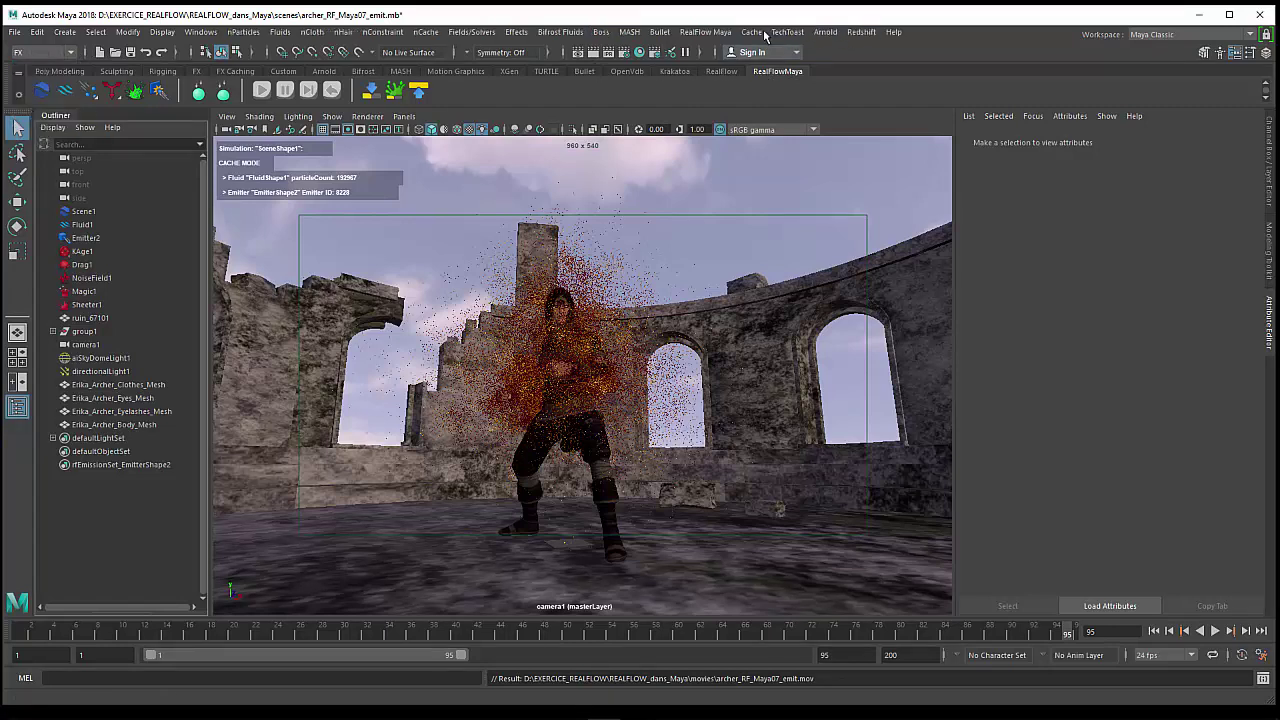
- Tear off the RealFlow Maya menu into a floating window and position it
{"action": "left_click", "coordinate": [688, 35]}
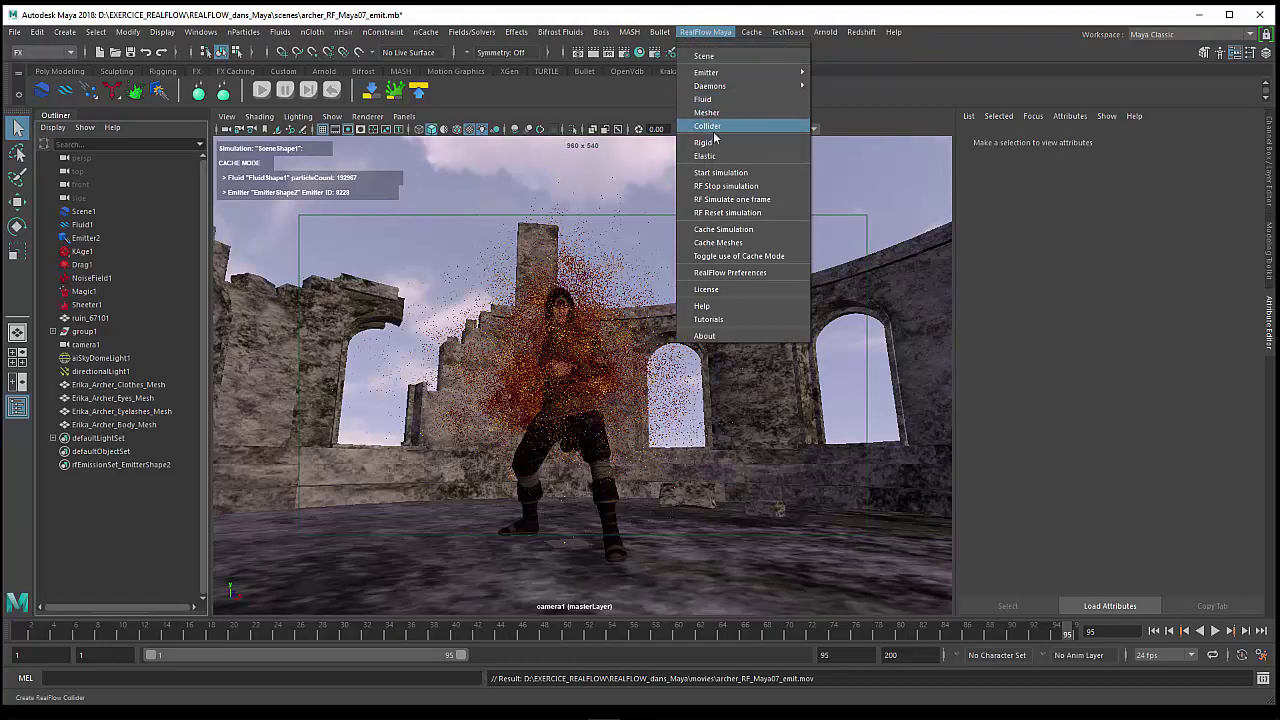
{"action": "left_click", "coordinate": [720, 46]}
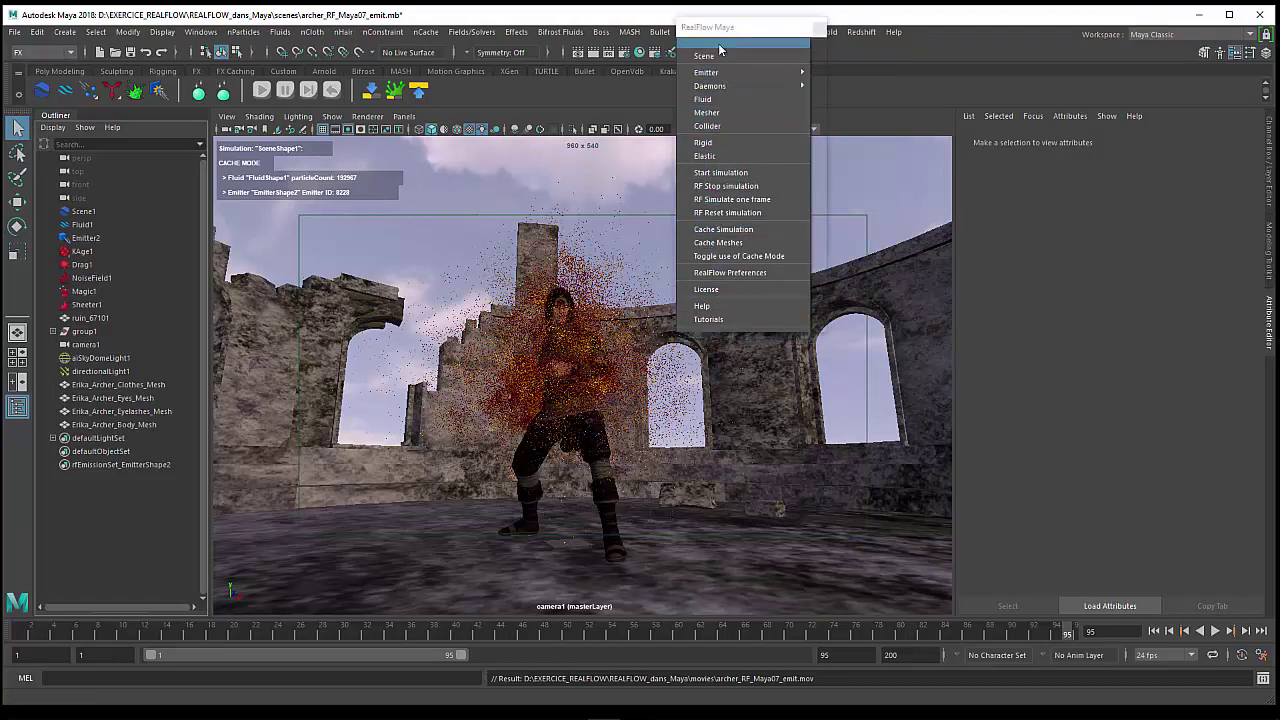
{"action": "left_click_drag", "start_coordinate": [720, 27], "coordinate": [822, 95]}
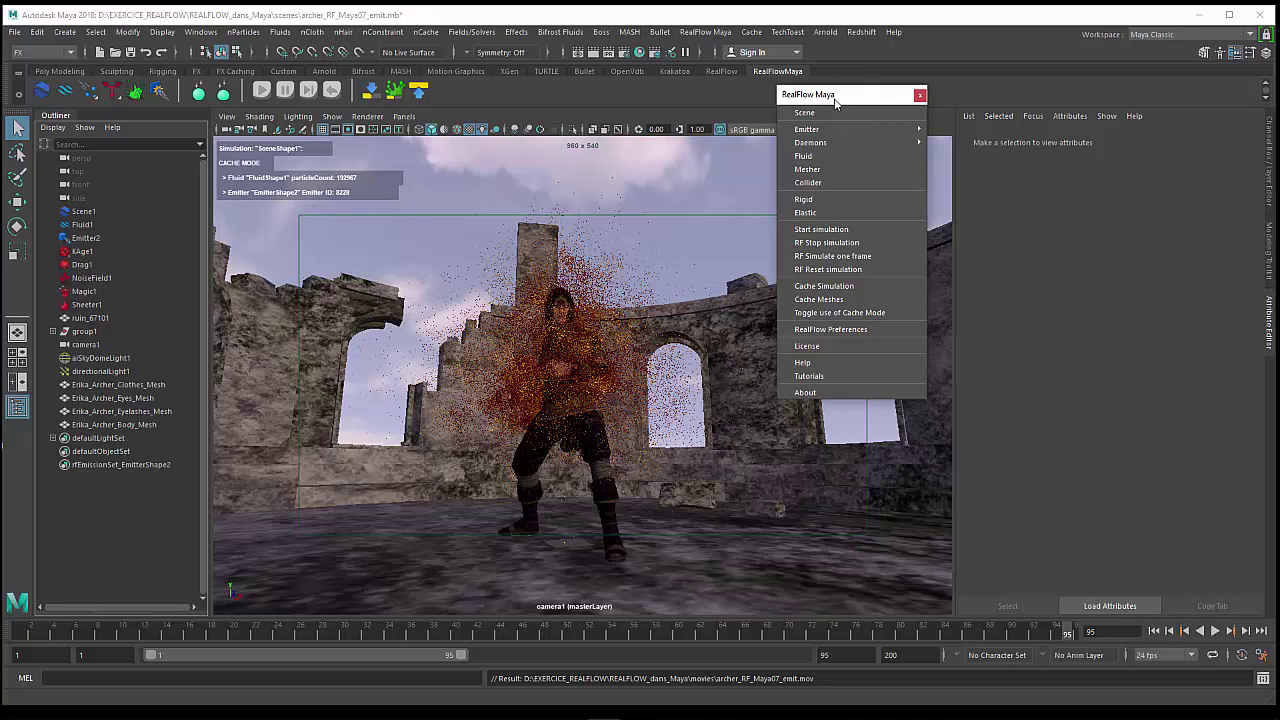
{"action": "left_click_drag", "start_coordinate": [834, 99], "coordinate": [835, 105]}
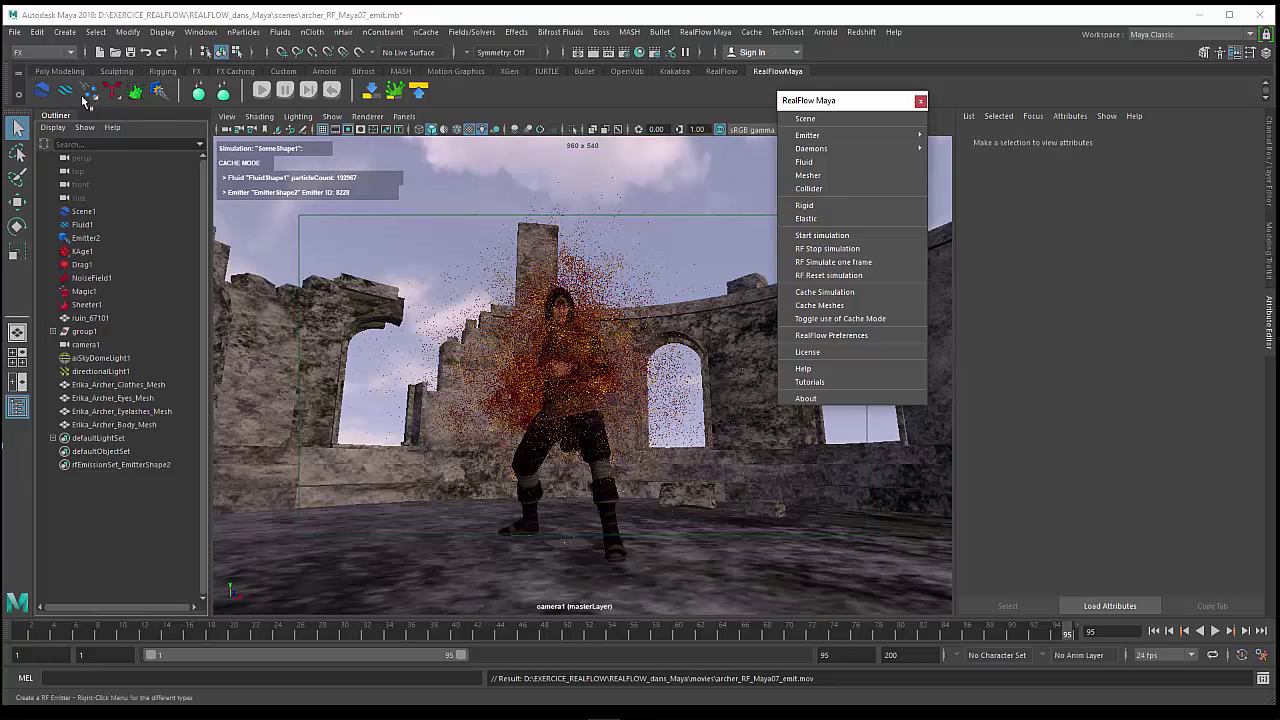
- Start a new scene without saving the archer scene, then tumble the empty grid
{"action": "left_click", "coordinate": [14, 32]}
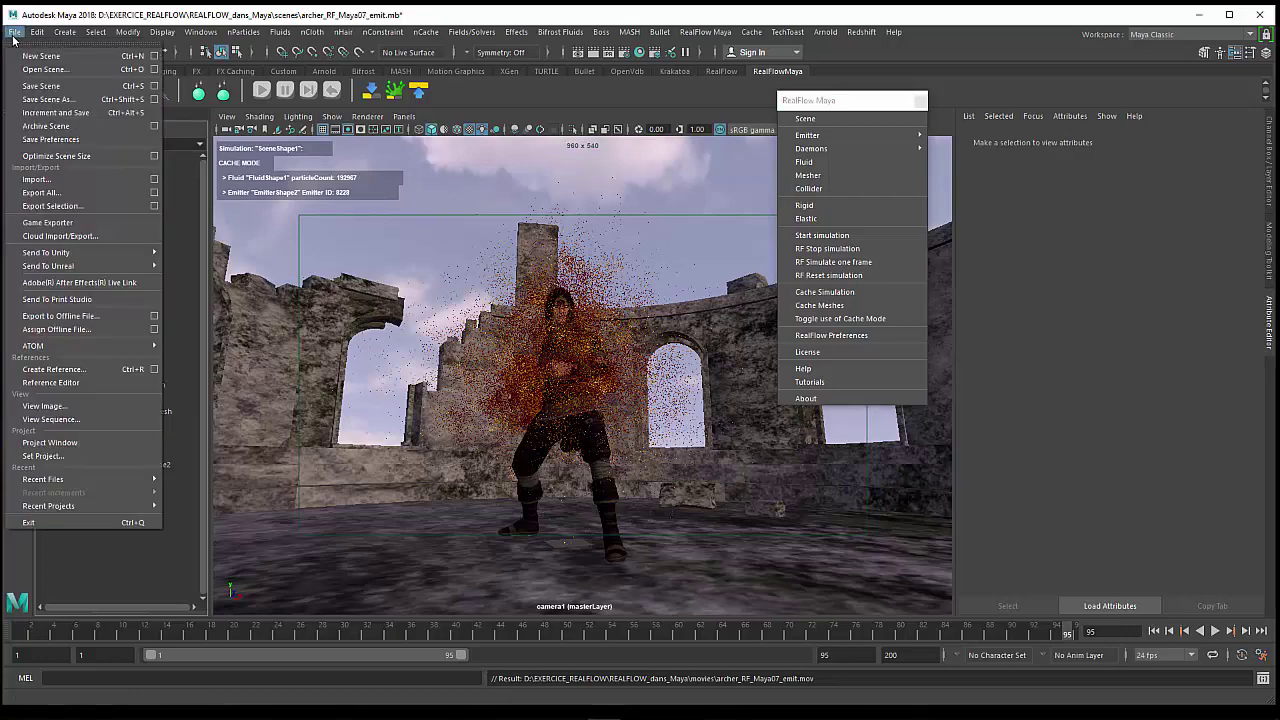
{"action": "left_click", "coordinate": [28, 62]}
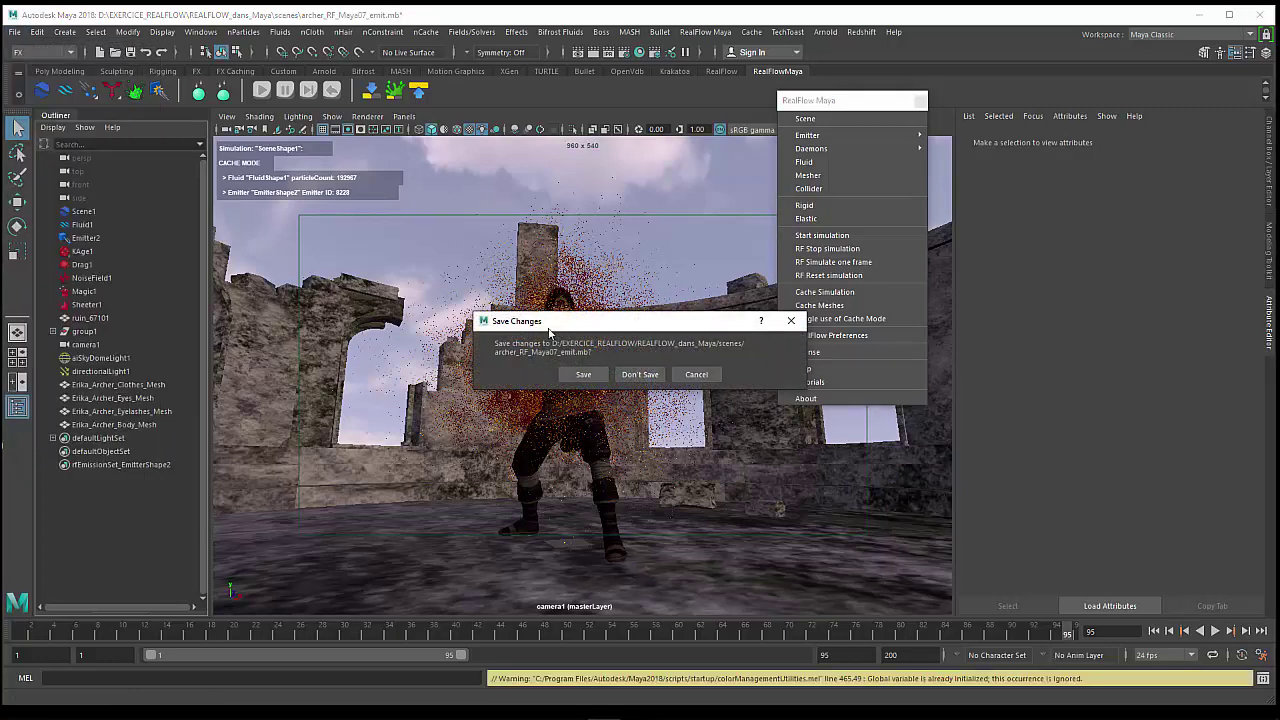
{"action": "left_click", "coordinate": [641, 374]}
{"action": "mouse_move", "coordinate": [561, 418]}
{"action": "left_mouse_down", "text": "alt"}
{"action": "mouse_move", "coordinate": [493, 417]}
{"action": "mouse_move", "coordinate": [565, 370]}
{"action": "left_mouse_up", "text": "alt"}
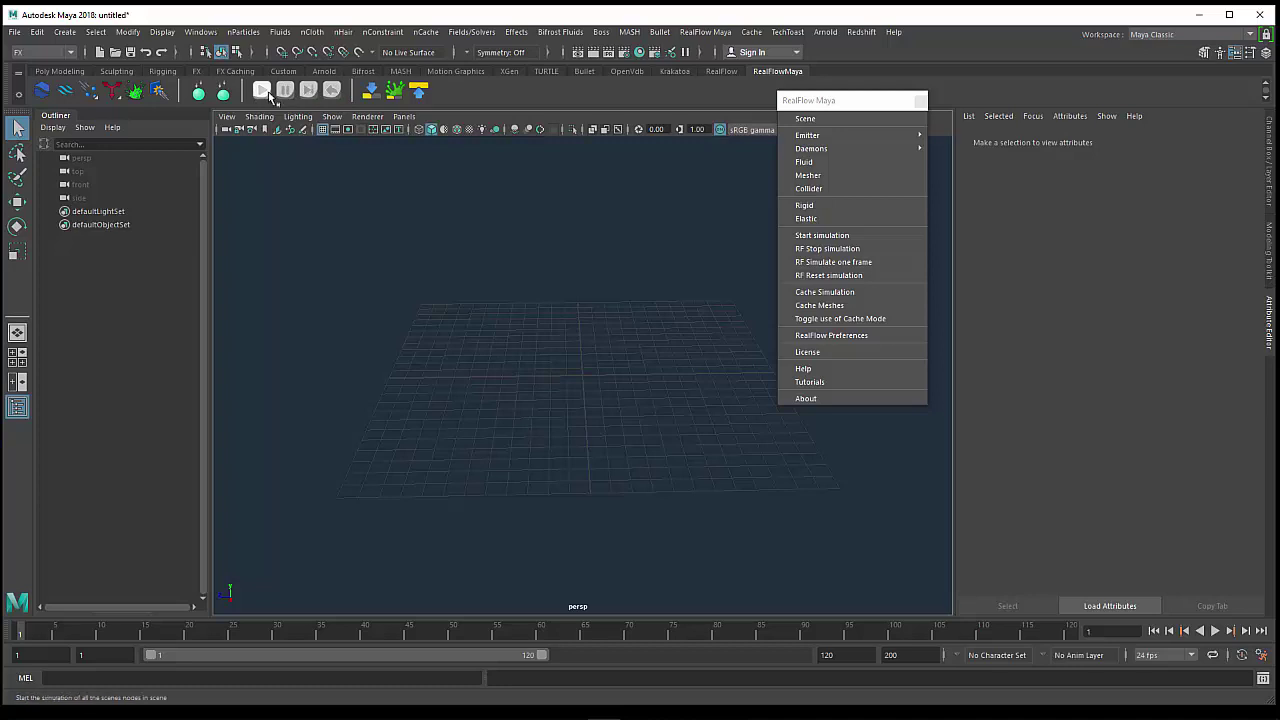
{"action": "left_click", "coordinate": [265, 93]}
{"action": "left_click_drag", "start_coordinate": [829, 105], "coordinate": [838, 99]}
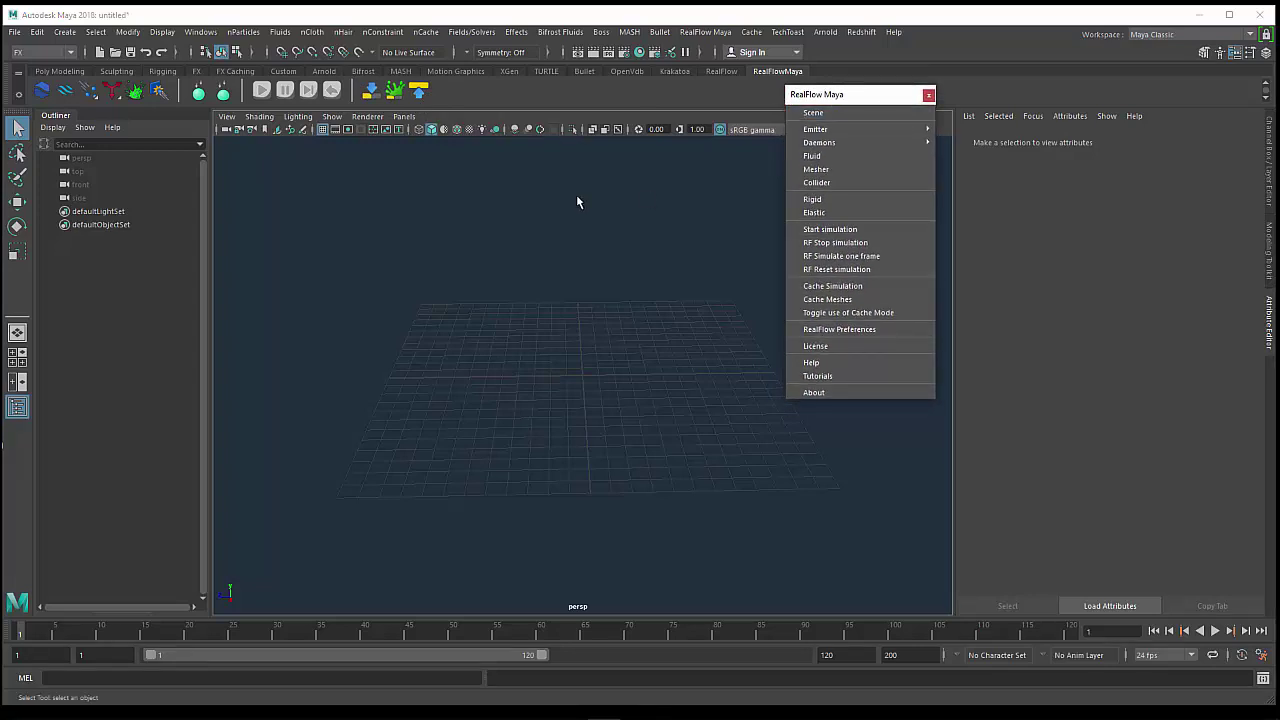
{"action": "mouse_move", "coordinate": [520, 371]}
{"action": "left_mouse_down", "text": "alt"}
{"action": "mouse_move", "coordinate": [656, 374]}
{"action": "mouse_move", "coordinate": [634, 349]}
{"action": "mouse_move", "coordinate": [603, 377]}
{"action": "mouse_move", "coordinate": [670, 399]}
{"action": "left_mouse_up", "text": "alt"}
{"action": "middle_click_drag", "start_coordinate": [670, 399], "coordinate": [650, 386], "text": "alt"}
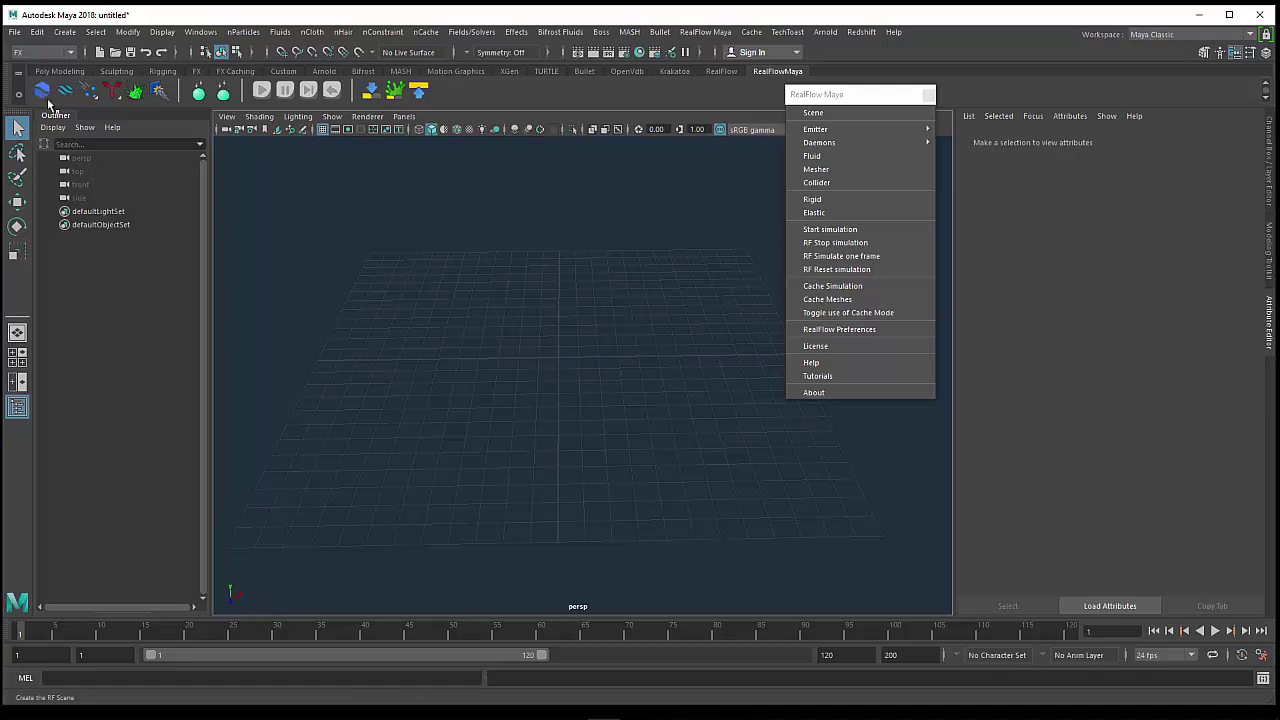
{"action": "left_click_drag", "start_coordinate": [825, 105], "coordinate": [833, 103]}
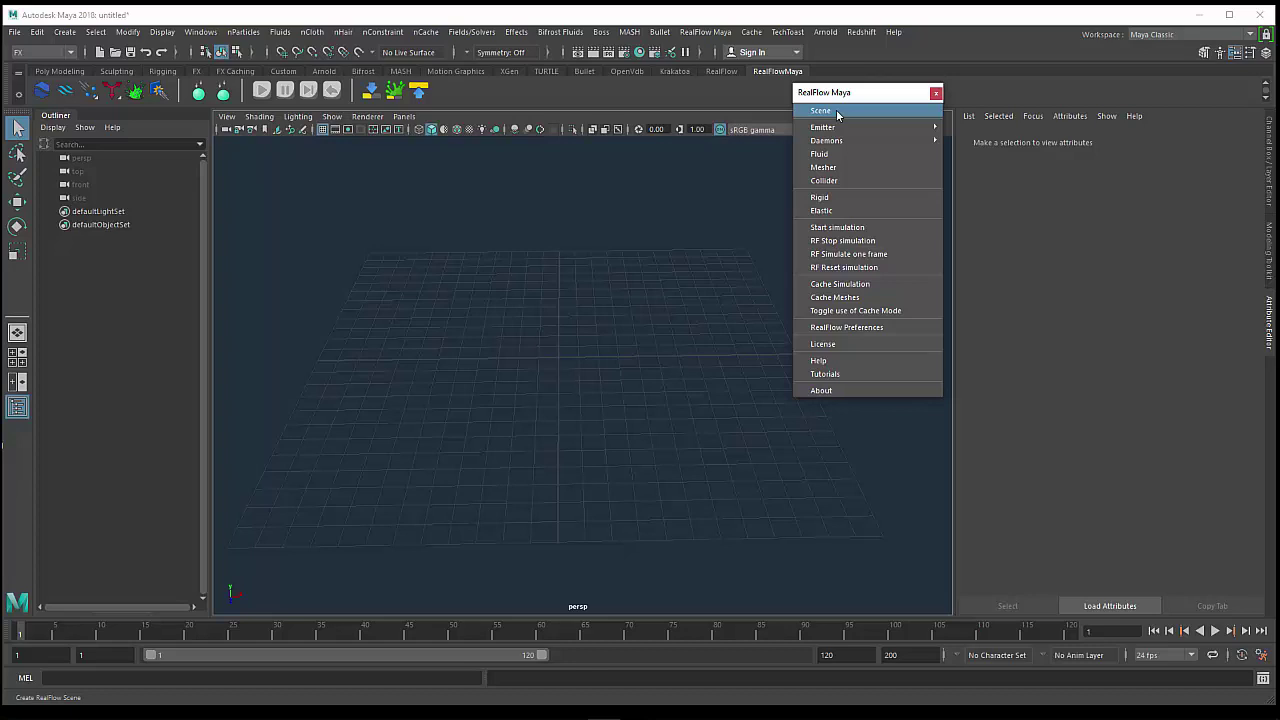
- Create the RealFlow Scene1 node and inspect its Global Time Scale setting
{"action": "left_click", "coordinate": [837, 112]}
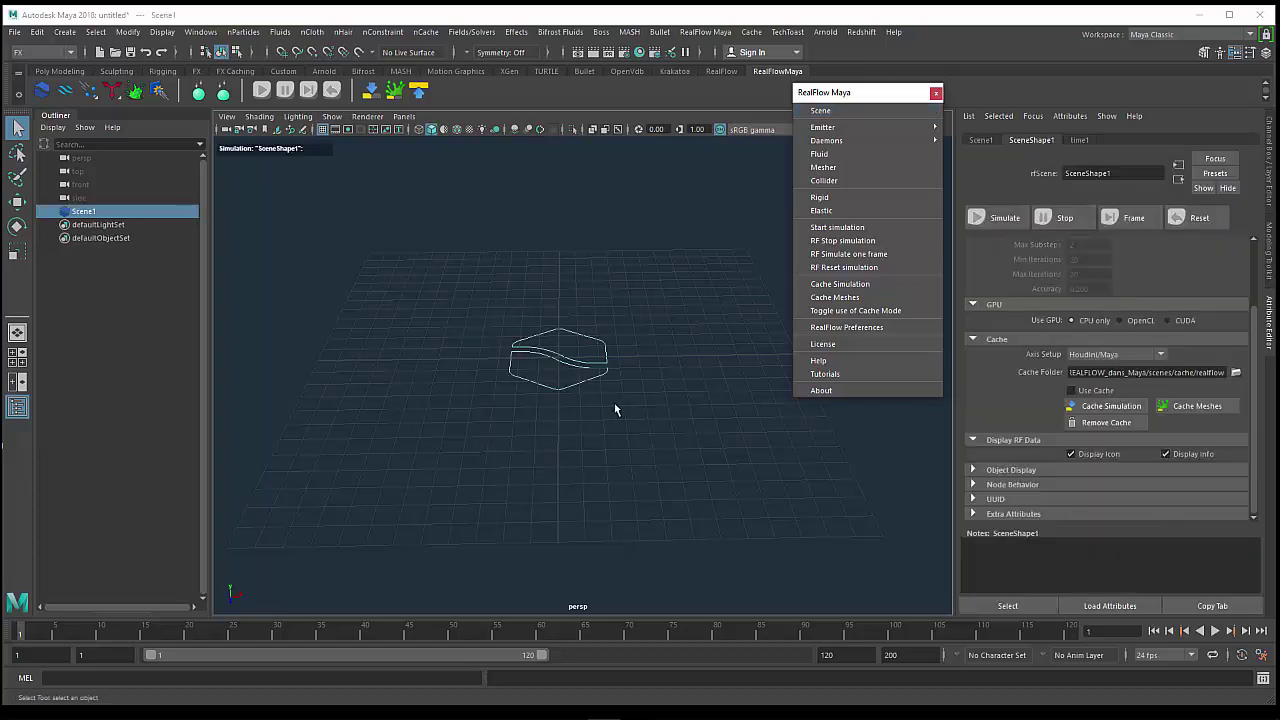
{"action": "mouse_move", "coordinate": [613, 413]}
{"action": "left_mouse_down", "text": "alt"}
{"action": "mouse_move", "coordinate": [561, 433]}
{"action": "mouse_move", "coordinate": [614, 414]}
{"action": "left_mouse_up", "text": "alt"}
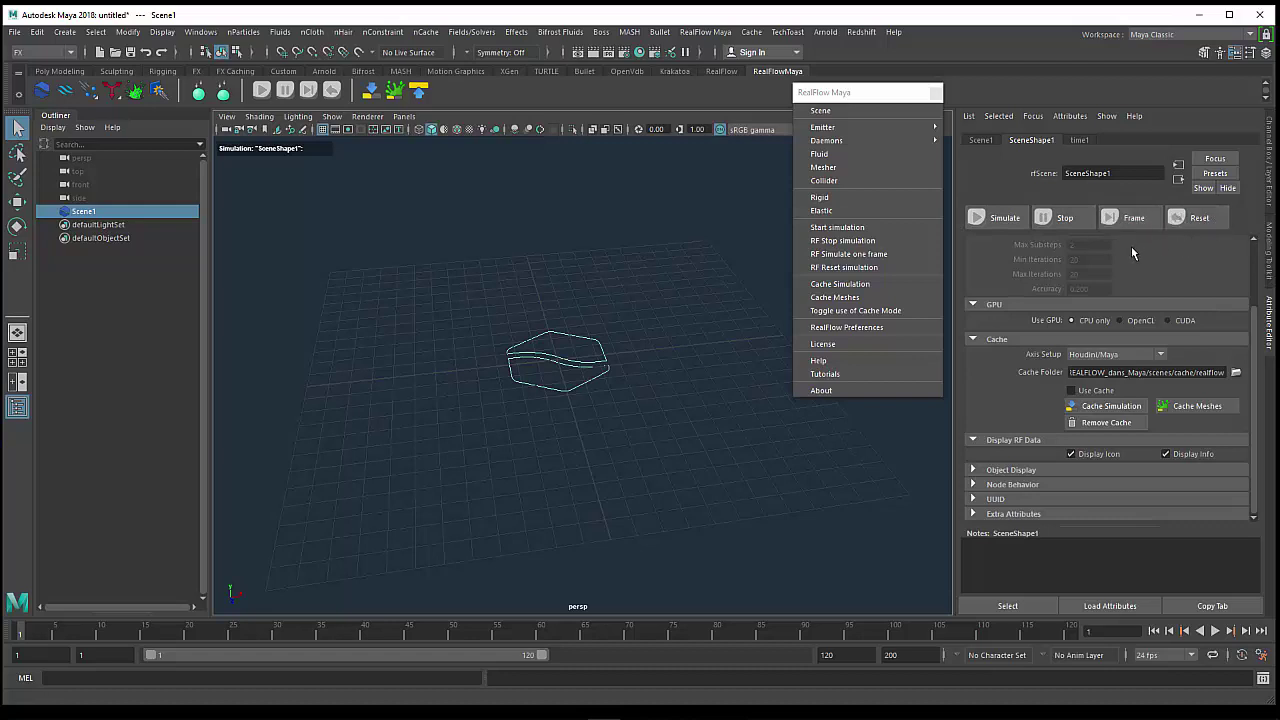
{"action": "scroll", "coordinate": [1140, 292], "scroll_direction": "up", "scroll_amount": 2}
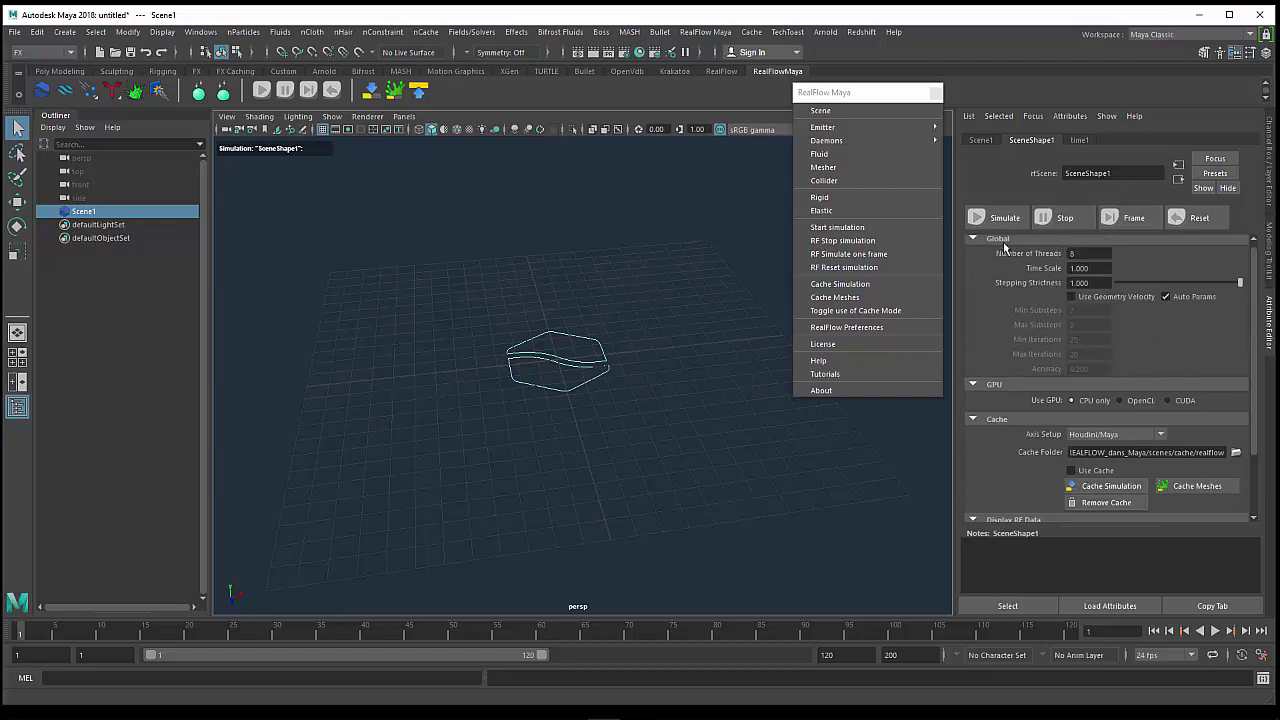
{"action": "left_click", "coordinate": [1091, 268]}
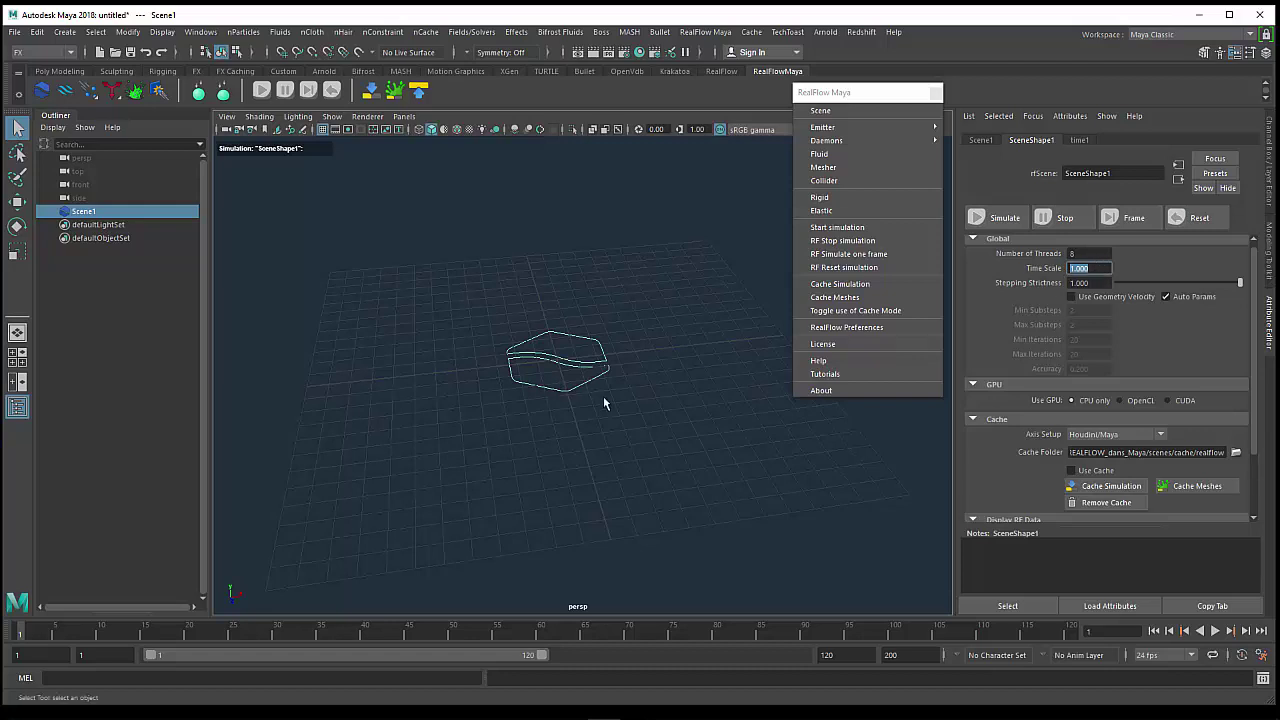
{"action": "mouse_move", "coordinate": [612, 397]}
{"action": "left_mouse_down", "text": "alt"}
{"action": "mouse_move", "coordinate": [637, 380]}
{"action": "mouse_move", "coordinate": [586, 394]}
{"action": "mouse_move", "coordinate": [600, 396]}
{"action": "left_mouse_up", "text": "alt"}
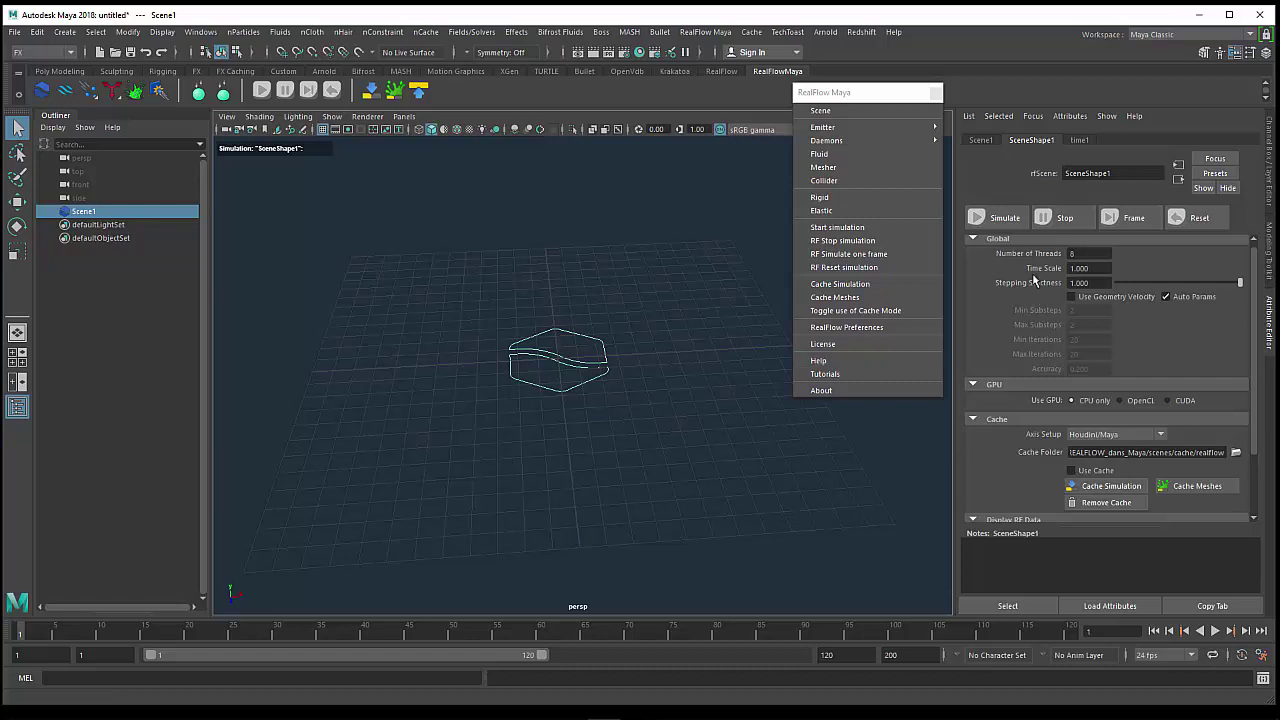
{"action": "left_click", "coordinate": [1102, 268]}
{"action": "key", "text": "Return"}
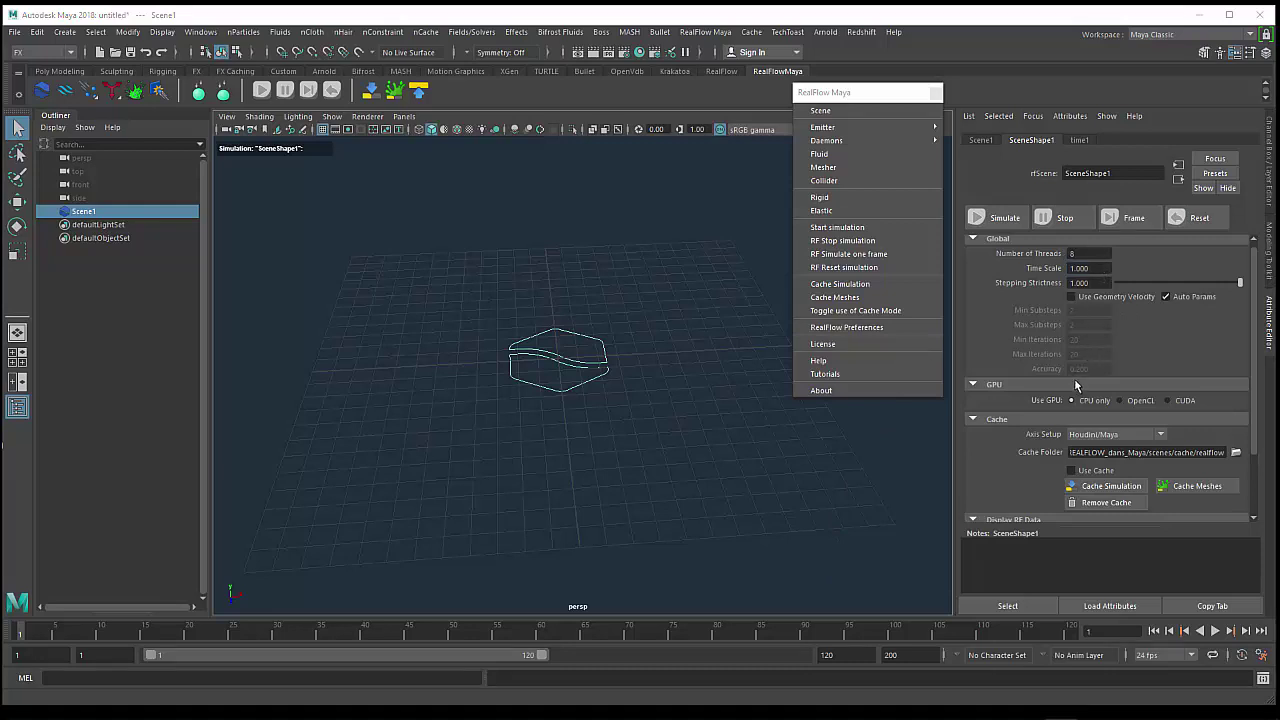
{"action": "scroll", "coordinate": [1076, 370], "scroll_direction": "down", "scroll_amount": 2}
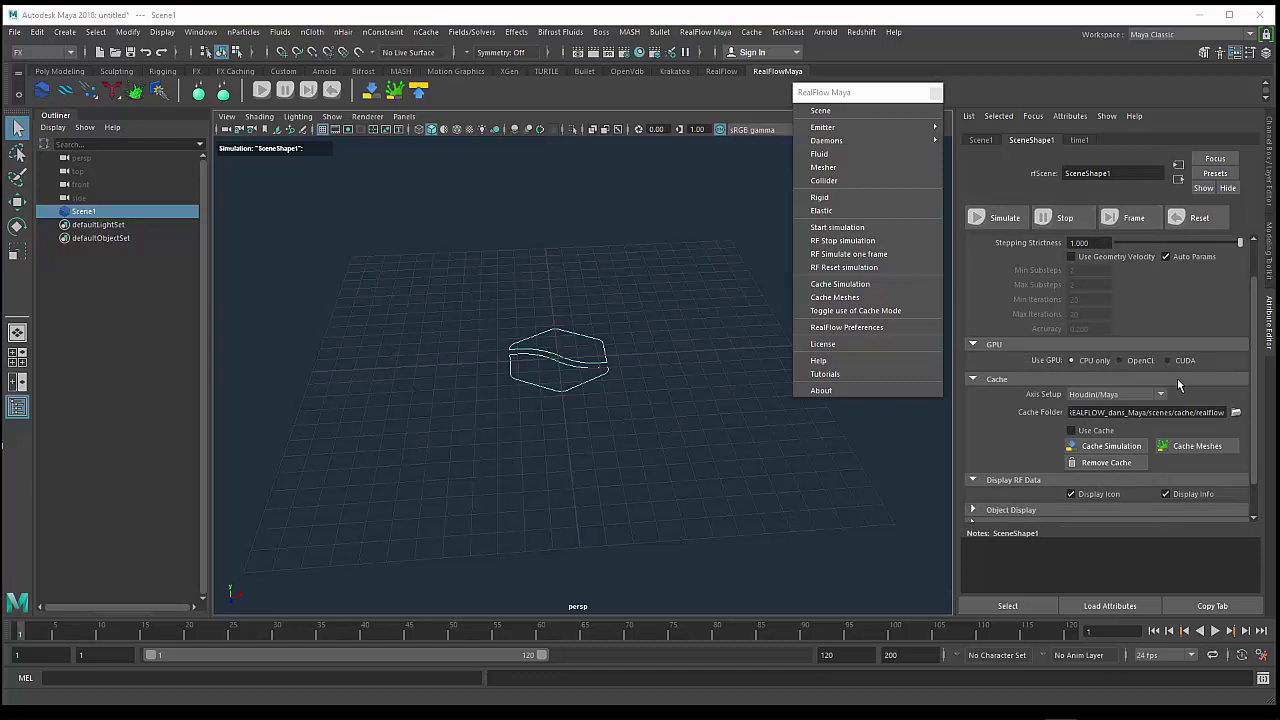
{"action": "scroll", "coordinate": [1177, 378], "scroll_direction": "down", "scroll_amount": 2}
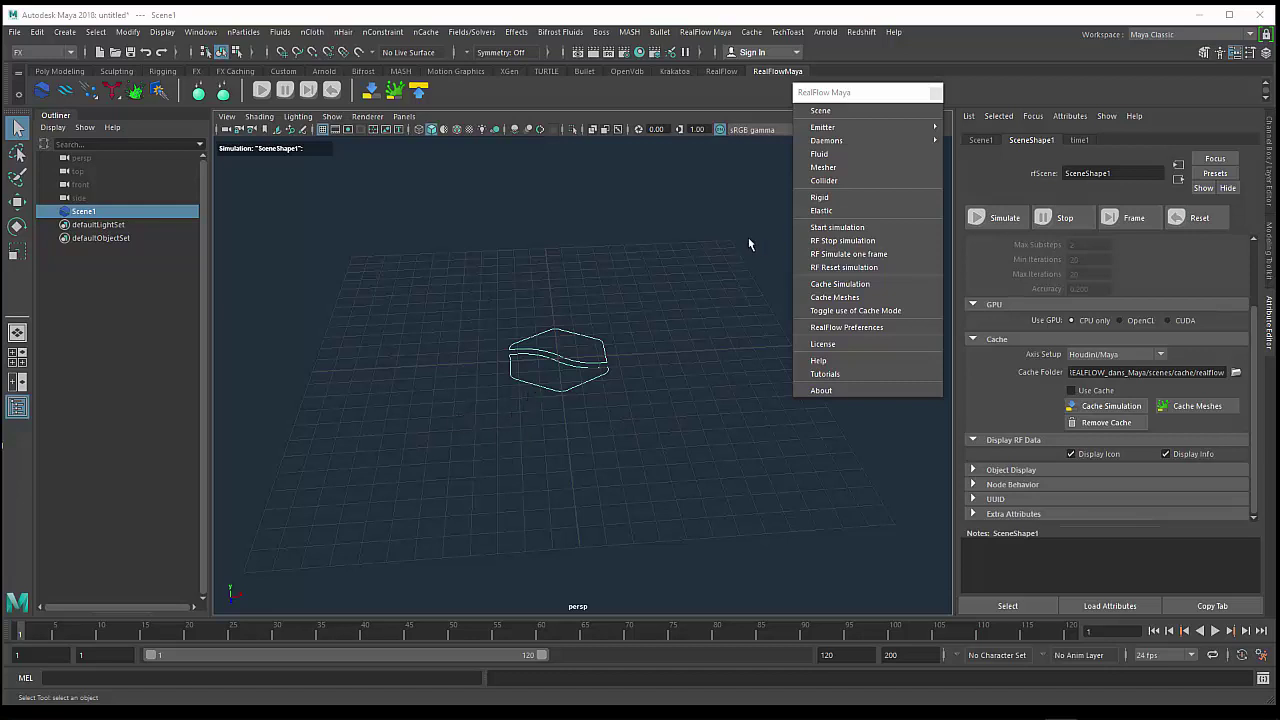
{"action": "left_click_drag", "start_coordinate": [490, 314], "coordinate": [678, 397]}
{"action": "scroll", "coordinate": [1052, 436], "scroll_direction": "up", "scroll_amount": 1}
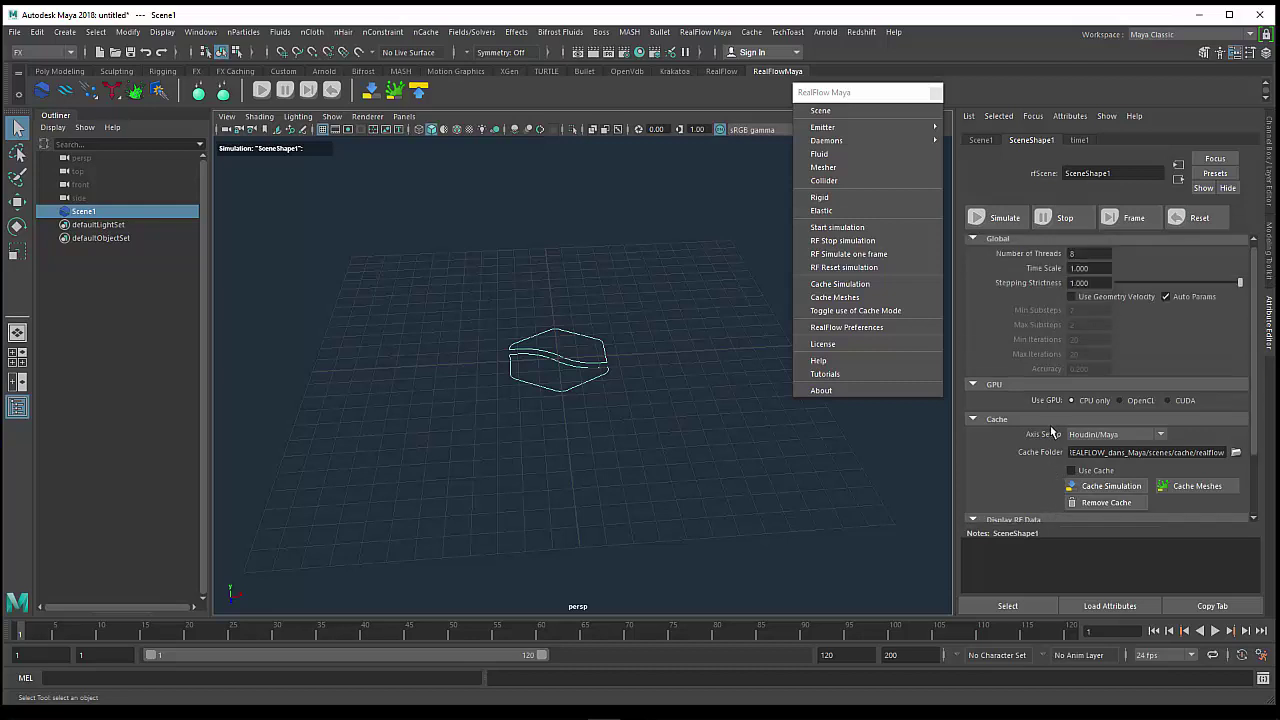
{"action": "scroll", "coordinate": [1050, 425], "scroll_direction": "up", "scroll_amount": 1}
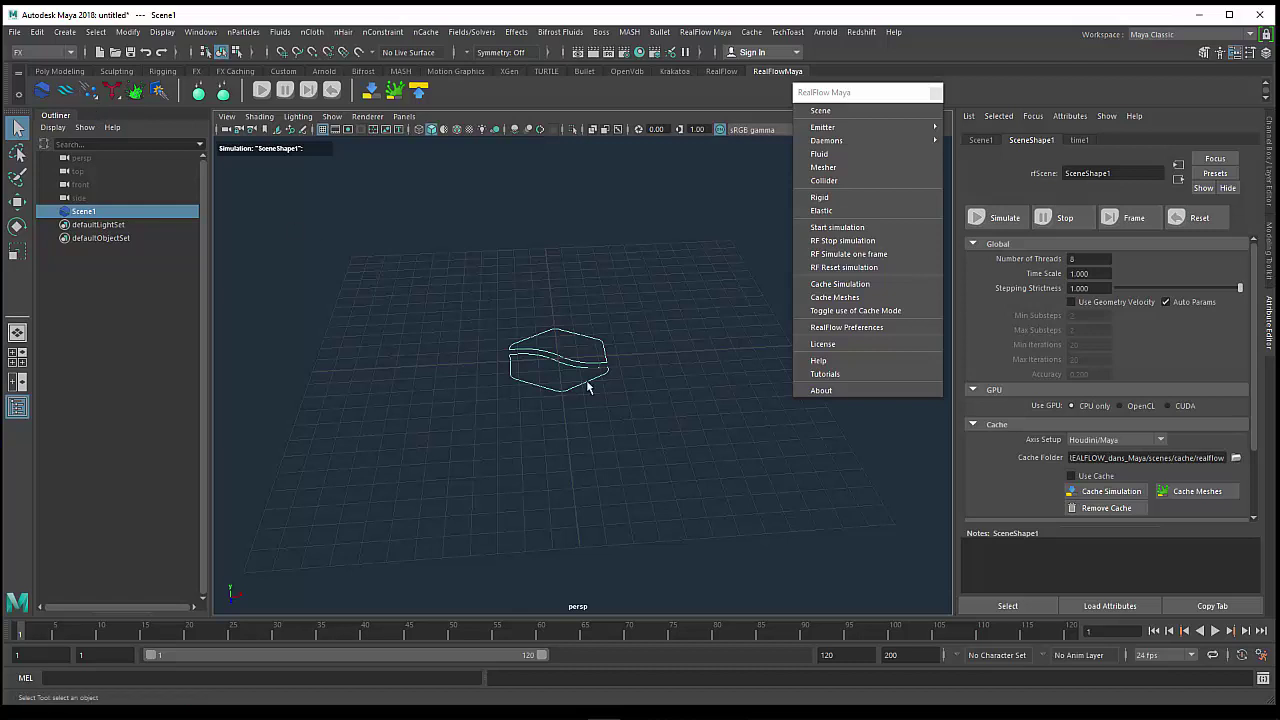
- Add circle emitter Emitter1 with Fluid1, then review Fluid1's and Emitter1's settings
{"action": "left_click", "coordinate": [95, 92]}
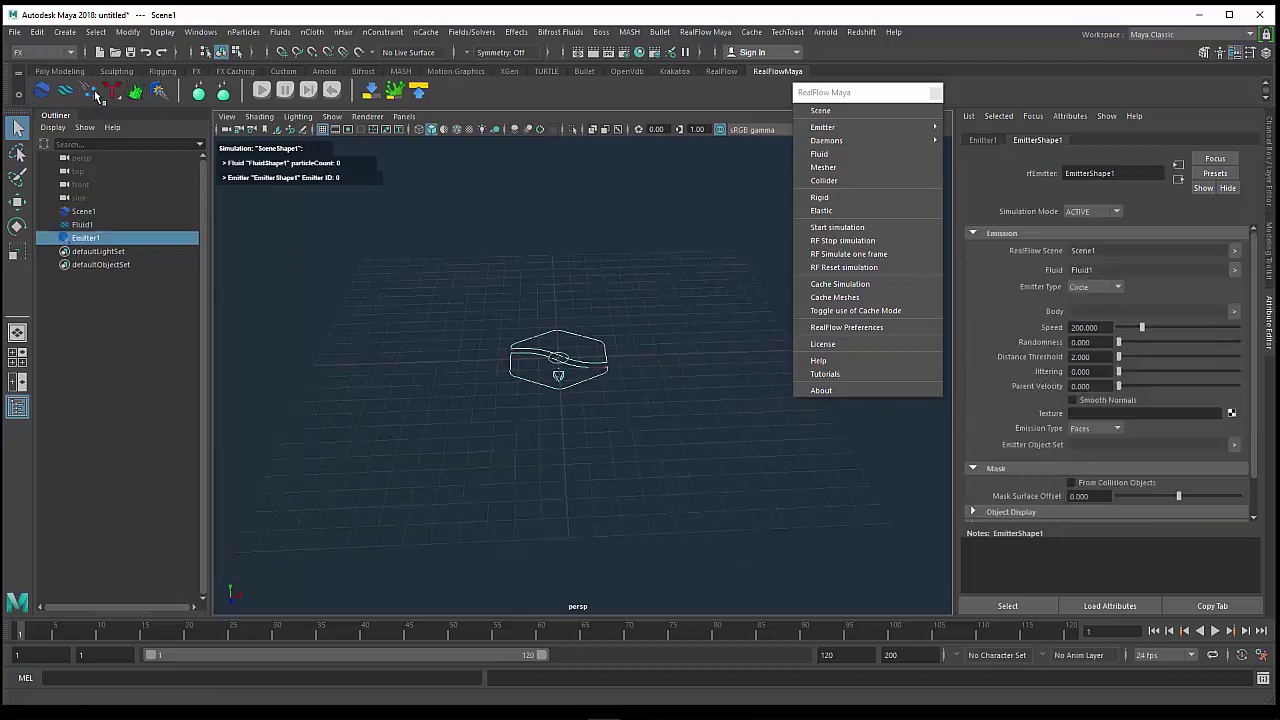
{"action": "left_click", "coordinate": [83, 226]}
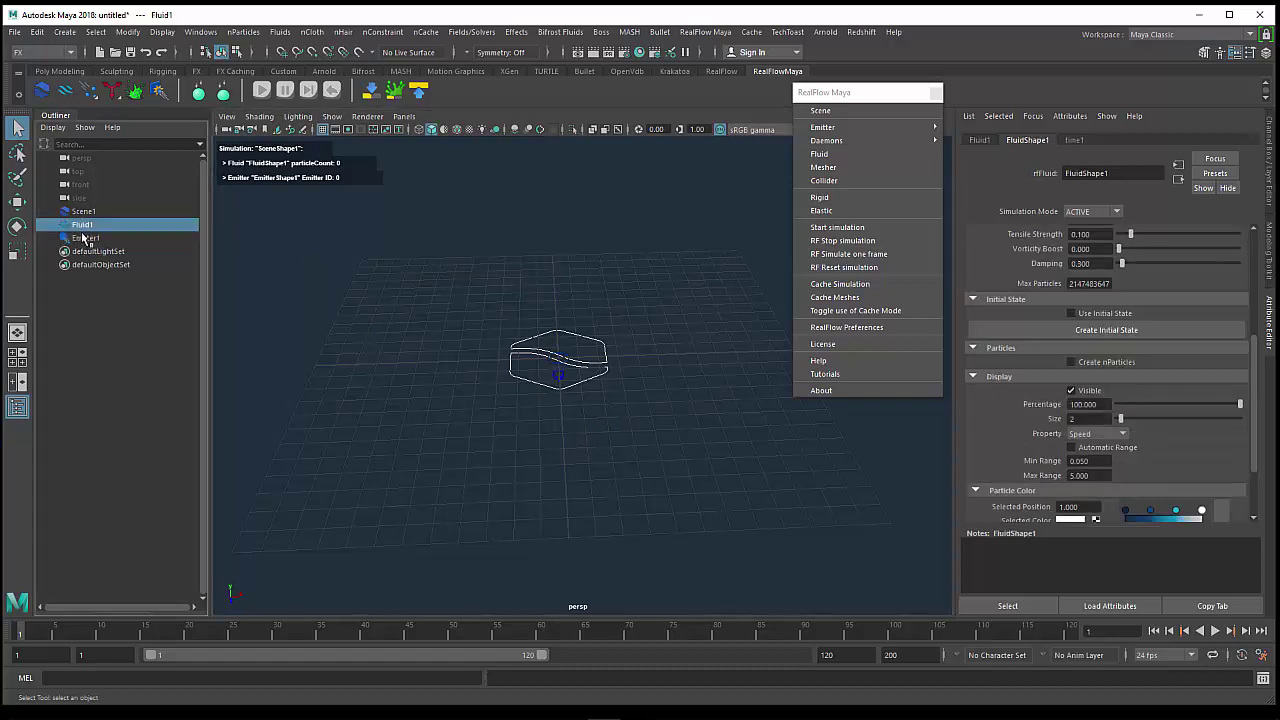
{"action": "left_click", "coordinate": [92, 240]}
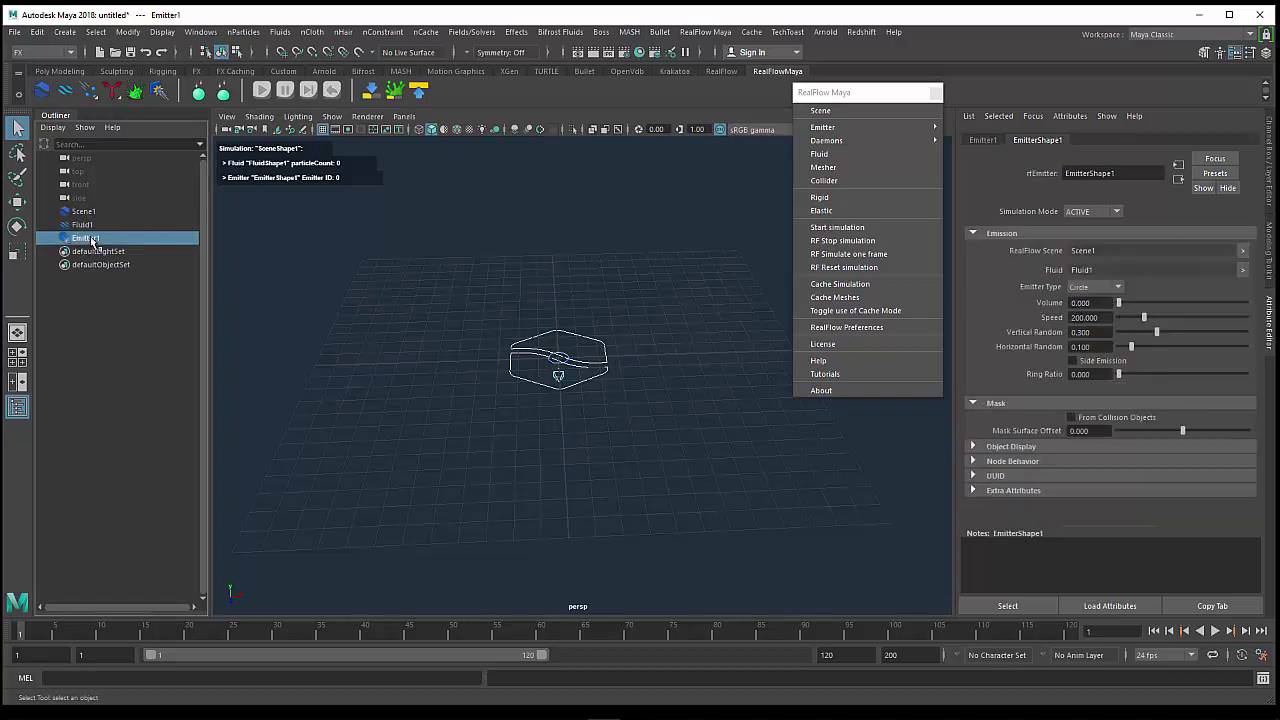
{"action": "left_click", "coordinate": [88, 226]}
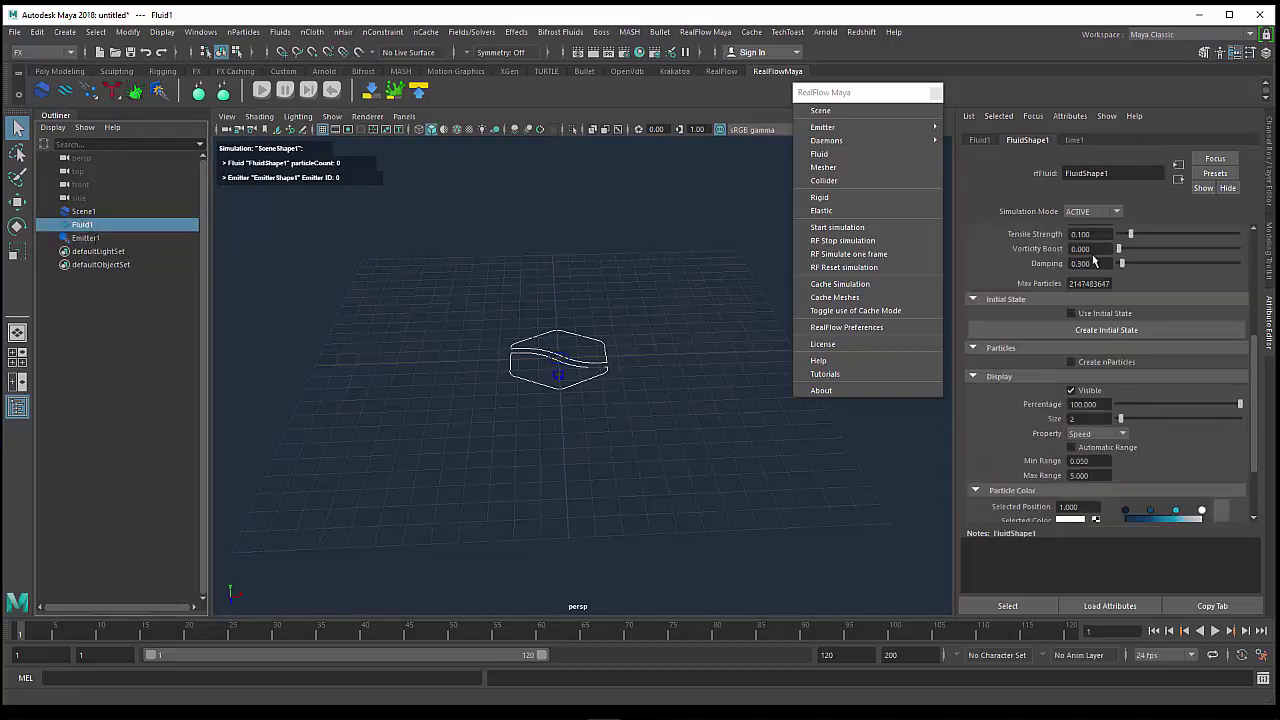
{"action": "left_click", "coordinate": [1252, 244]}
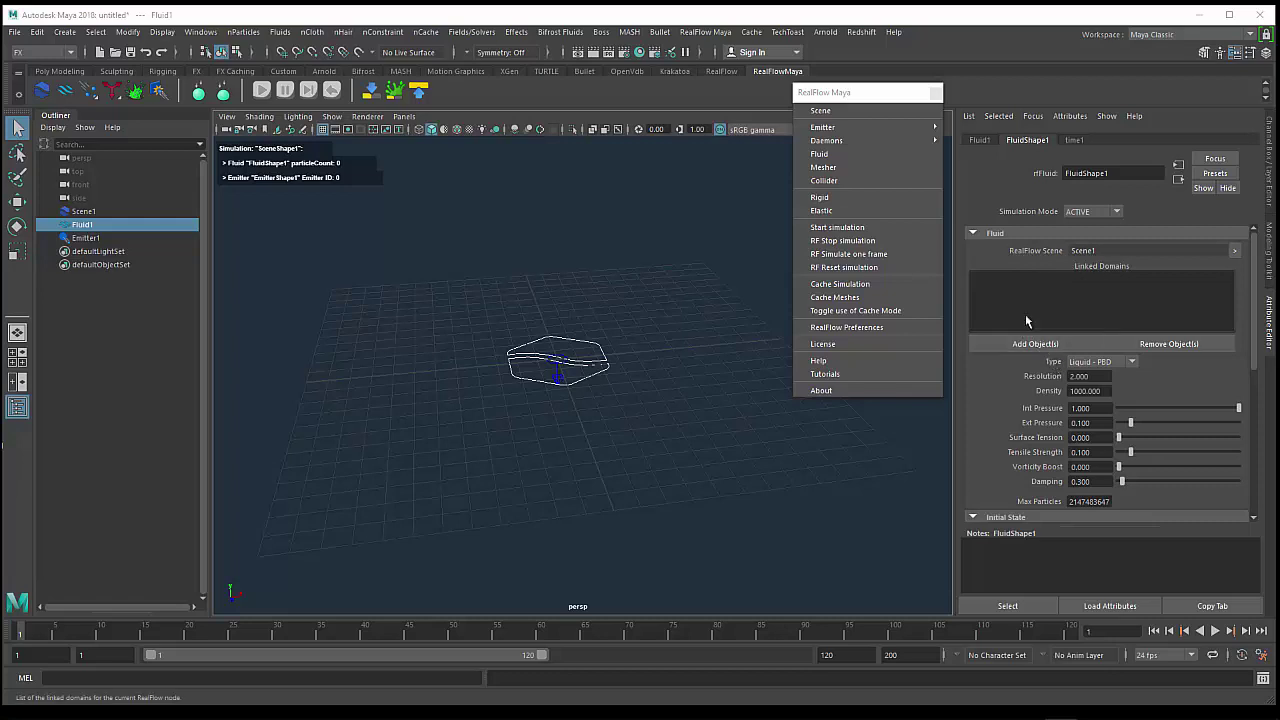
{"action": "left_click", "coordinate": [1079, 366]}
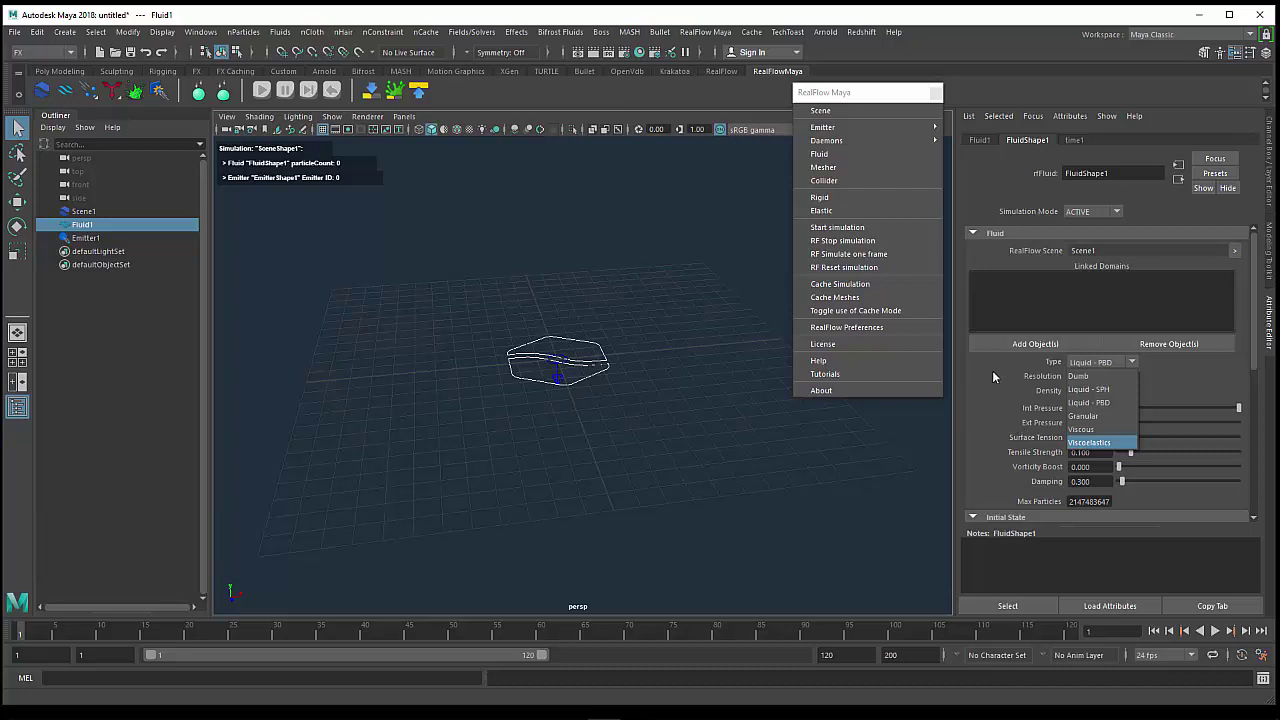
{"action": "left_click", "coordinate": [1175, 384]}
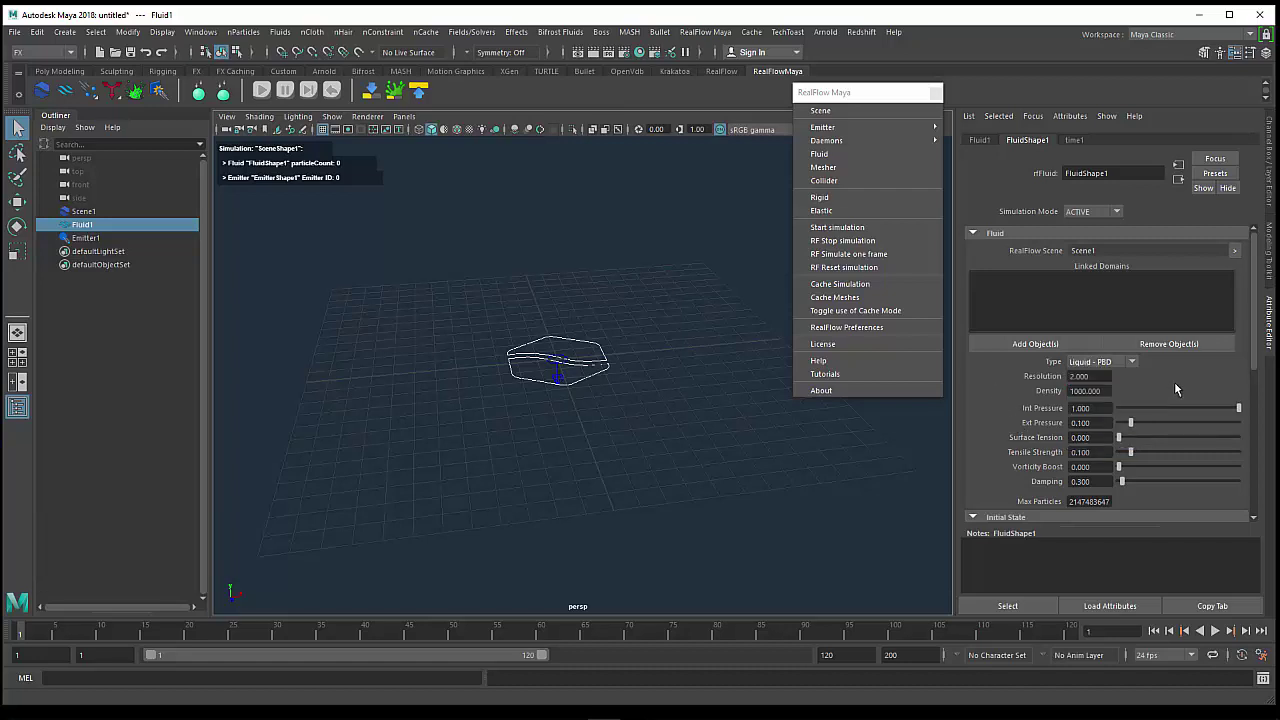
{"action": "scroll", "coordinate": [1167, 385], "scroll_direction": "down", "scroll_amount": 2}
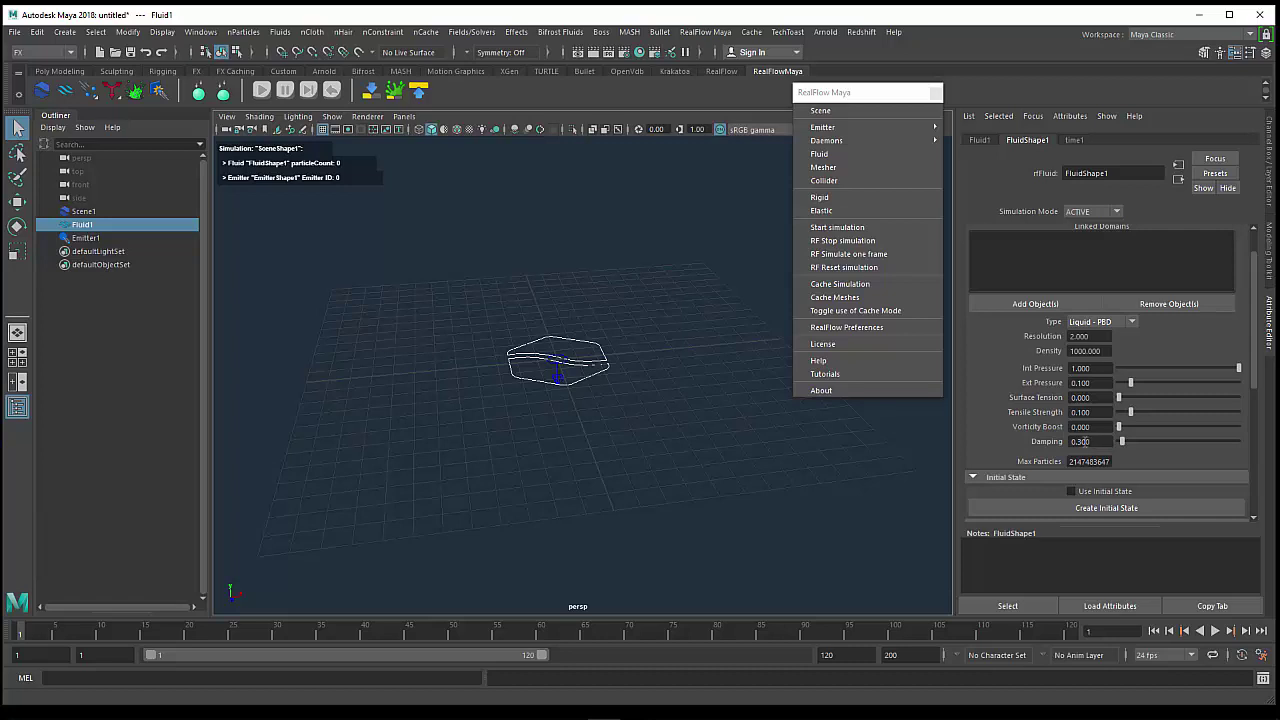
- Select Emitter1 and rotate it roughly 180° about Z so it points upward
{"action": "left_click_drag", "start_coordinate": [588, 438], "coordinate": [629, 434], "text": "alt"}
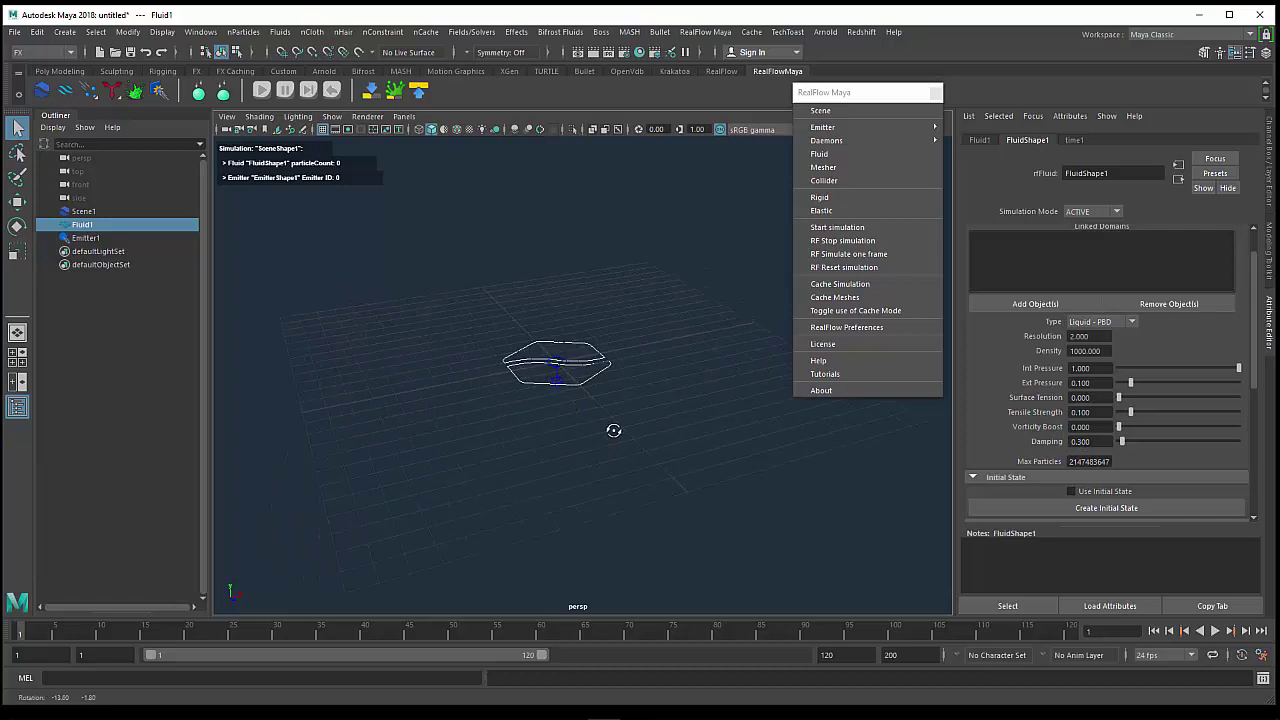
{"action": "middle_click_drag", "start_coordinate": [629, 434], "coordinate": [656, 438], "text": "alt"}
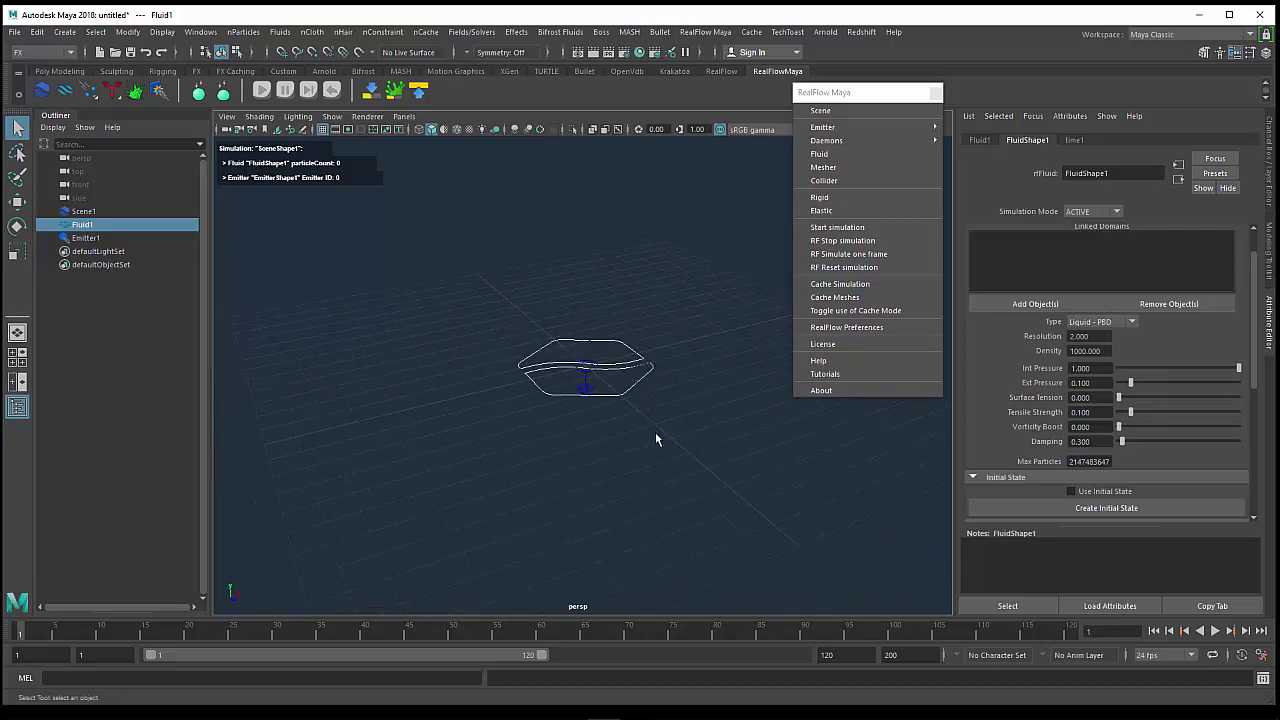
{"action": "left_click_drag", "start_coordinate": [623, 433], "coordinate": [601, 424], "text": "alt"}
{"action": "left_click", "coordinate": [582, 386]}
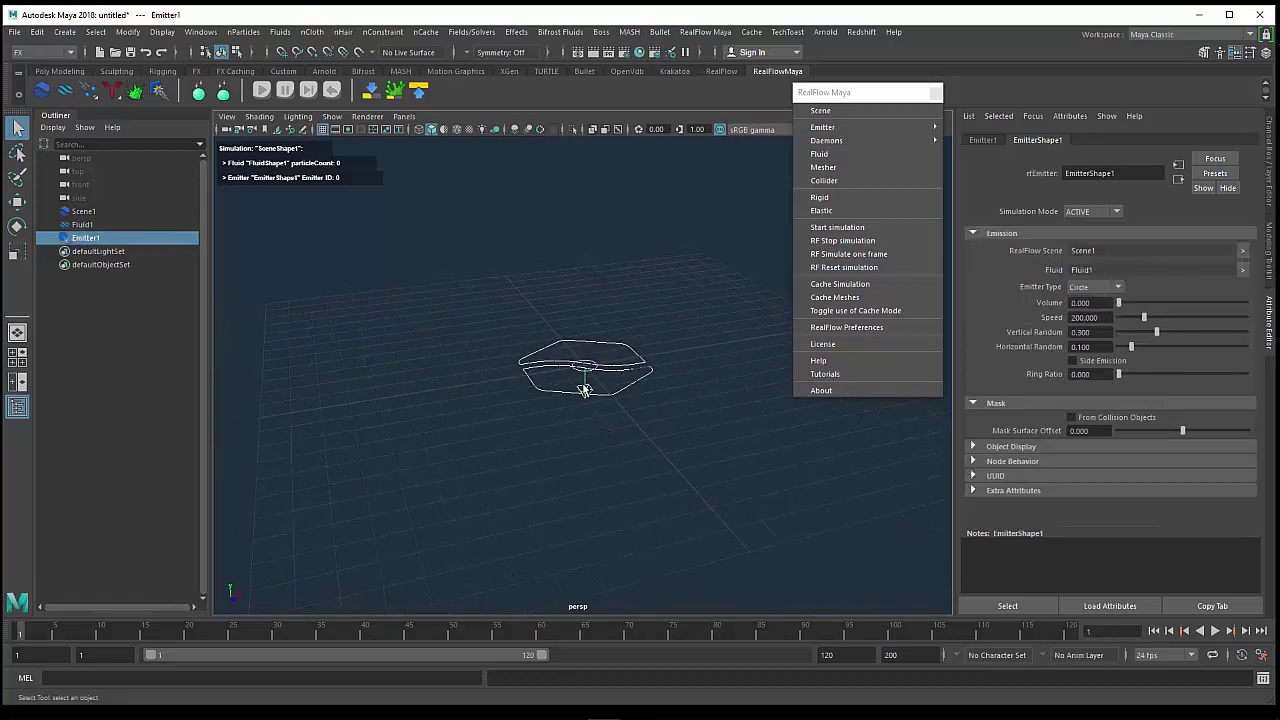
{"action": "key", "text": "e"}
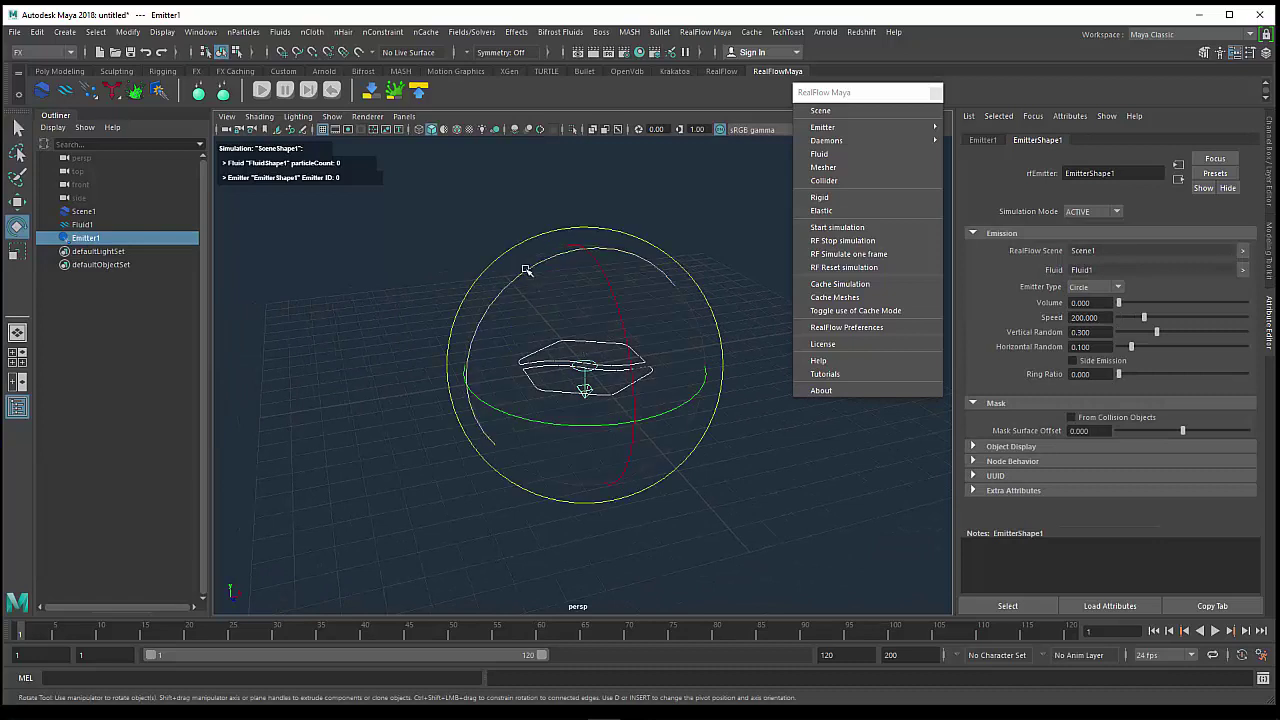
{"action": "mouse_move", "coordinate": [572, 256]}
{"action": "left_mouse_down"}
{"action": "mouse_move", "coordinate": [708, 494]}
{"action": "mouse_move", "coordinate": [681, 502]}
{"action": "mouse_move", "coordinate": [726, 520]}
{"action": "left_mouse_up"}
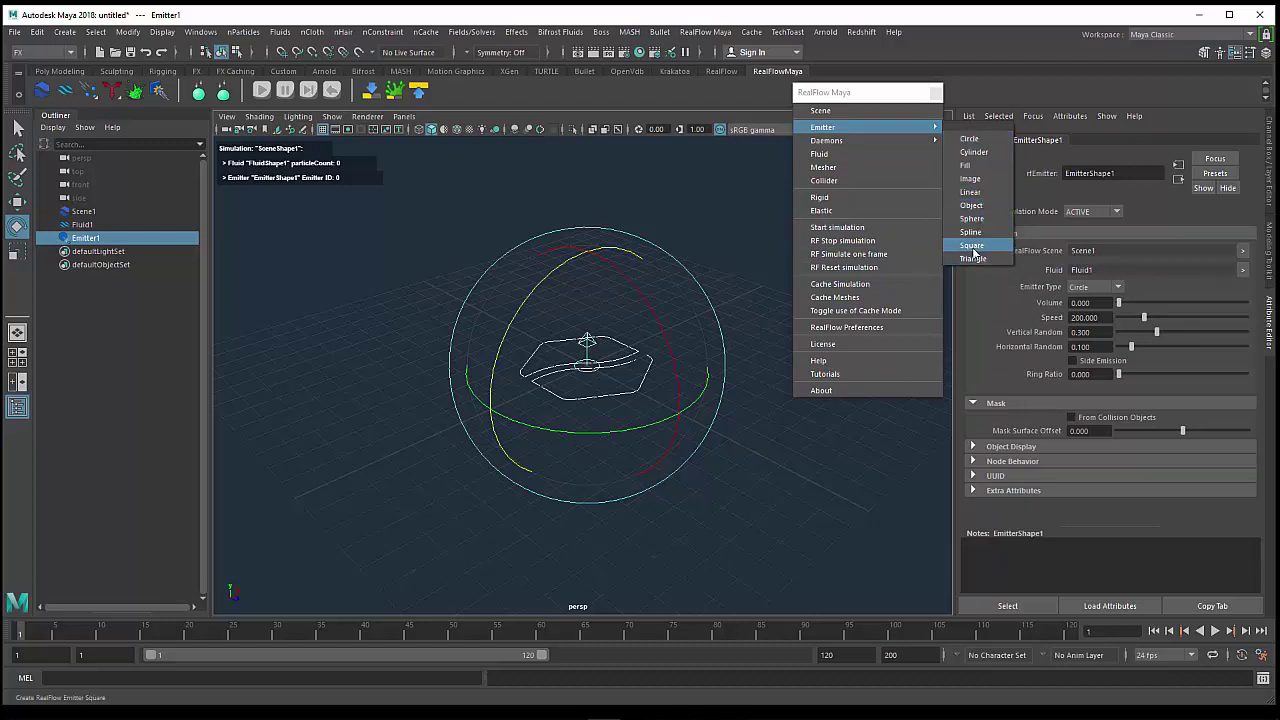
{"action": "right_click", "coordinate": [91, 93]}
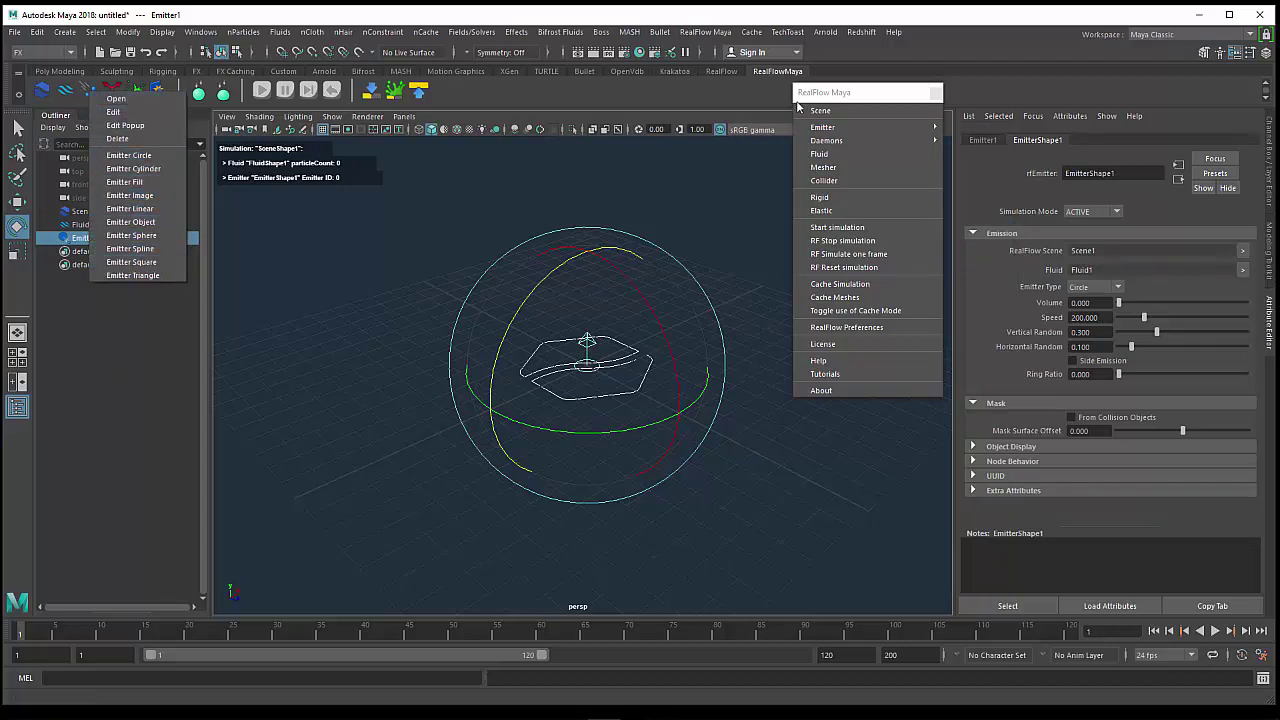
{"action": "left_click", "coordinate": [820, 130]}
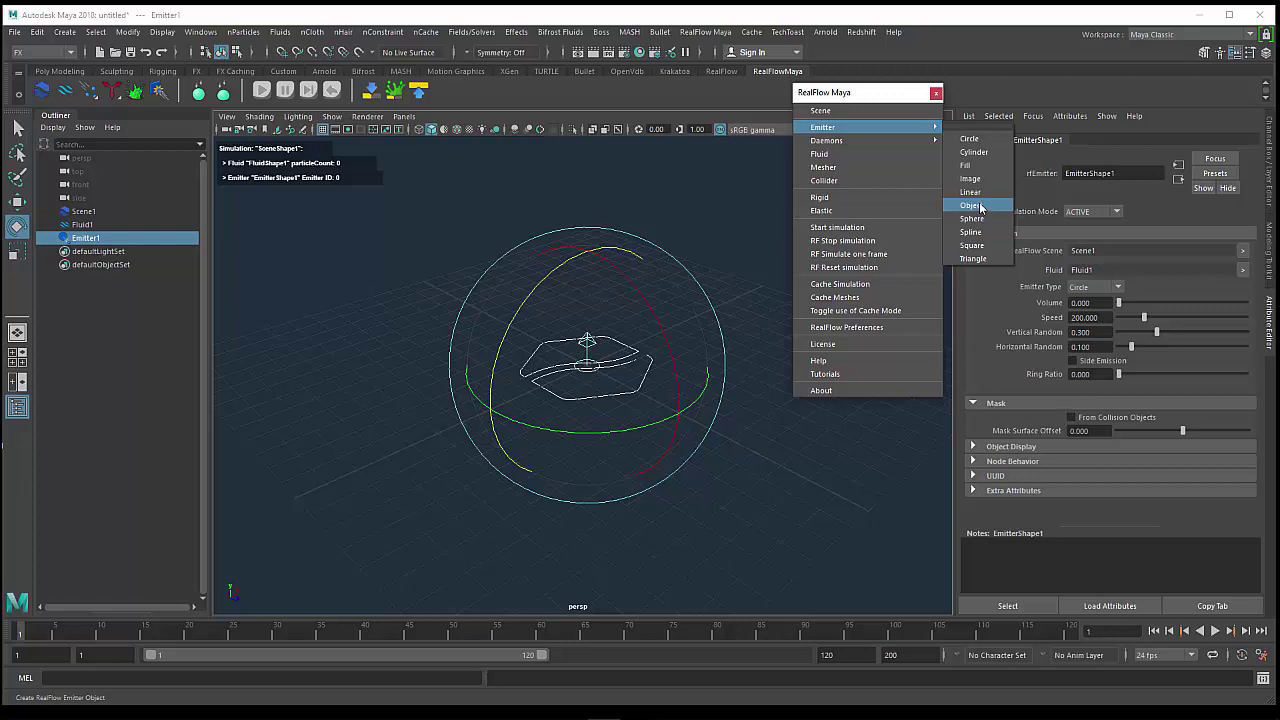
{"action": "left_click", "coordinate": [756, 93]}
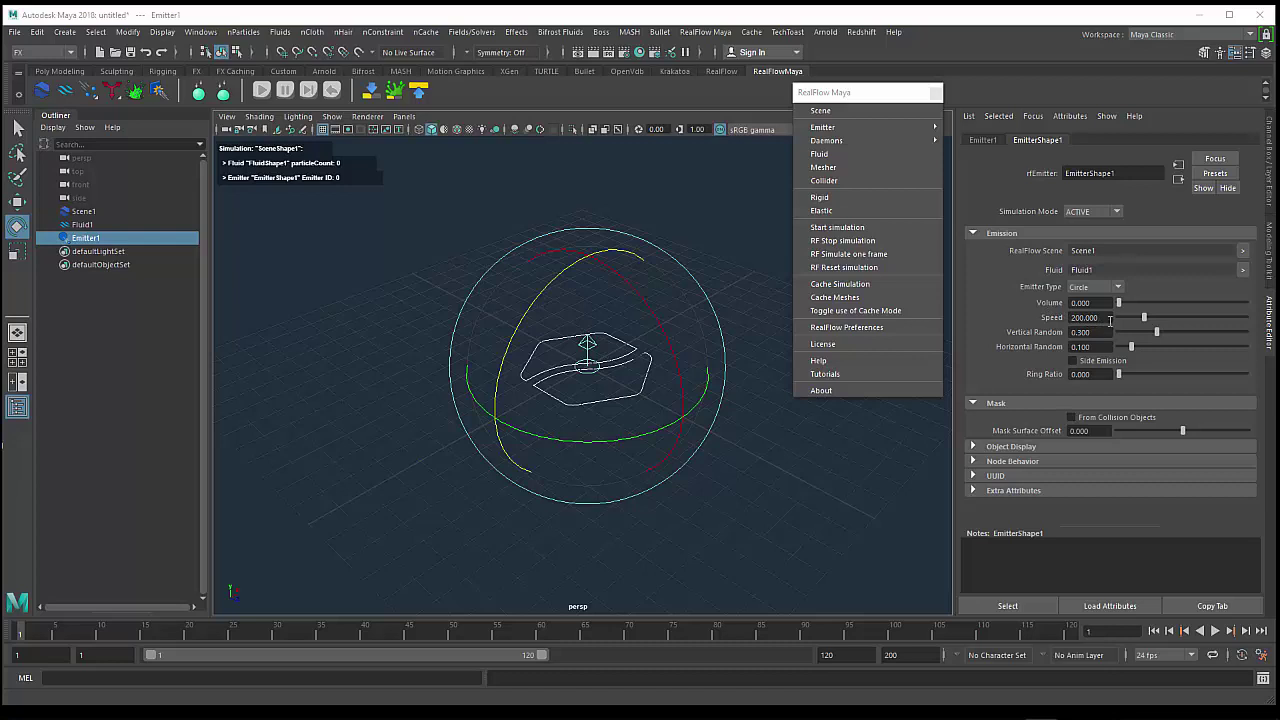
- Check the emitter's Speed 200 and Vertical Random values, then adjust its rotation
{"action": "left_click", "coordinate": [1109, 318]}
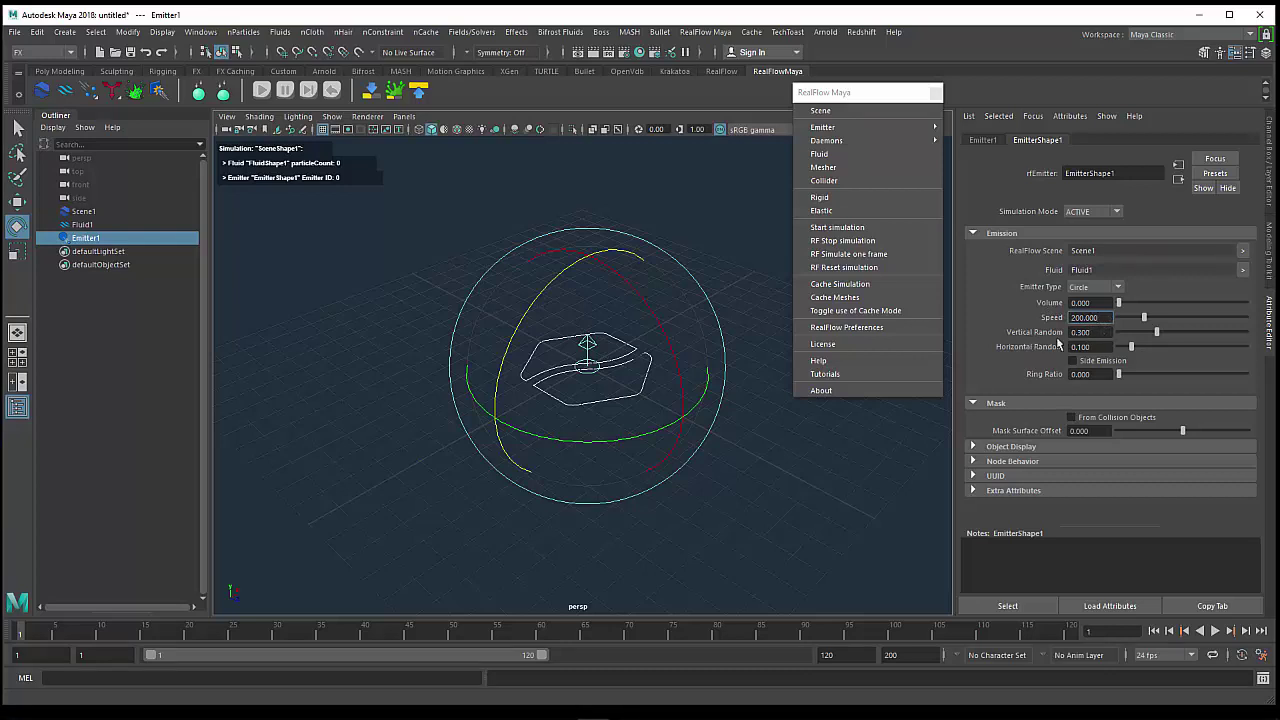
{"action": "left_click", "coordinate": [1097, 332]}
{"action": "mouse_move", "coordinate": [574, 391]}
{"action": "left_mouse_down"}
{"action": "mouse_move", "coordinate": [589, 411]}
{"action": "mouse_move", "coordinate": [563, 449]}
{"action": "left_mouse_up"}
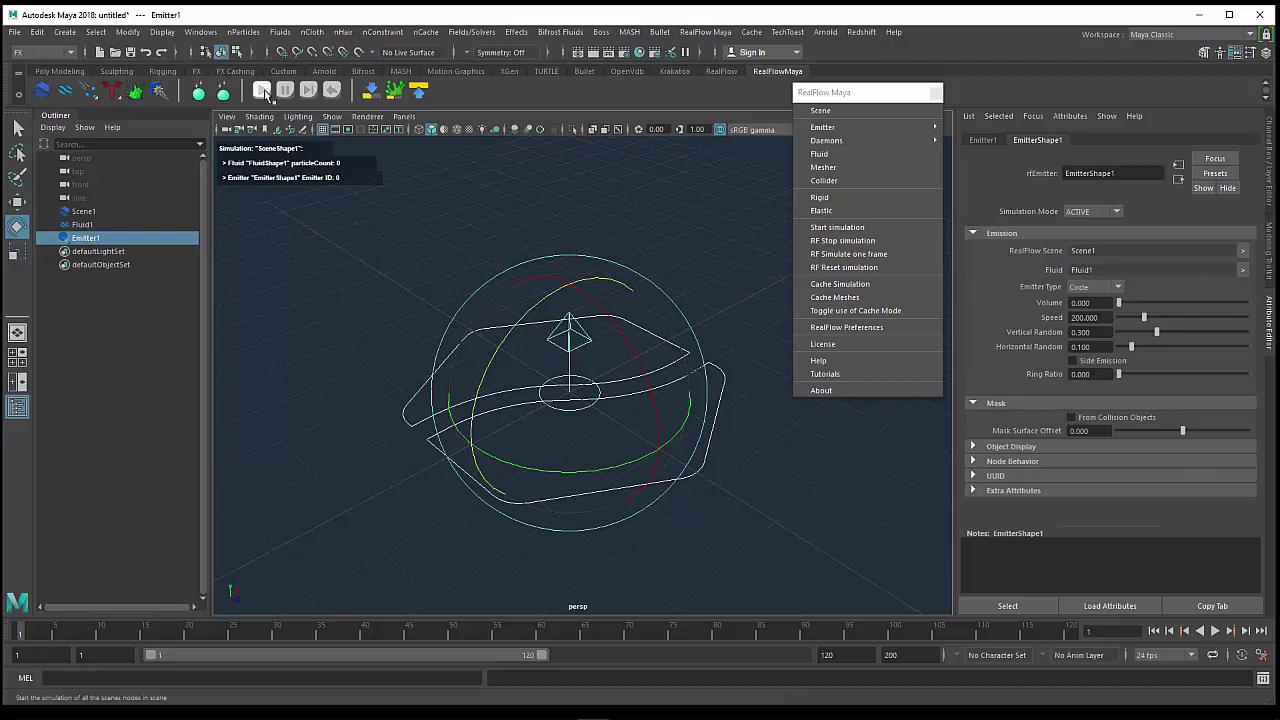
{"action": "left_click", "coordinate": [263, 94]}
{"action": "left_click", "coordinate": [262, 91]}
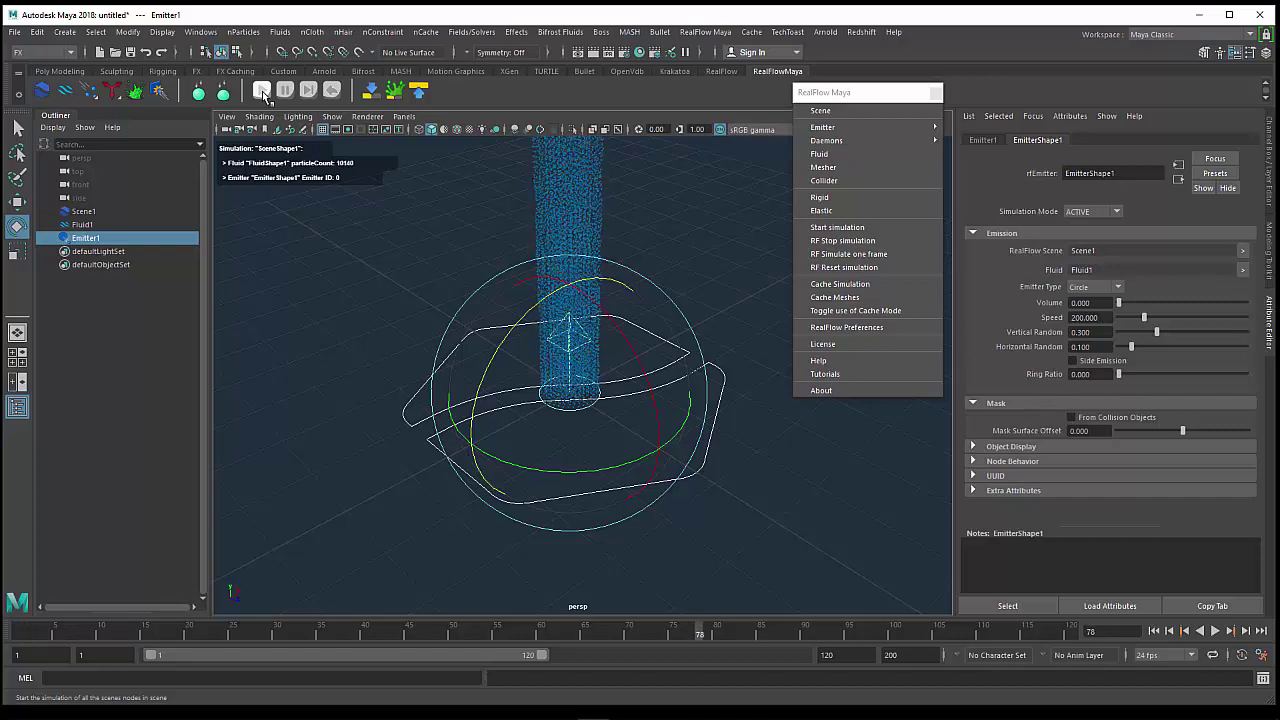
{"action": "left_click", "coordinate": [265, 92]}
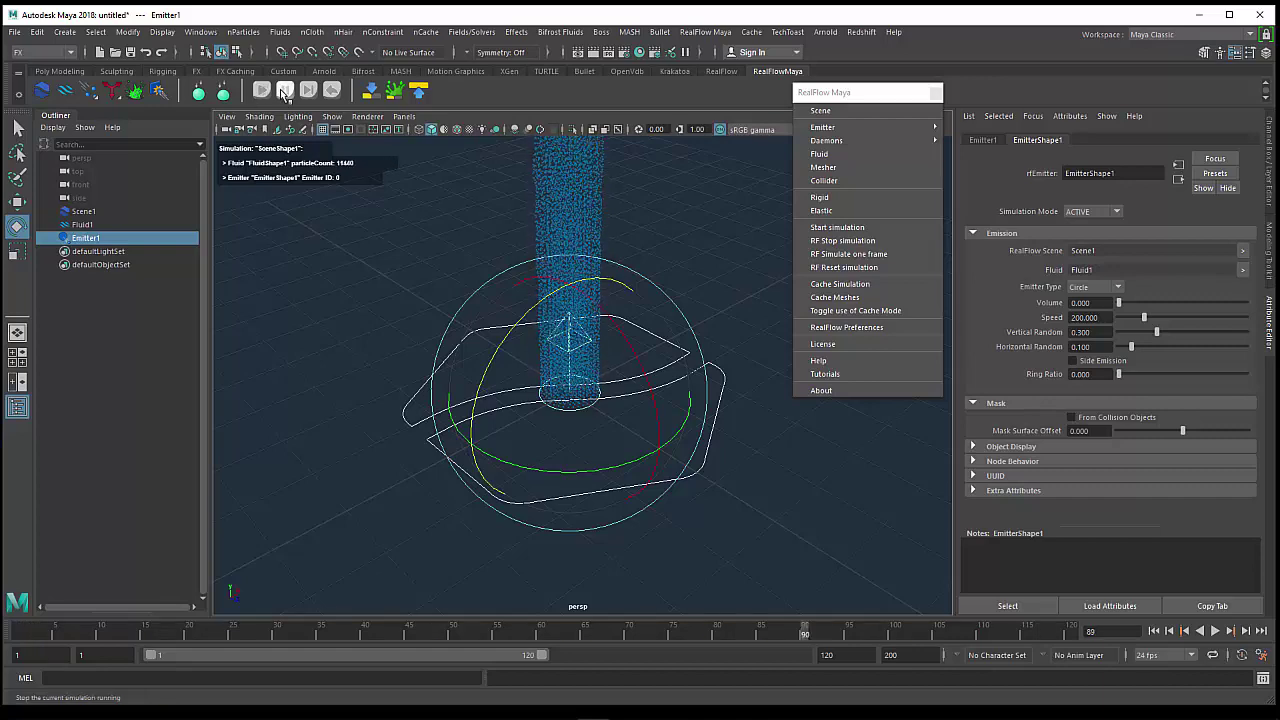
{"action": "mouse_move", "coordinate": [614, 366]}
{"action": "left_mouse_down", "text": "alt"}
{"action": "mouse_move", "coordinate": [615, 409]}
{"action": "mouse_move", "coordinate": [795, 472]}
{"action": "left_mouse_up", "text": "alt"}
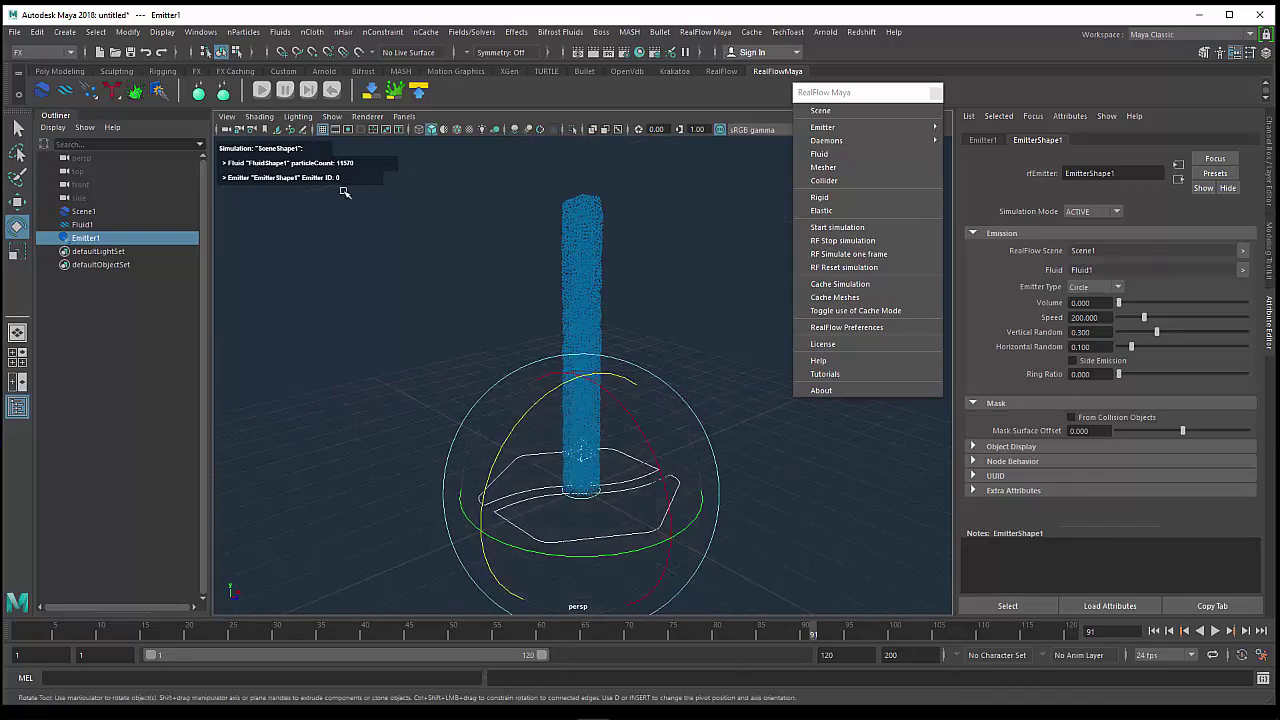
{"action": "left_click", "coordinate": [333, 90]}
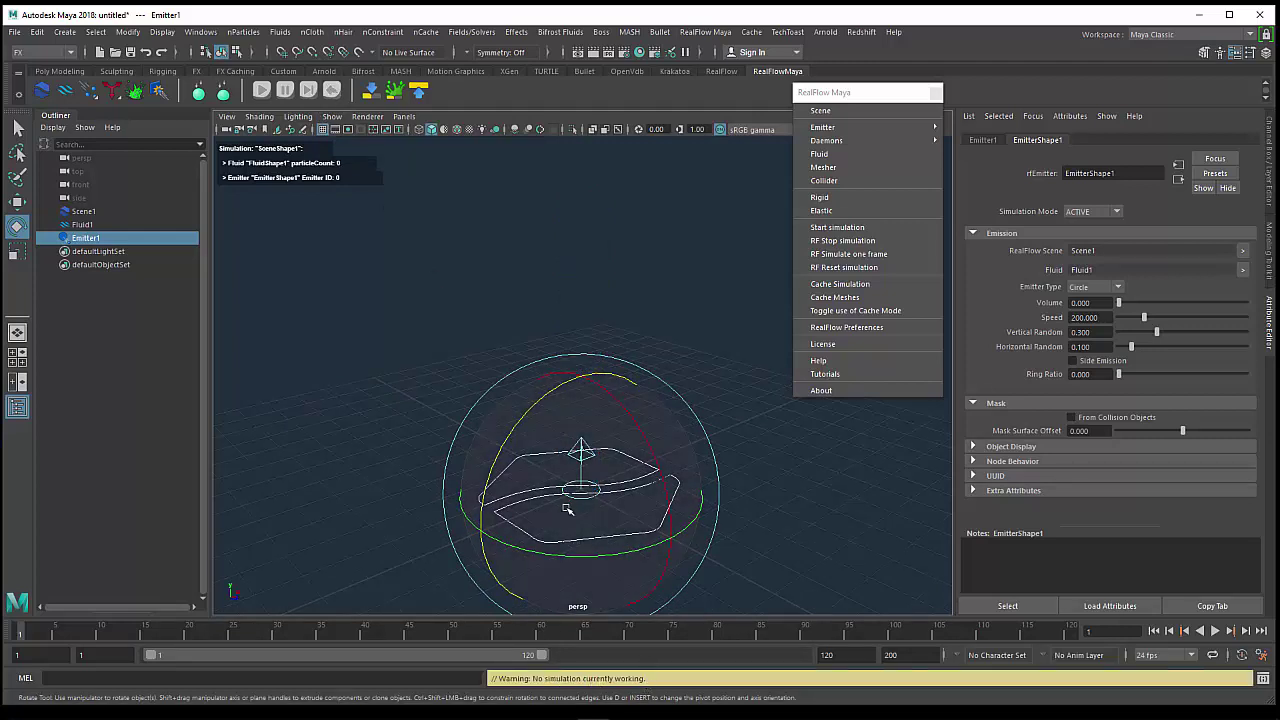
- Test-run and reset the simulation, then set Vertical Random 0.695 and Horizontal Random 0.700
{"action": "mouse_move", "coordinate": [568, 509]}
{"action": "left_mouse_down", "text": "alt"}
{"action": "mouse_move", "coordinate": [570, 523]}
{"action": "mouse_move", "coordinate": [572, 472]}
{"action": "mouse_move", "coordinate": [586, 480]}
{"action": "left_mouse_up", "text": "alt"}
{"action": "key", "text": "w"}
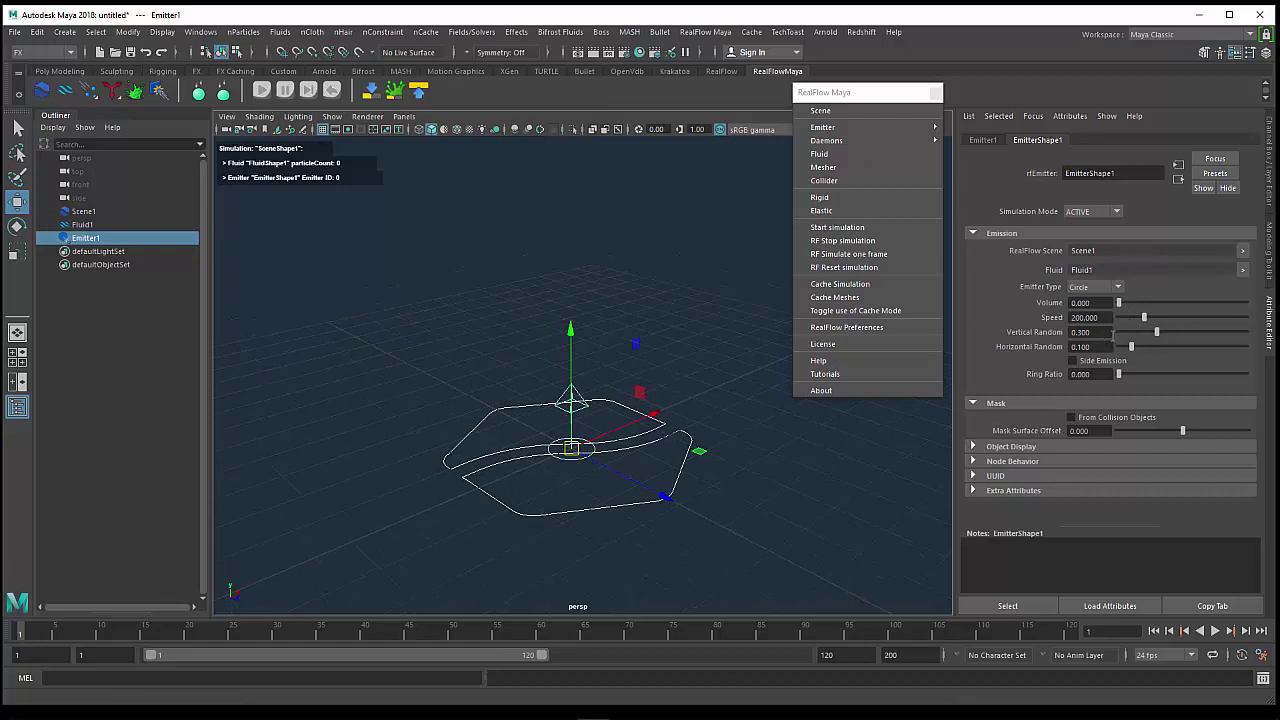
{"action": "left_click_drag", "start_coordinate": [1131, 348], "coordinate": [1158, 350]}
{"action": "left_click", "coordinate": [262, 90]}
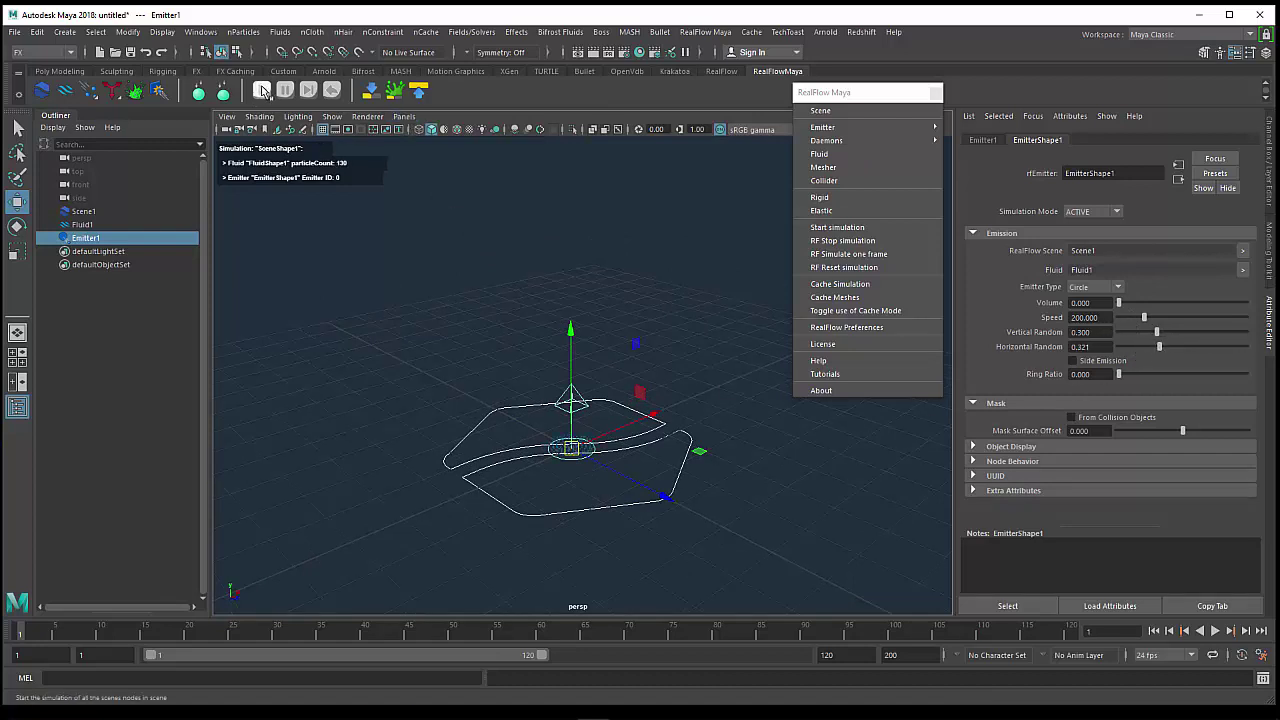
{"action": "left_click", "coordinate": [263, 90]}
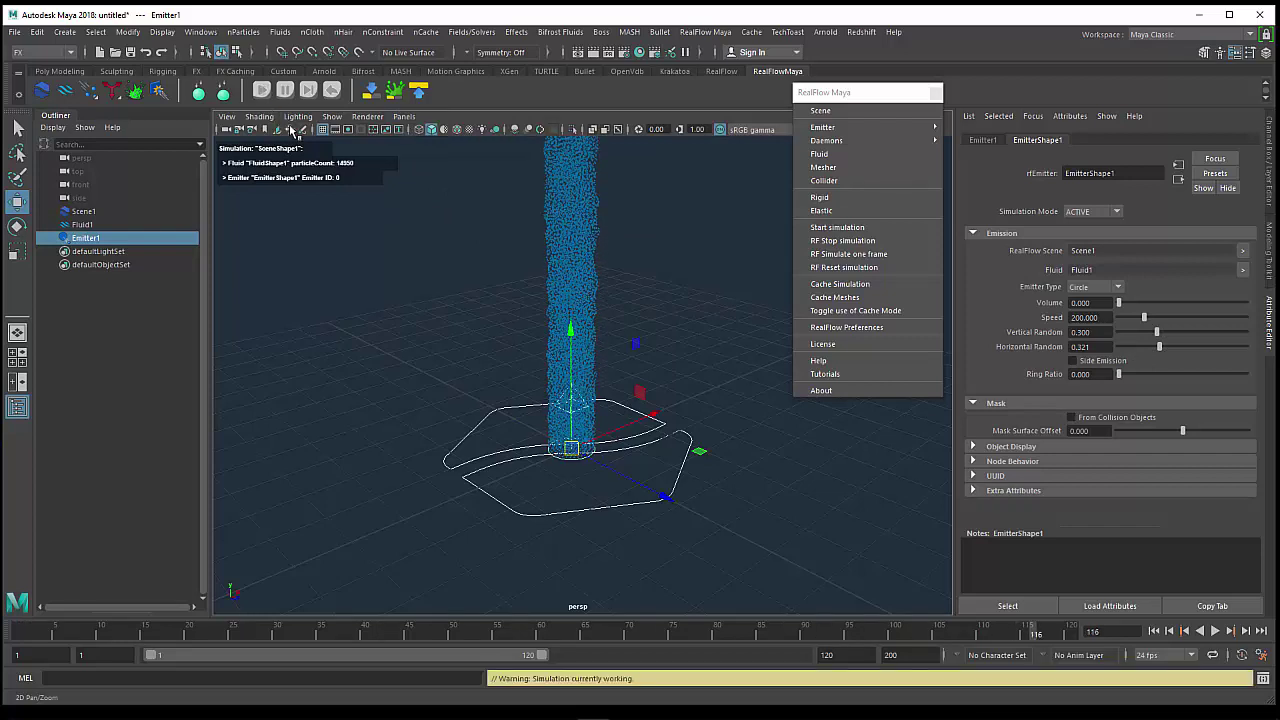
{"action": "left_click", "coordinate": [286, 91]}
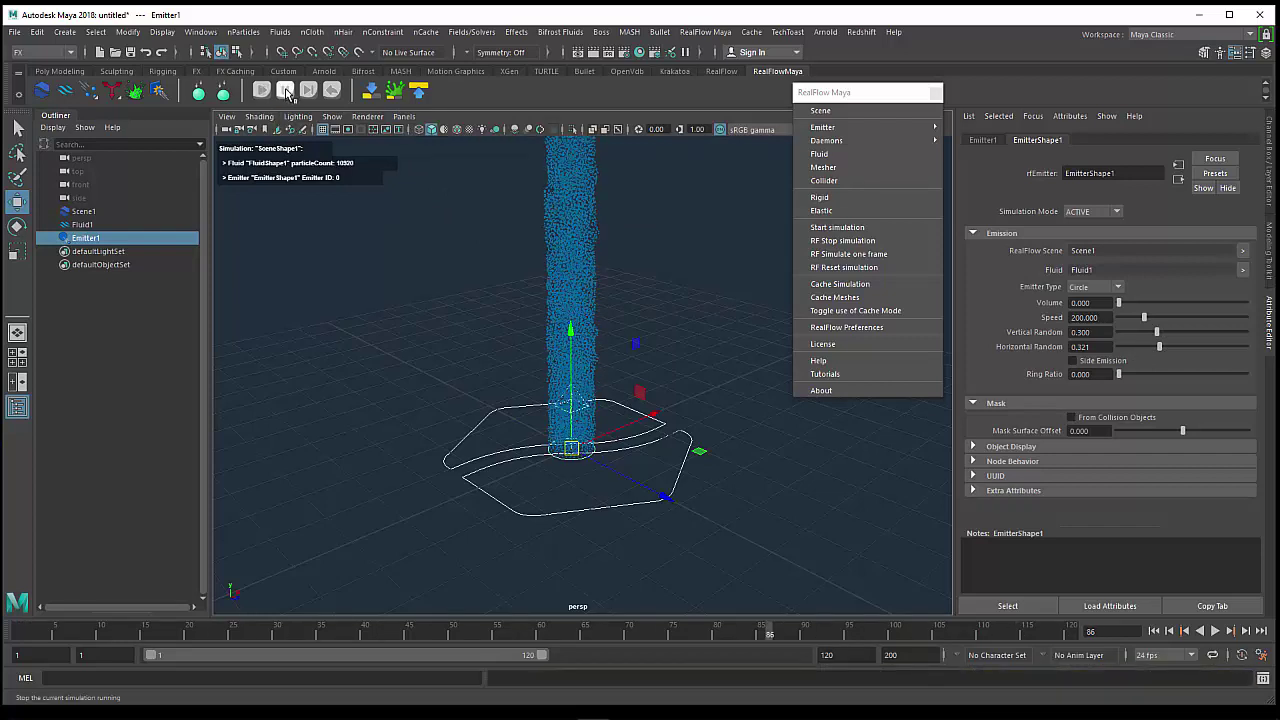
{"action": "left_click", "coordinate": [333, 91]}
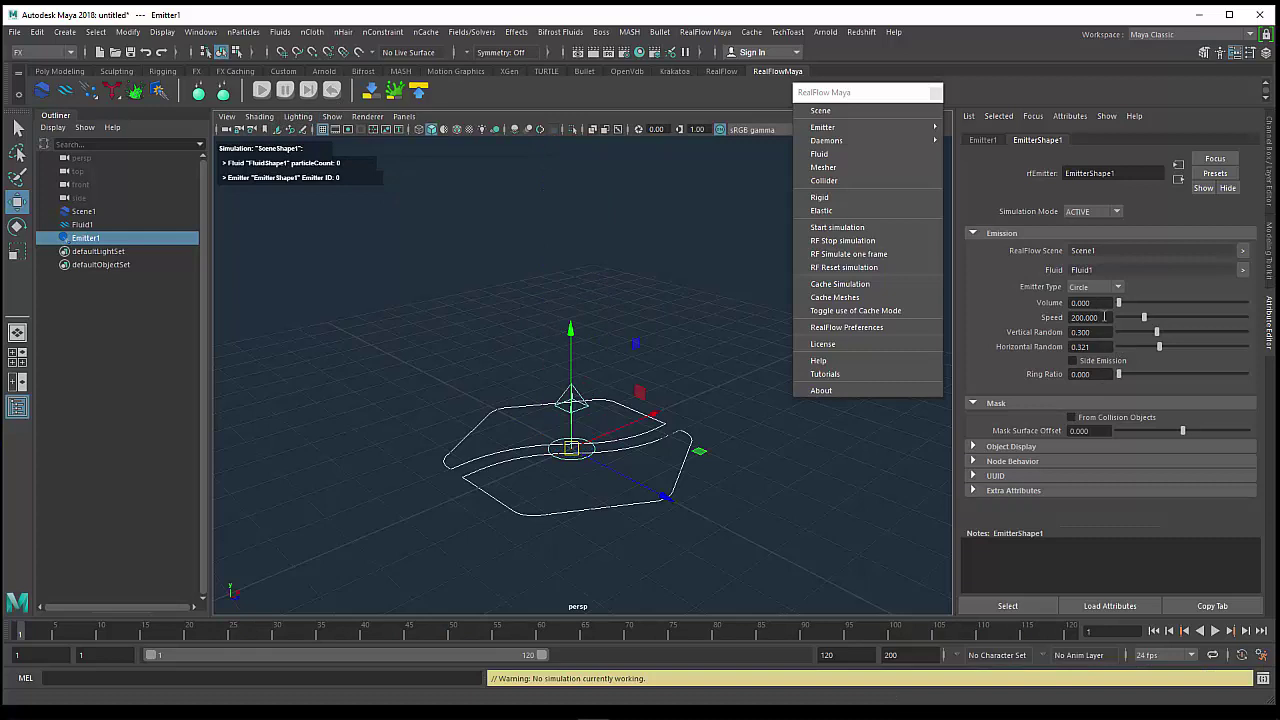
{"action": "left_click_drag", "start_coordinate": [1108, 318], "coordinate": [1052, 318]}
{"action": "left_click_drag", "start_coordinate": [1157, 332], "coordinate": [1206, 341]}
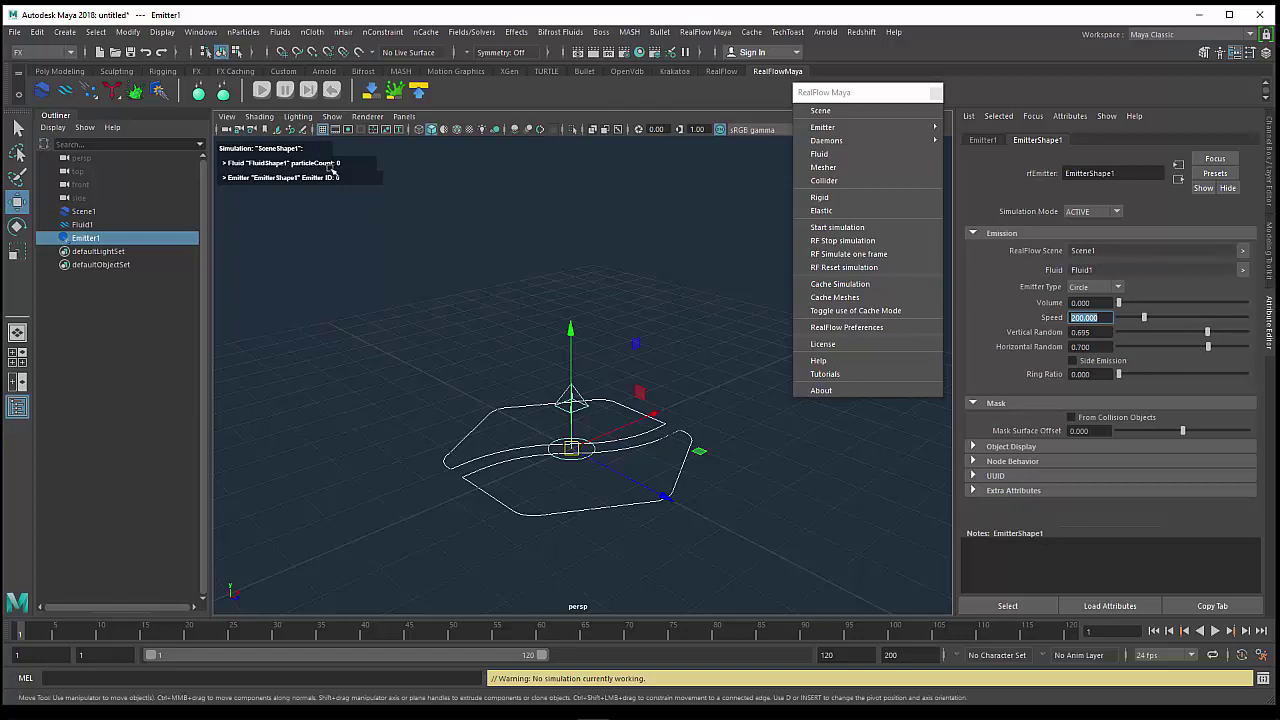
- Run the simulation and frame the wider spray column of 14560 particles
{"action": "left_click", "coordinate": [263, 97]}
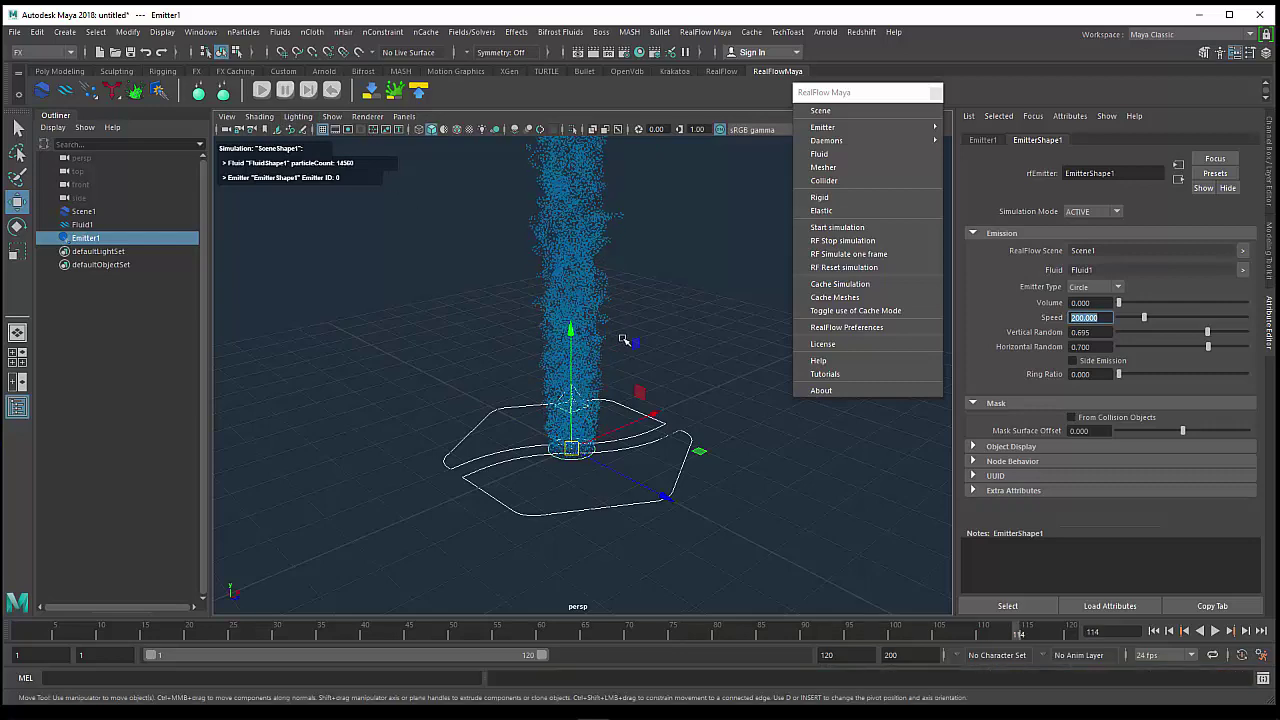
{"action": "scroll", "coordinate": [624, 341], "scroll_direction": "down", "scroll_amount": 2}
{"action": "mouse_move", "coordinate": [624, 341]}
{"action": "left_mouse_down", "text": "alt"}
{"action": "mouse_move", "coordinate": [628, 400]}
{"action": "mouse_move", "coordinate": [623, 363]}
{"action": "mouse_move", "coordinate": [601, 423]}
{"action": "left_mouse_up", "text": "alt"}
{"action": "middle_click_drag", "start_coordinate": [601, 423], "coordinate": [575, 392], "text": "alt"}
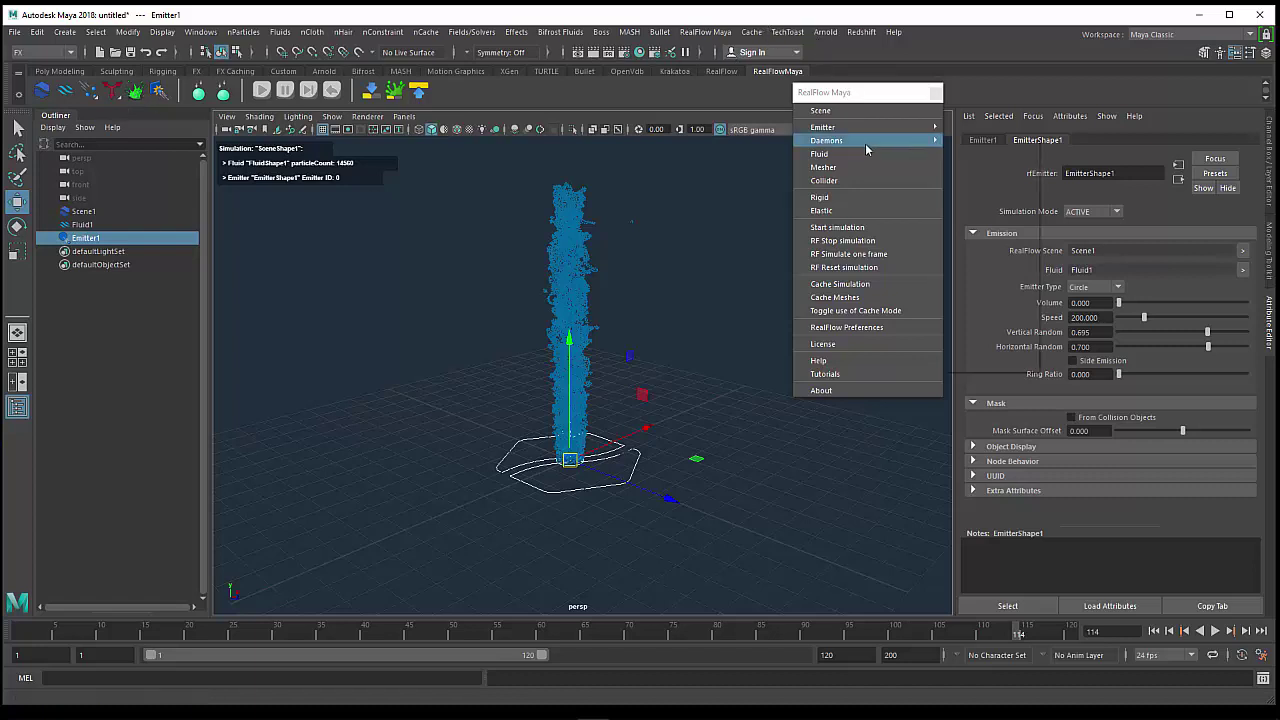
{"action": "mouse_move", "coordinate": [826, 140]}
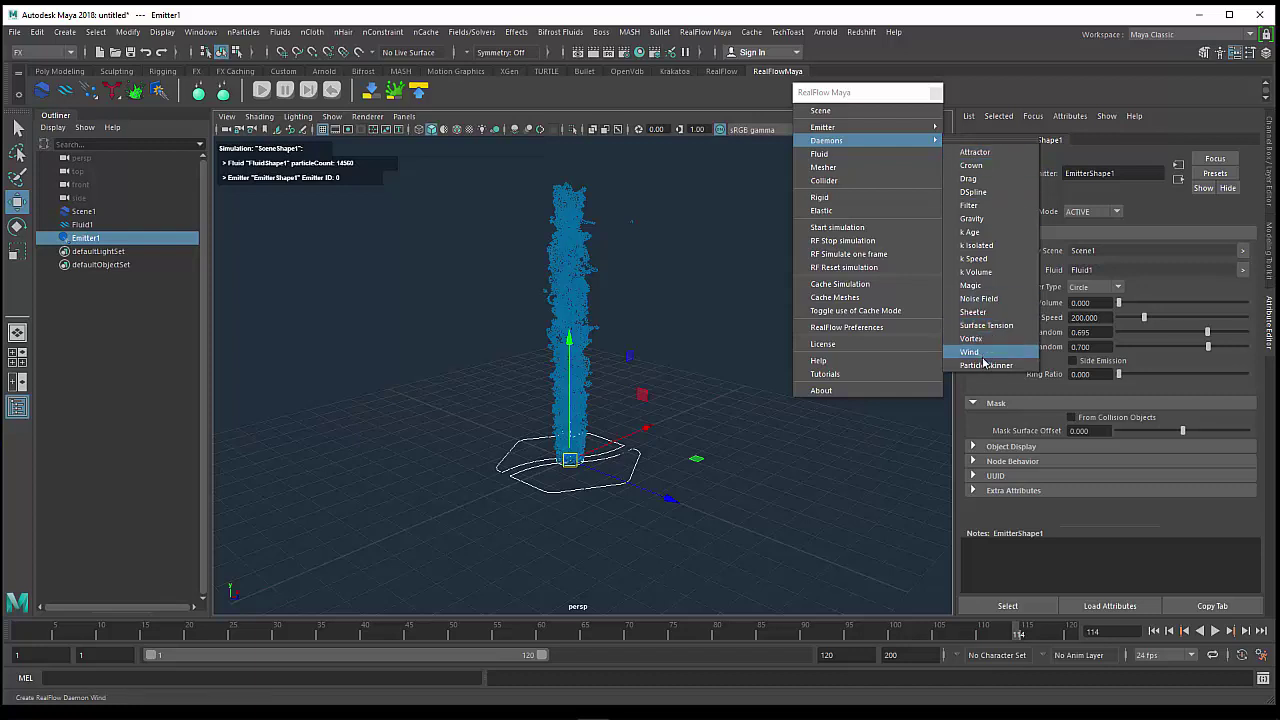
- Add Gravity1 daemon at strength 980, linked to FluidShape1, keeping Simulation Mode ACTIVE
{"action": "left_click", "coordinate": [983, 228]}
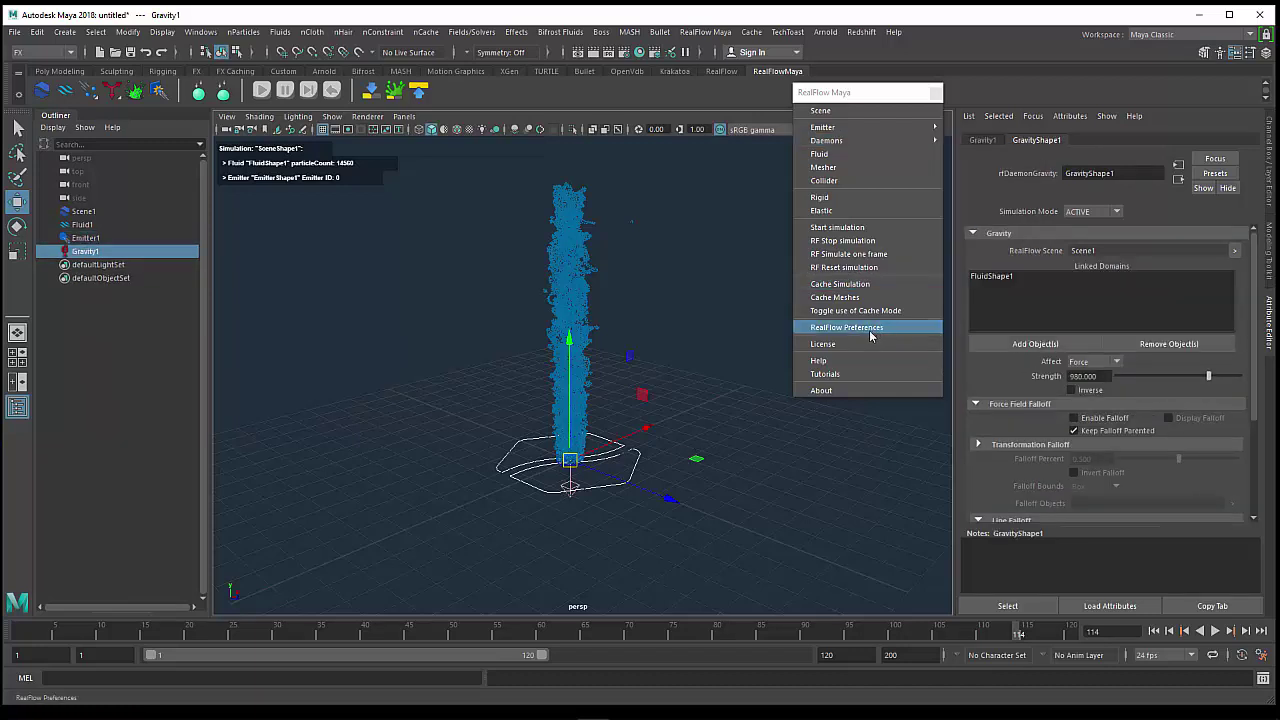
{"action": "left_click", "coordinate": [84, 238]}
{"action": "left_click", "coordinate": [70, 252]}
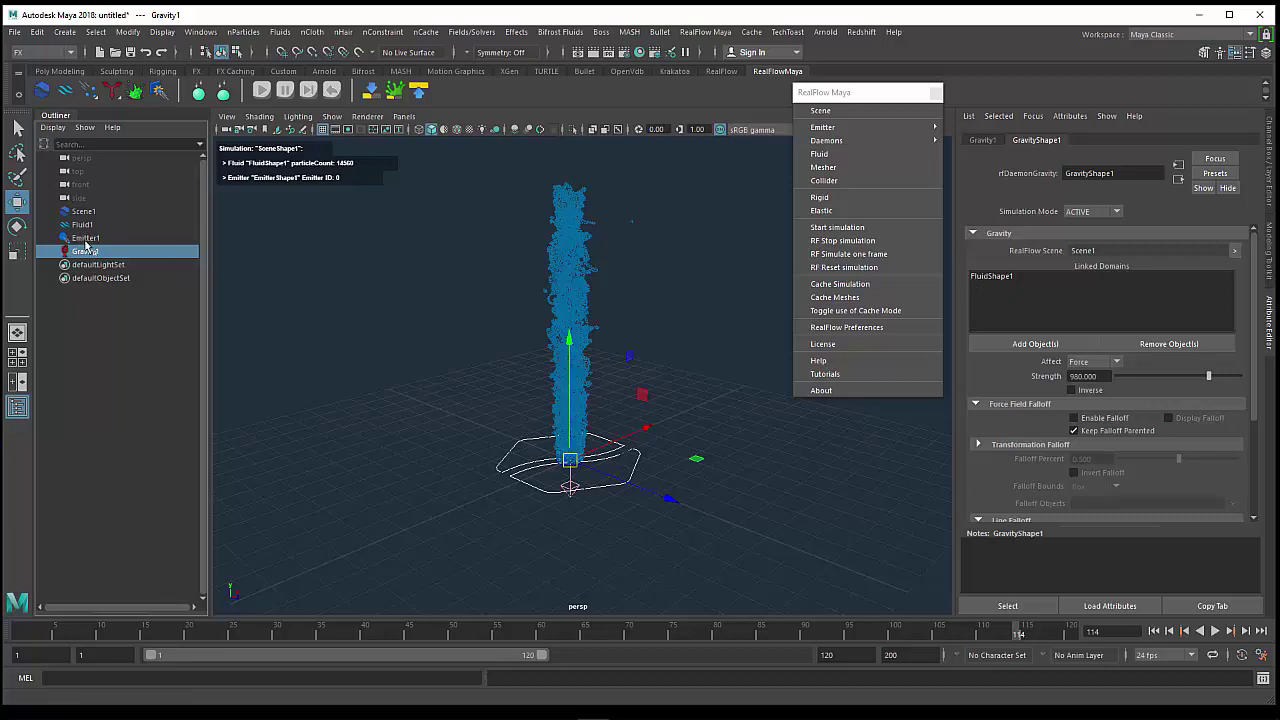
{"action": "left_click", "coordinate": [995, 280]}
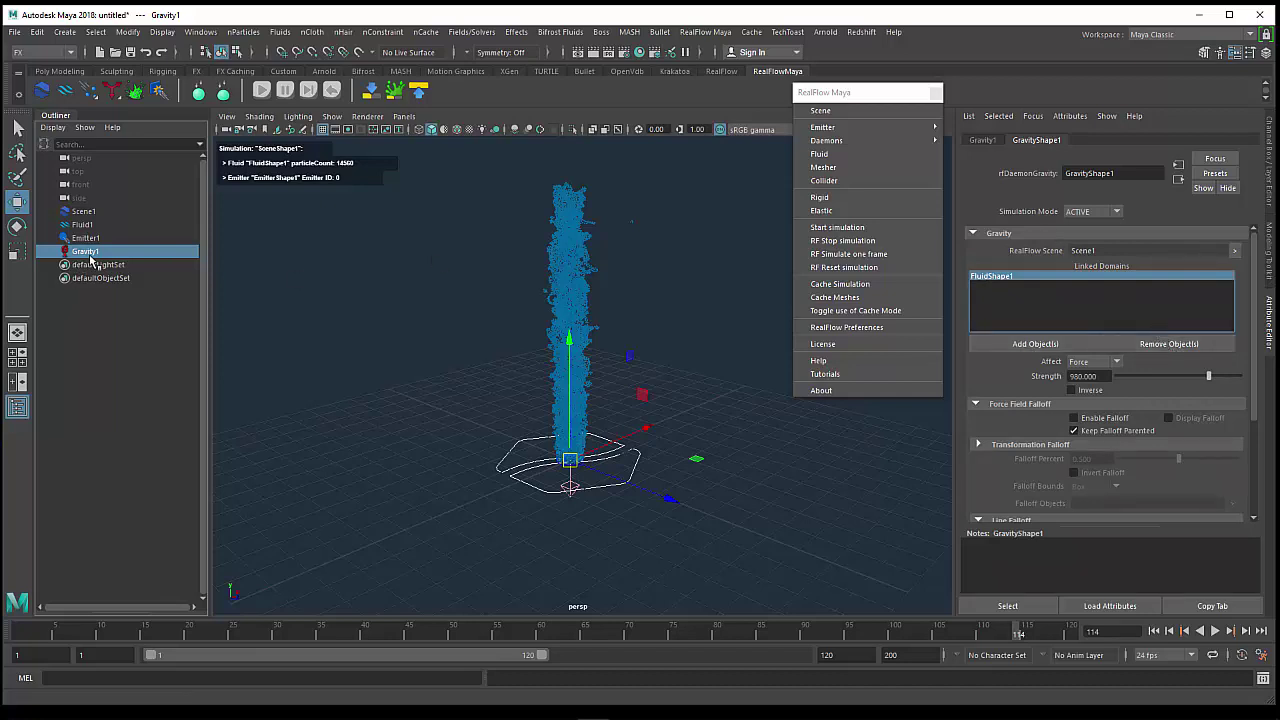
{"action": "left_click", "coordinate": [1078, 213]}
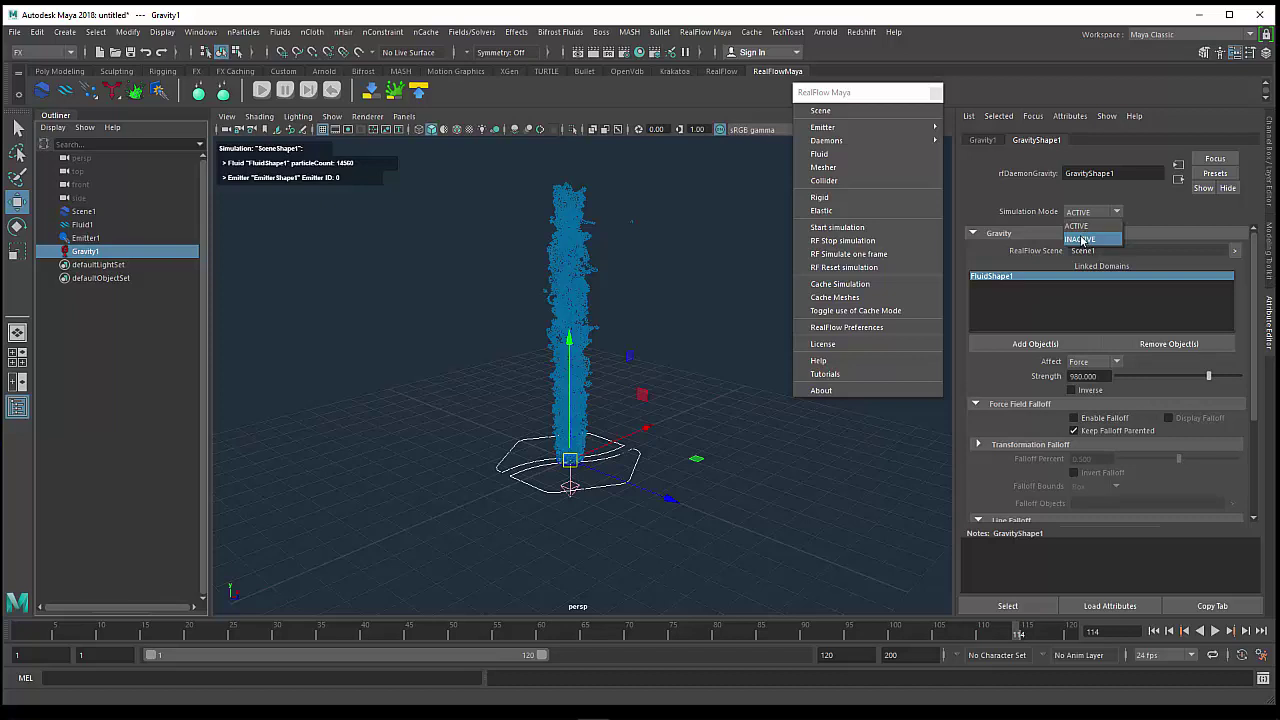
{"action": "left_click", "coordinate": [1078, 228]}
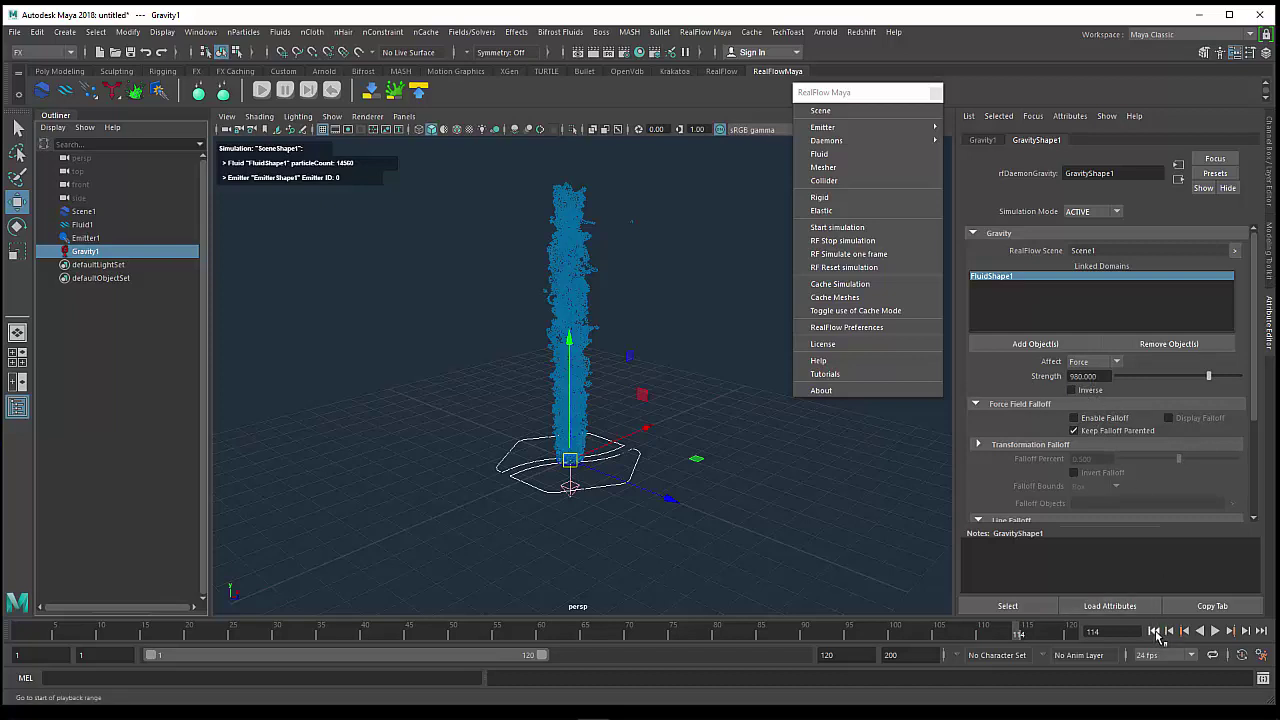
- Reset to frame 1, rerun the simulation with gravity, then stop it
{"action": "left_click", "coordinate": [1155, 632]}
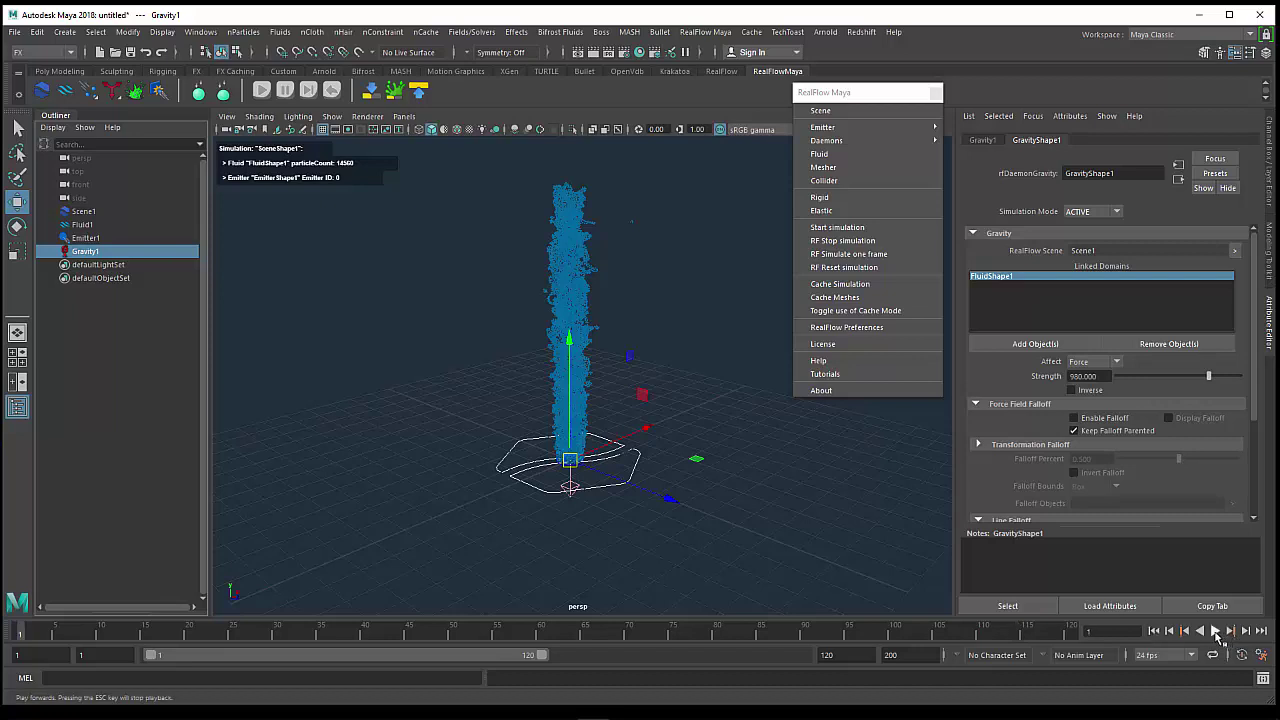
{"action": "left_click", "coordinate": [330, 92]}
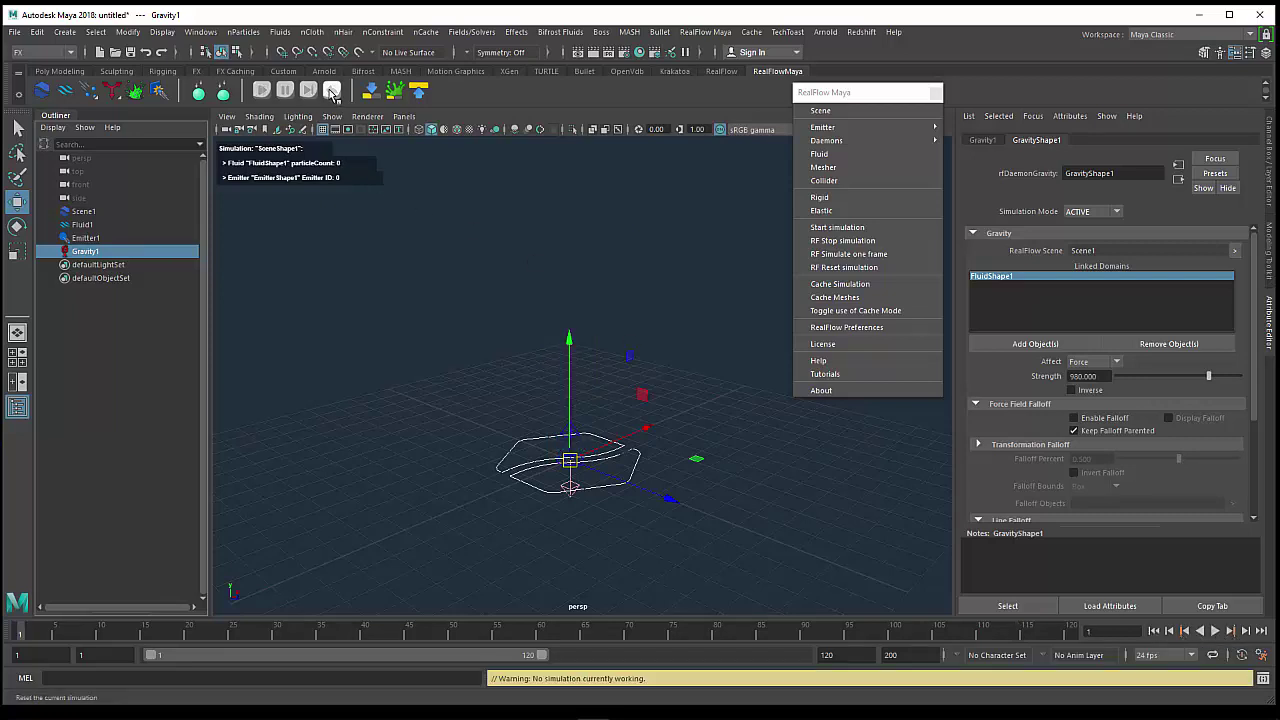
{"action": "left_click", "coordinate": [262, 92]}
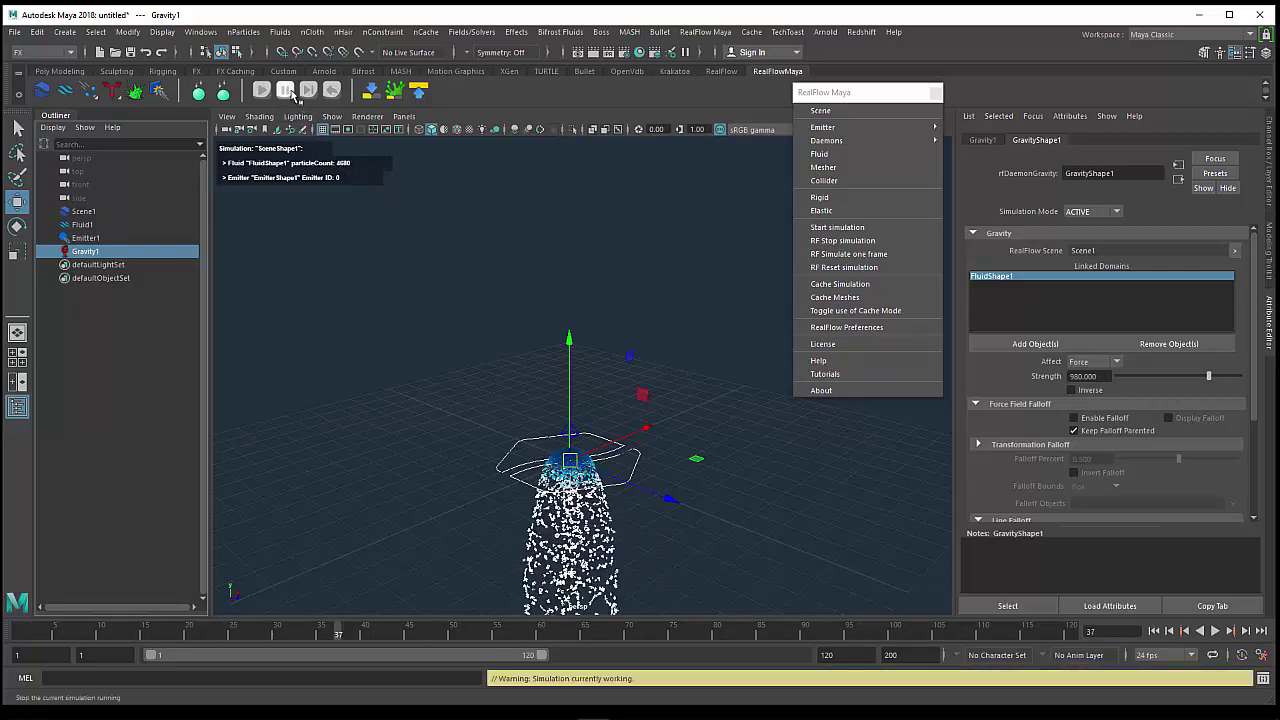
{"action": "left_click", "coordinate": [296, 92]}
- Select Scene1 and scroll down to its Cache settings
{"action": "mouse_move", "coordinate": [614, 414]}
{"action": "left_mouse_down", "text": "alt"}
{"action": "mouse_move", "coordinate": [586, 223]}
{"action": "mouse_move", "coordinate": [510, 270]}
{"action": "left_mouse_up", "text": "alt"}
{"action": "left_click", "coordinate": [84, 212]}
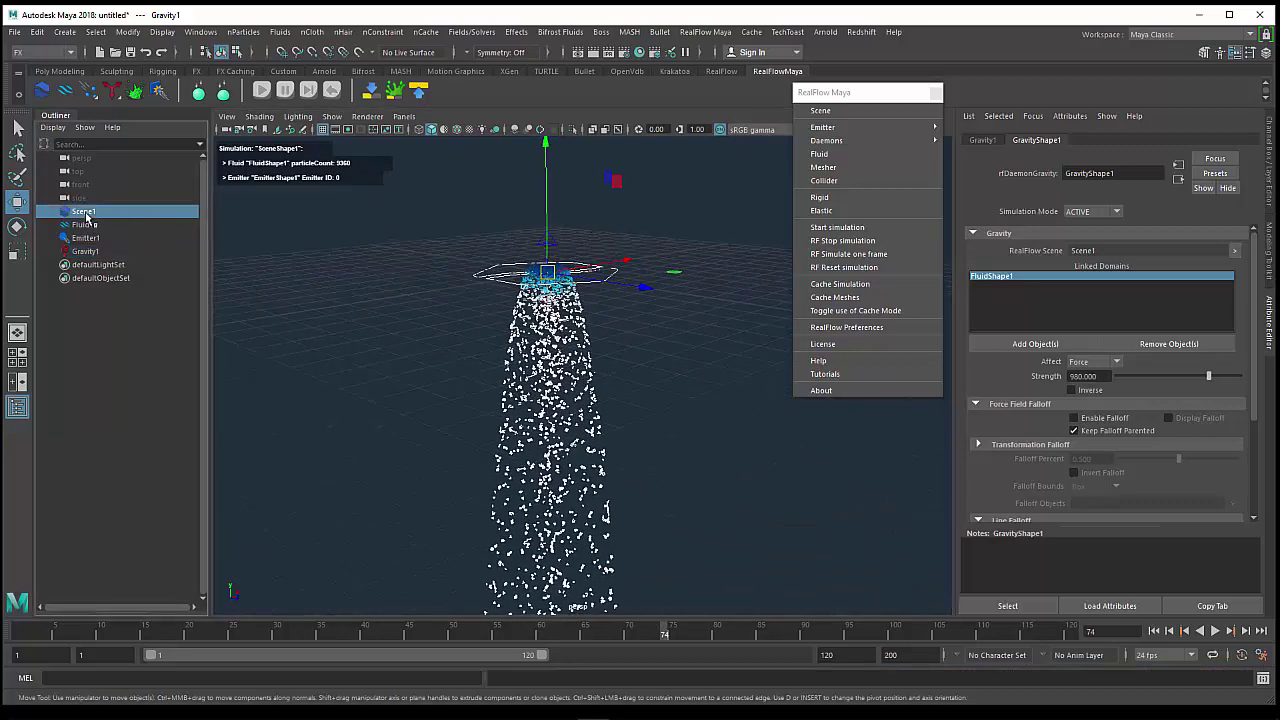
{"action": "scroll", "coordinate": [1053, 455], "scroll_direction": "down", "scroll_amount": 5}
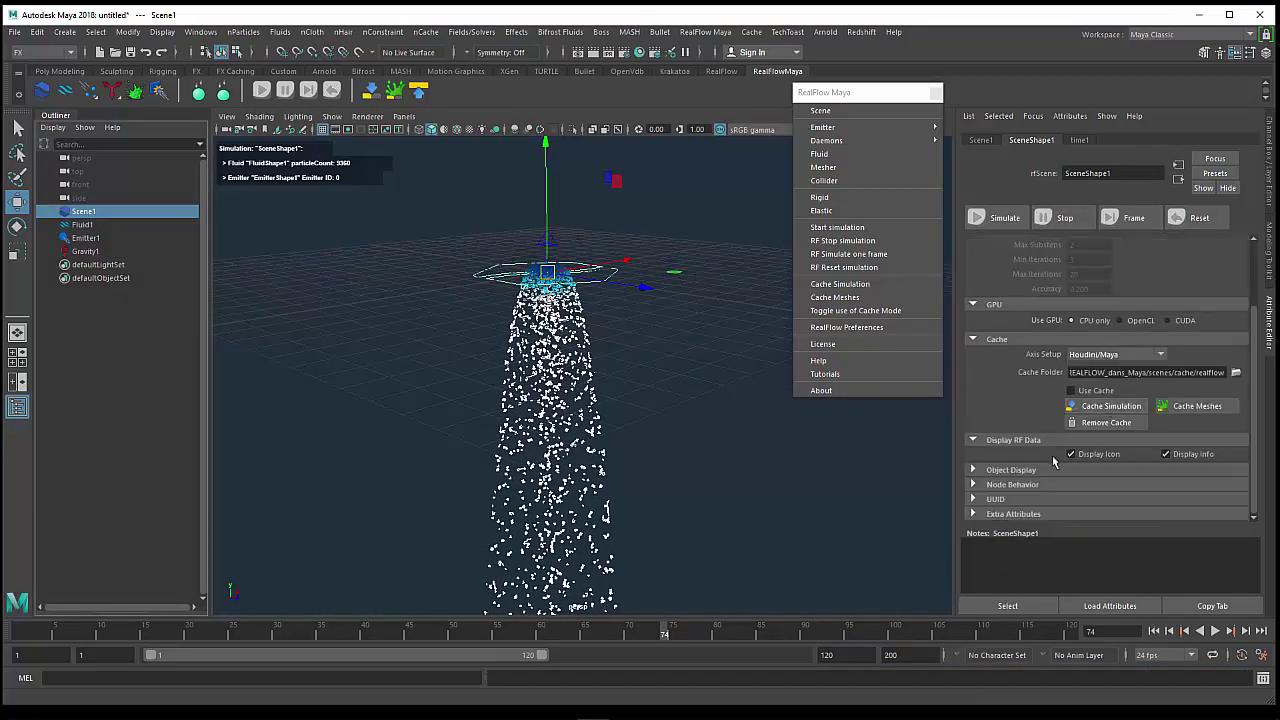
- Set Fluid1's displayed particle size to 1
{"action": "left_click", "coordinate": [82, 224]}
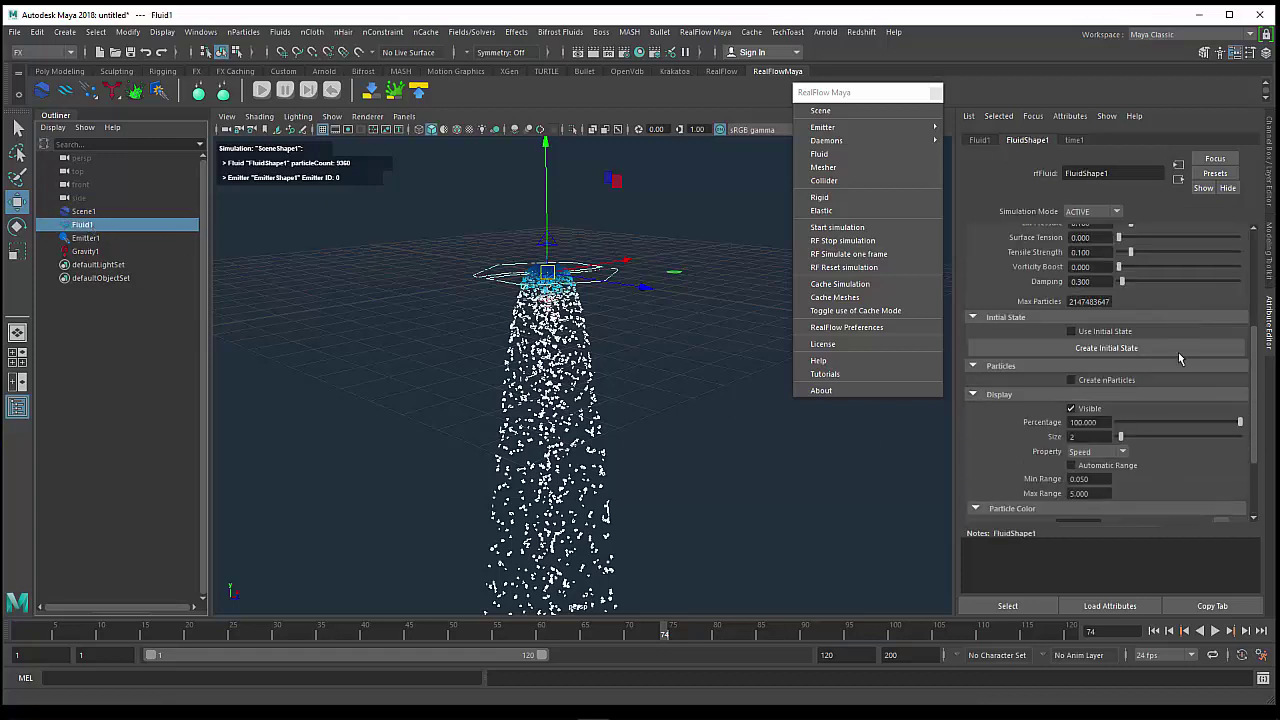
{"action": "scroll", "coordinate": [1180, 358], "scroll_direction": "down", "scroll_amount": 3}
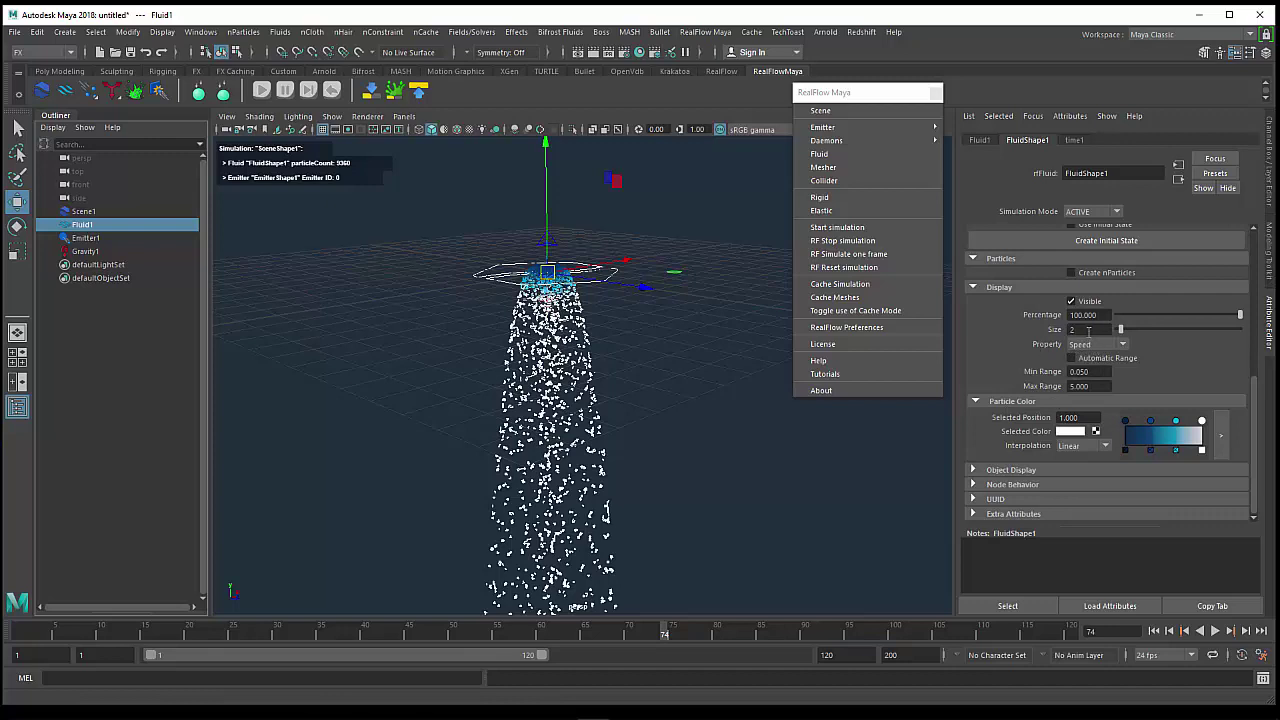
{"action": "double_click", "coordinate": [1088, 330]}
{"action": "type", "text": "1"}
{"action": "key", "text": "Return"}
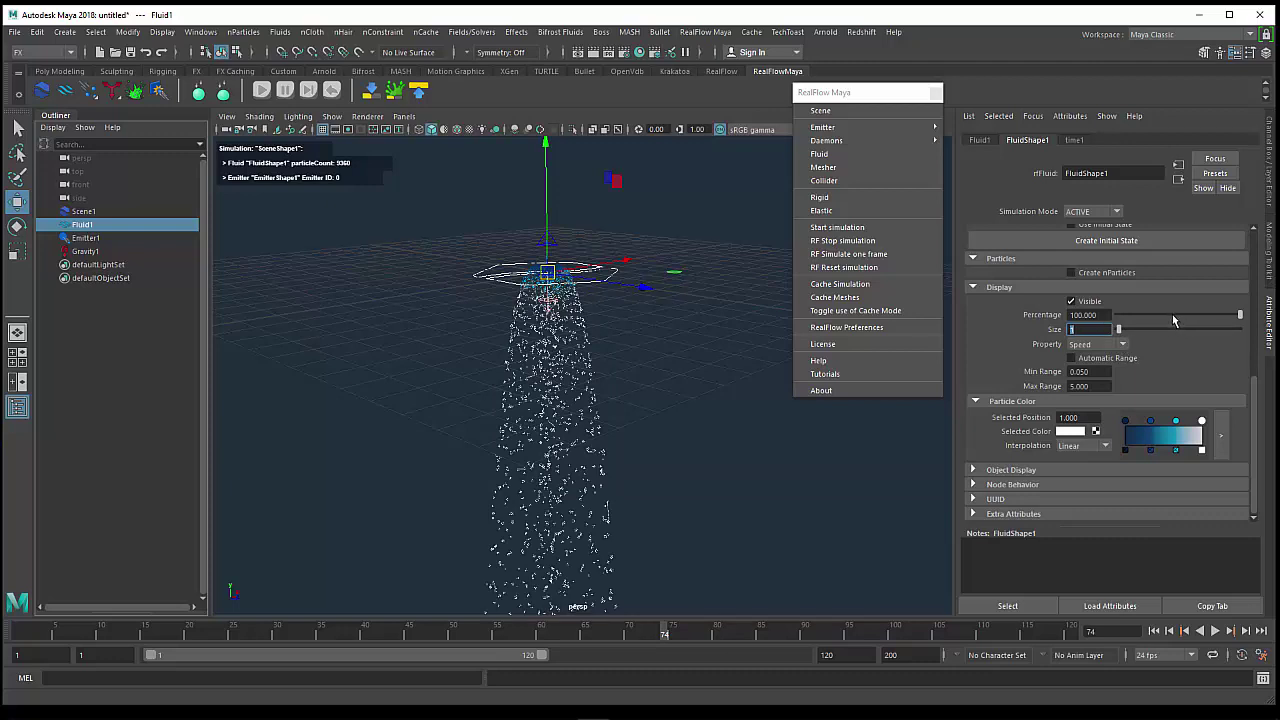
- Test the displayed particle percentage at about 36 and back to 100, then enable Automatic Range
{"action": "left_click_drag", "start_coordinate": [1172, 314], "coordinate": [1161, 315]}
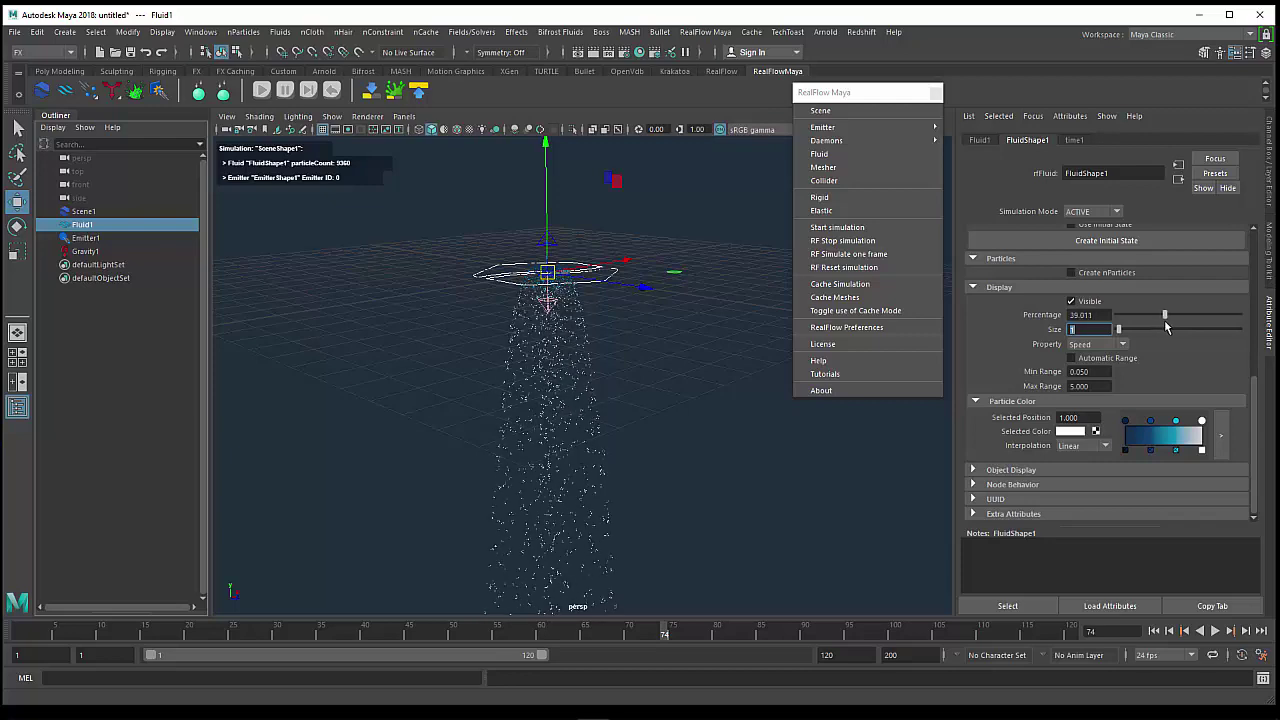
{"action": "left_click_drag", "start_coordinate": [1161, 314], "coordinate": [1240, 314]}
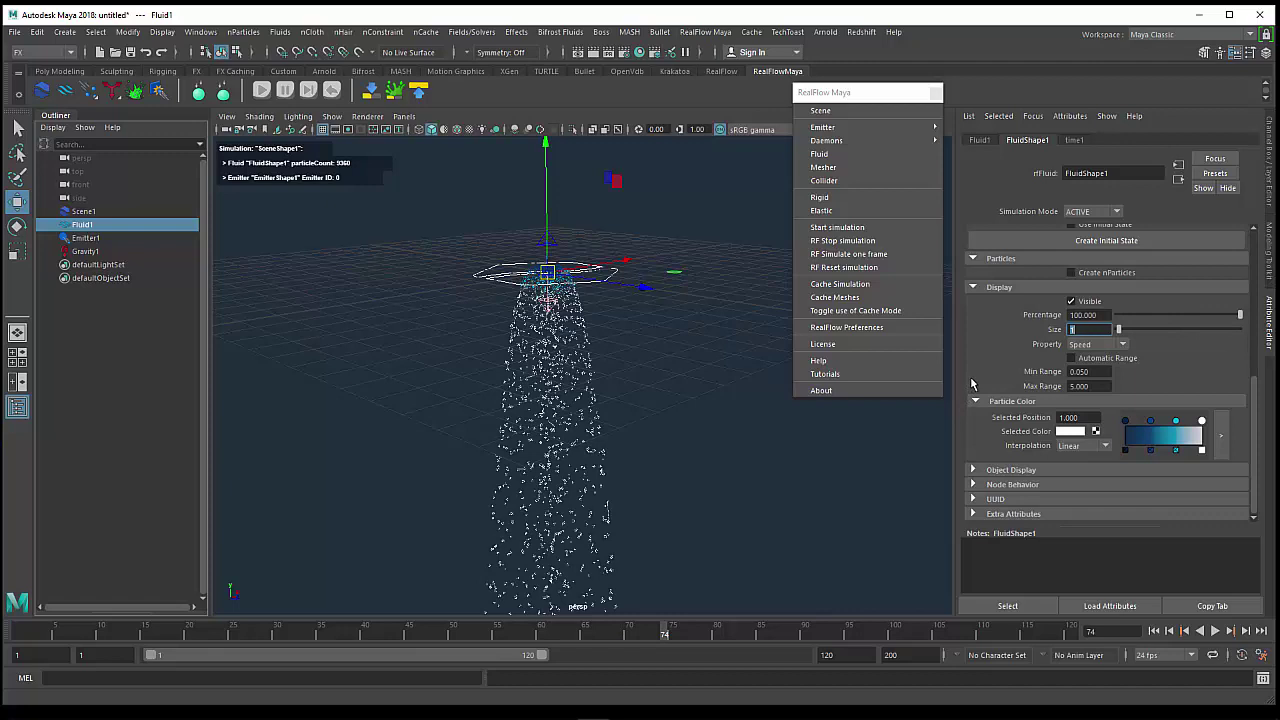
{"action": "left_click", "coordinate": [1088, 360]}
{"action": "left_click", "coordinate": [1090, 365]}
{"action": "left_click", "coordinate": [1092, 358]}
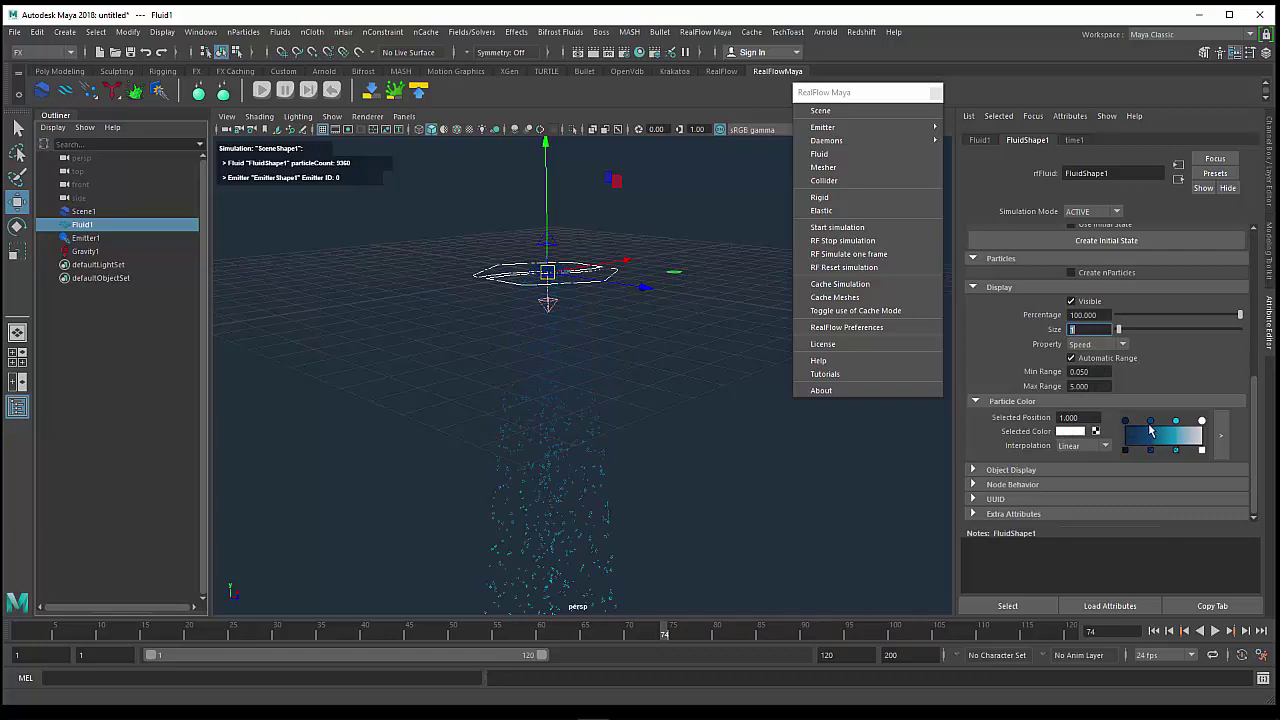
- Turn off Automatic Range and set the fluid's Max Range to 10
{"action": "left_click", "coordinate": [1096, 362]}
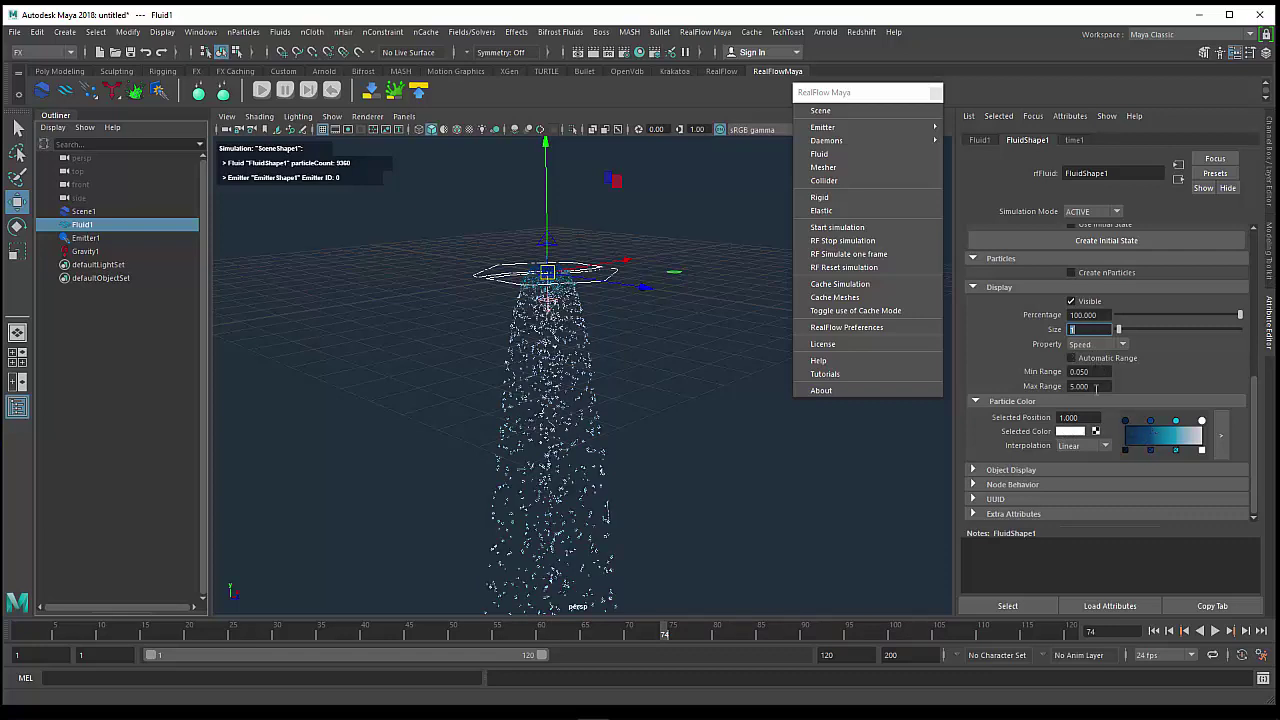
{"action": "left_click", "coordinate": [1096, 386]}
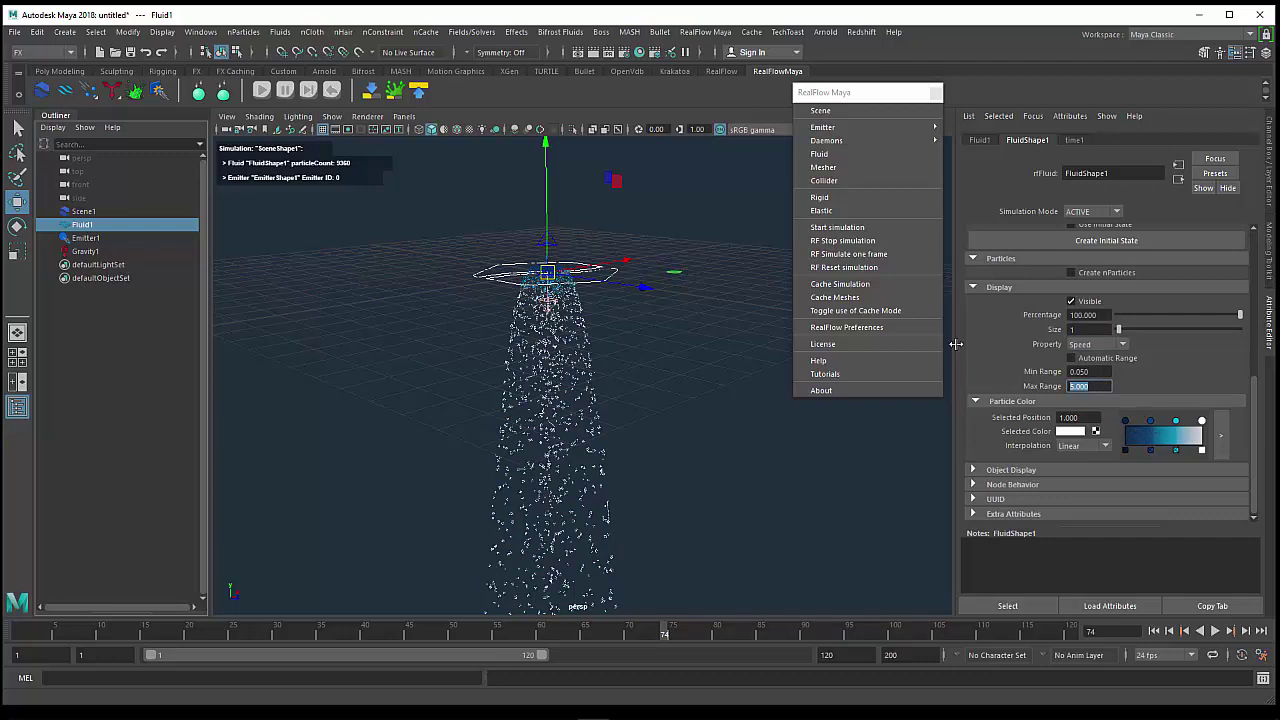
{"action": "type", "text": "10"}
{"action": "key", "text": "Return"}
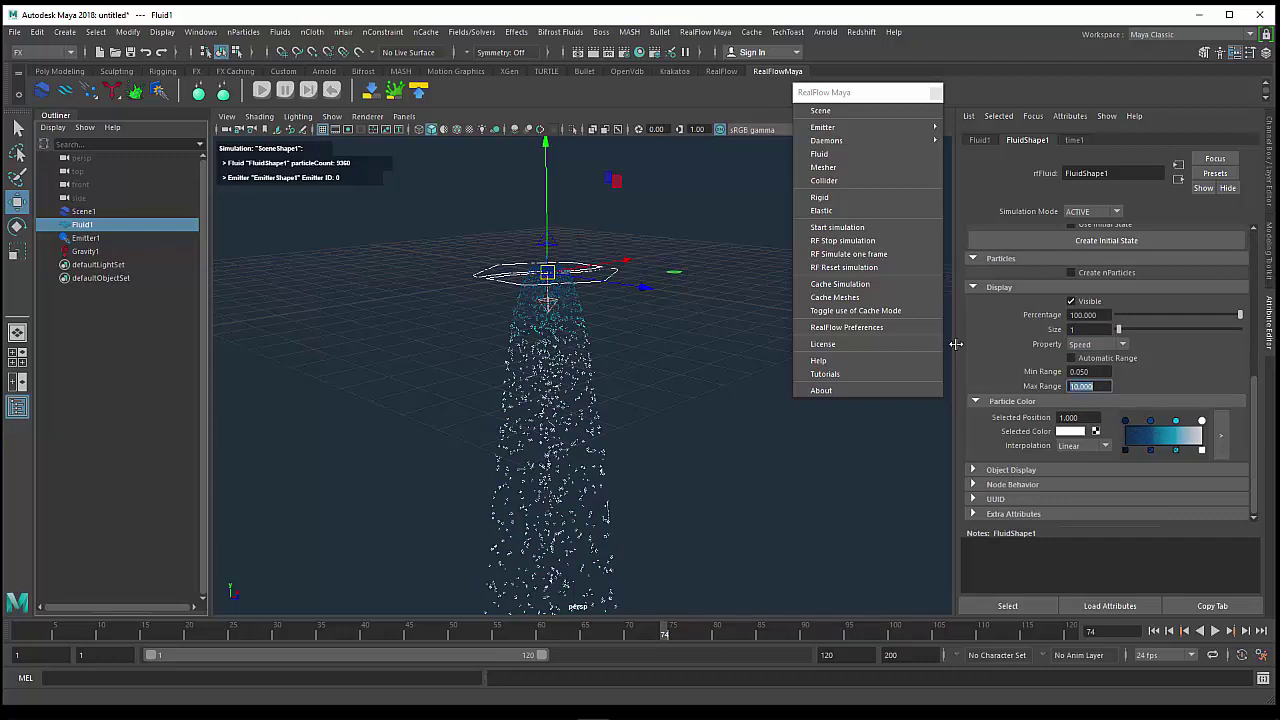
{"action": "left_click", "coordinate": [1095, 372]}
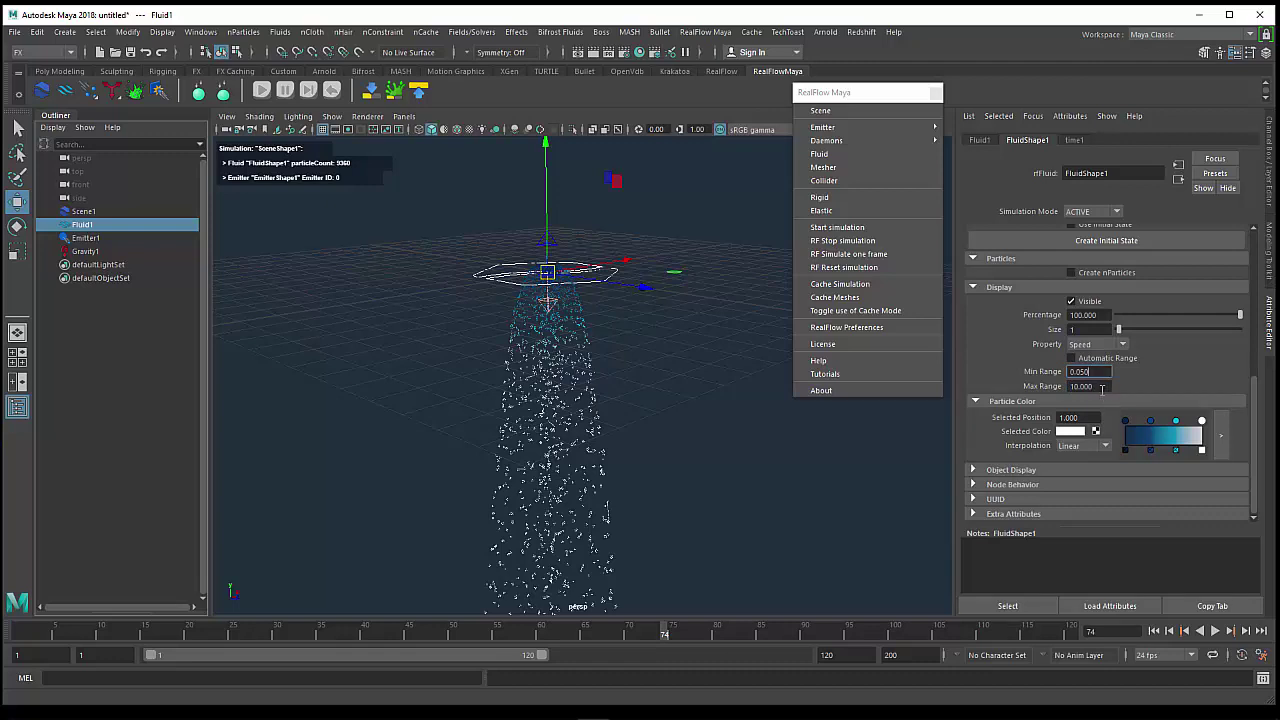
- Change Max Range to 50, then settle on 20, and orbit to inspect the speed colouring
{"action": "left_click", "coordinate": [1100, 387]}
{"action": "double_click", "coordinate": [1101, 387]}
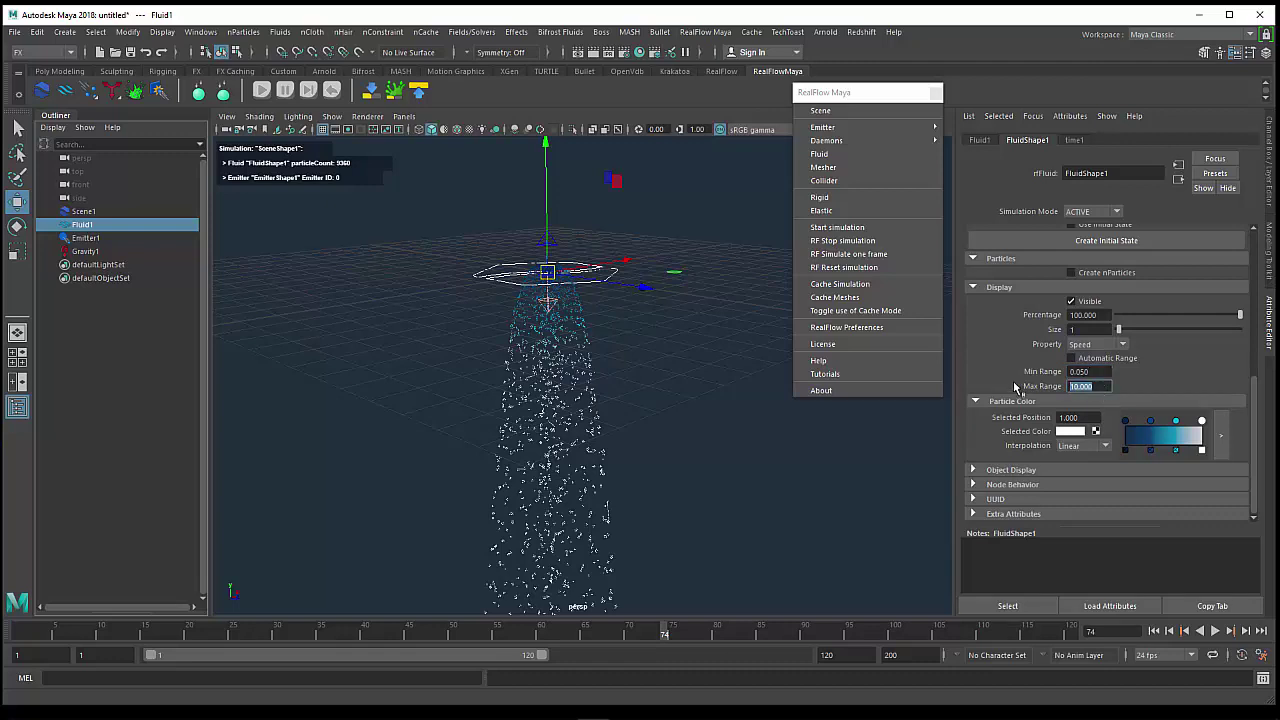
{"action": "type", "text": "50"}
{"action": "key", "text": "Return"}
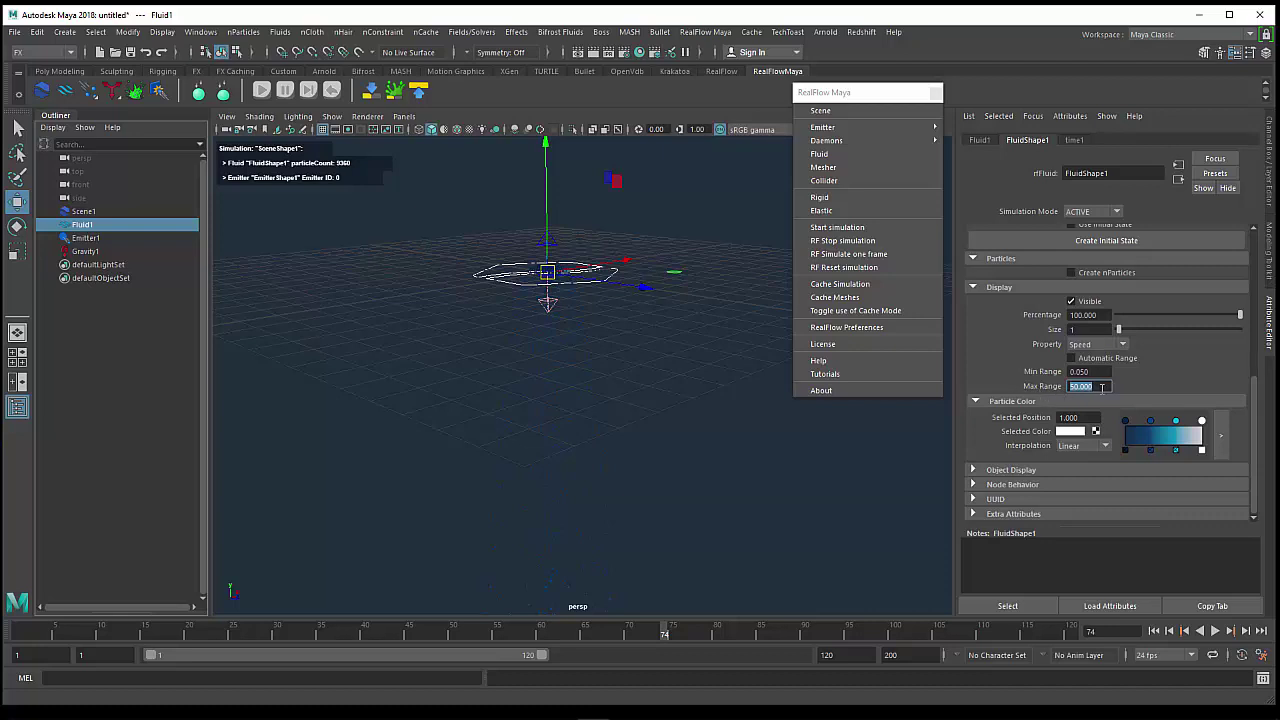
{"action": "type", "text": "20"}
{"action": "key", "text": "Return"}
{"action": "left_click_drag", "start_coordinate": [654, 437], "coordinate": [616, 308], "text": "alt"}
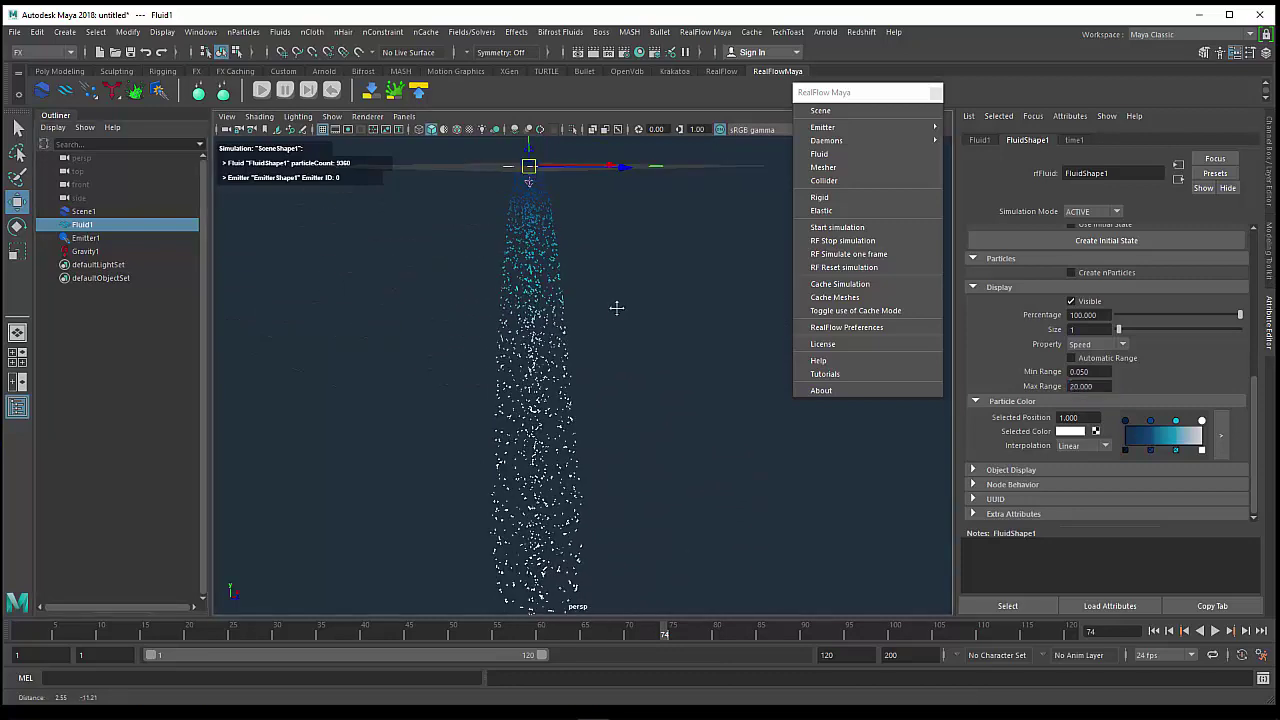
{"action": "mouse_move", "coordinate": [589, 443]}
{"action": "left_mouse_down", "text": "alt"}
{"action": "mouse_move", "coordinate": [606, 446]}
{"action": "mouse_move", "coordinate": [630, 513]}
{"action": "mouse_move", "coordinate": [630, 472]}
{"action": "left_mouse_up", "text": "alt"}
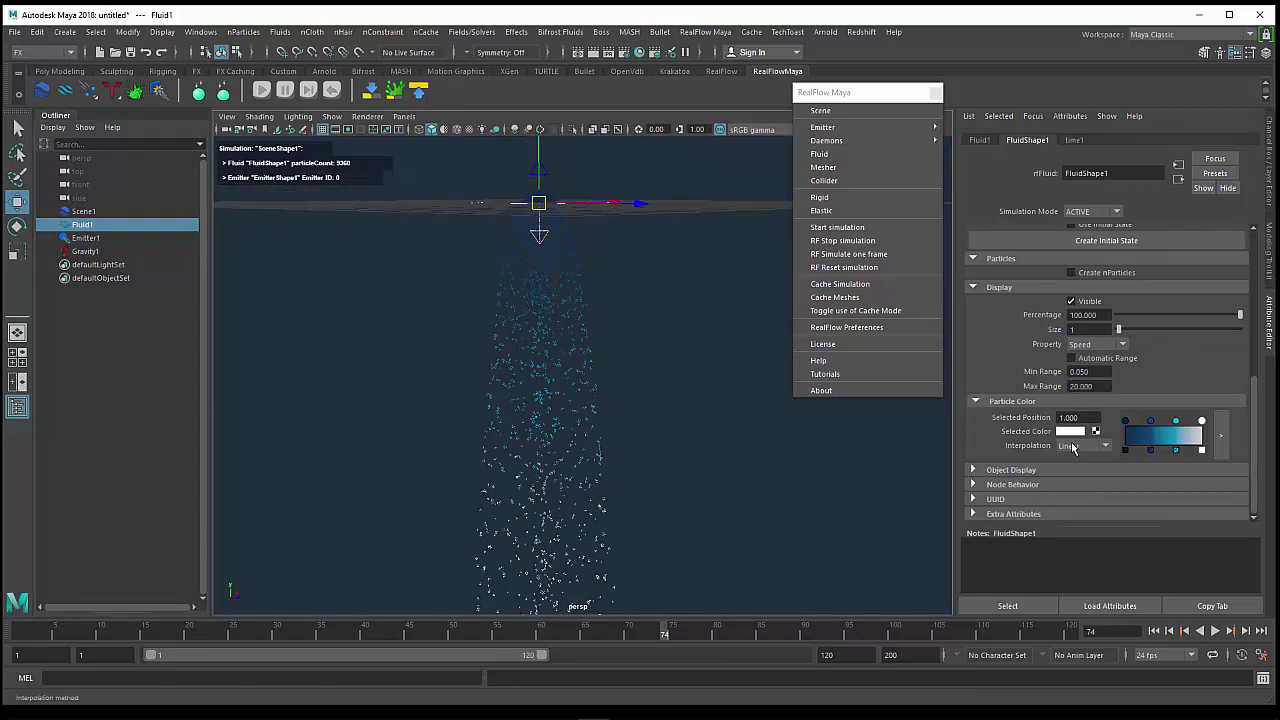
{"action": "mouse_move", "coordinate": [534, 371]}
{"action": "left_mouse_down", "text": "alt"}
{"action": "mouse_move", "coordinate": [534, 397]}
{"action": "mouse_move", "coordinate": [548, 357]}
{"action": "mouse_move", "coordinate": [580, 543]}
{"action": "mouse_move", "coordinate": [588, 493]}
{"action": "left_mouse_up", "text": "alt"}
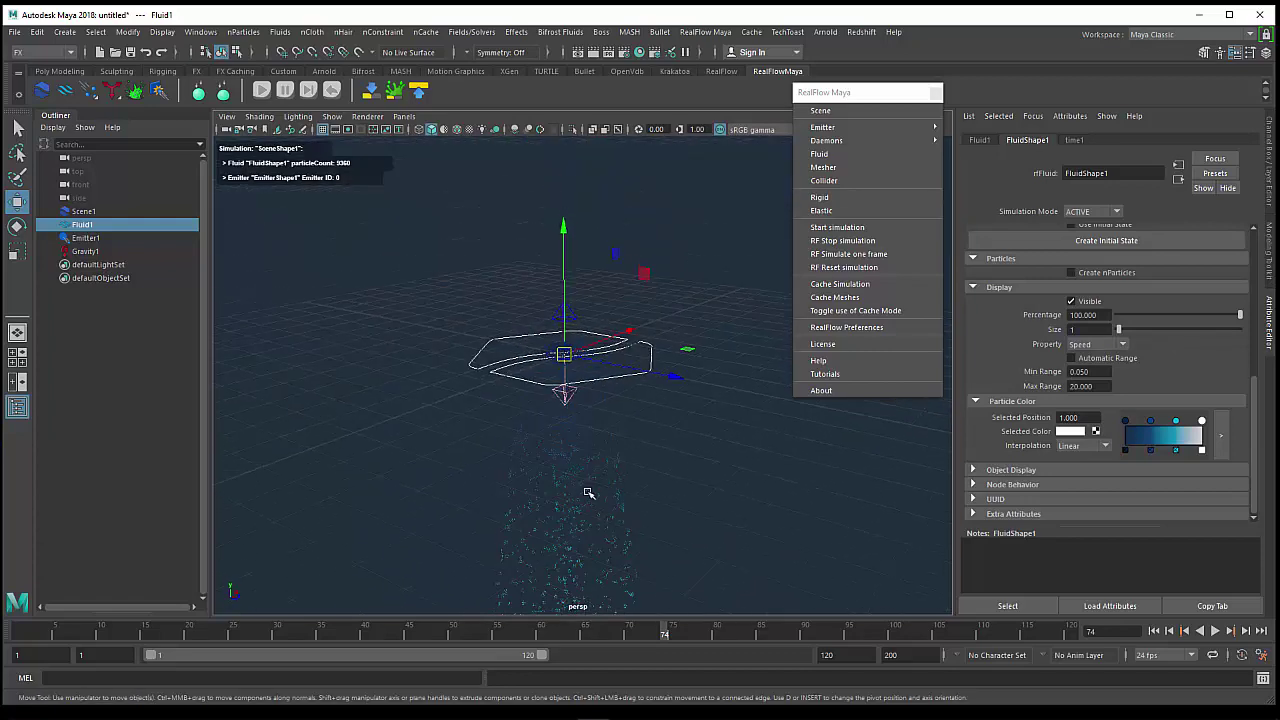
- Set Emitter1's Speed to 1000
{"action": "left_click", "coordinate": [88, 240]}
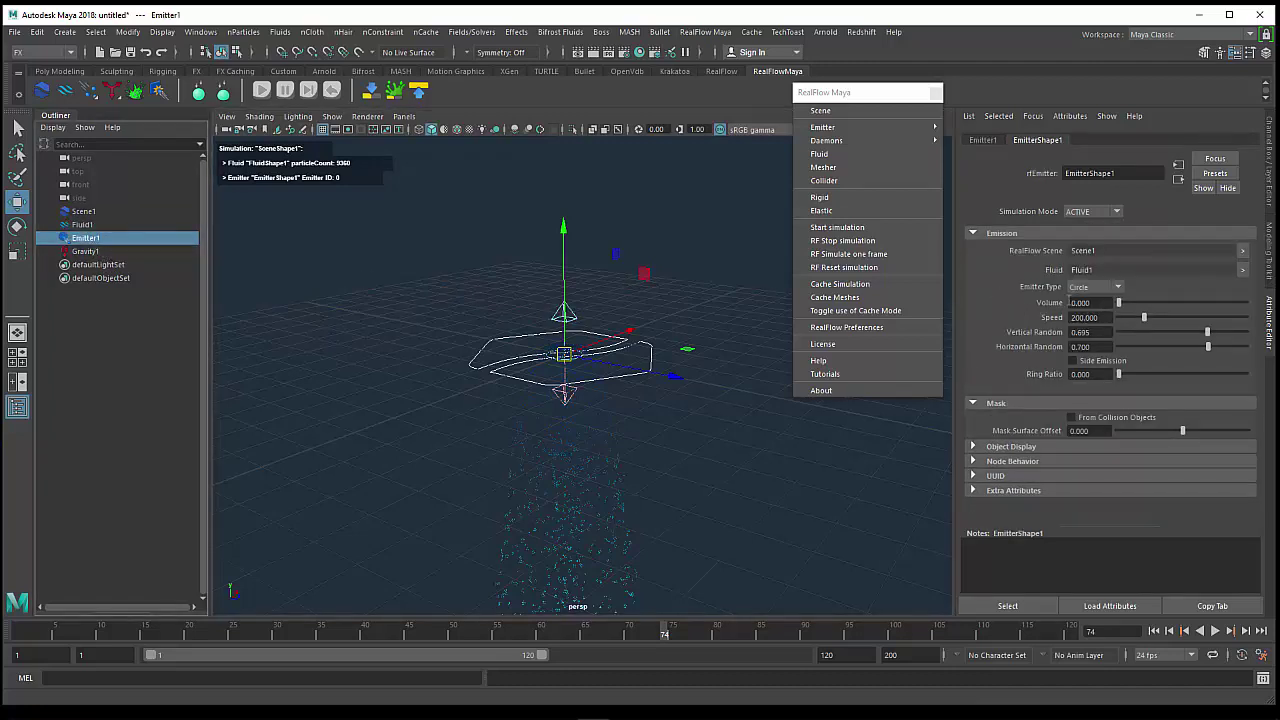
{"action": "left_click_drag", "start_coordinate": [1105, 317], "coordinate": [1038, 305]}
{"action": "type", "text": "1000"}
{"action": "key", "text": "Return"}
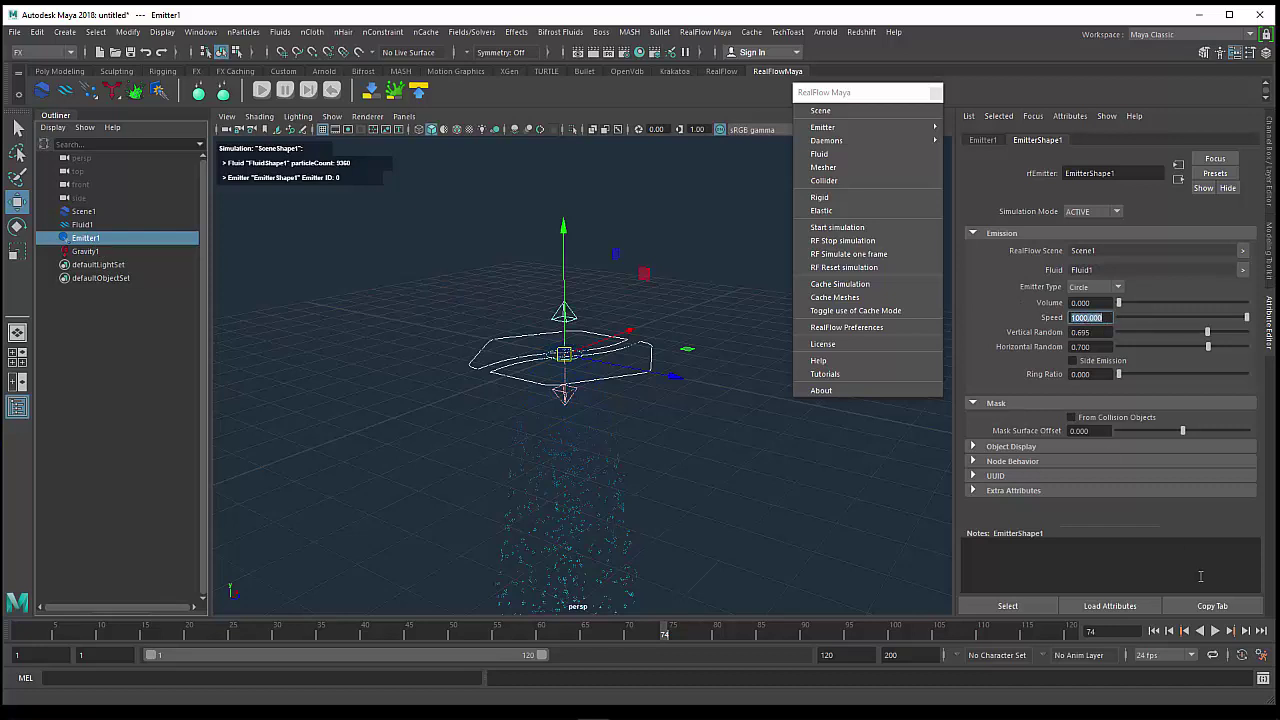
- Reset and rerun the particle simulation, then stop it
{"action": "left_click", "coordinate": [333, 92]}
{"action": "left_click", "coordinate": [264, 93]}
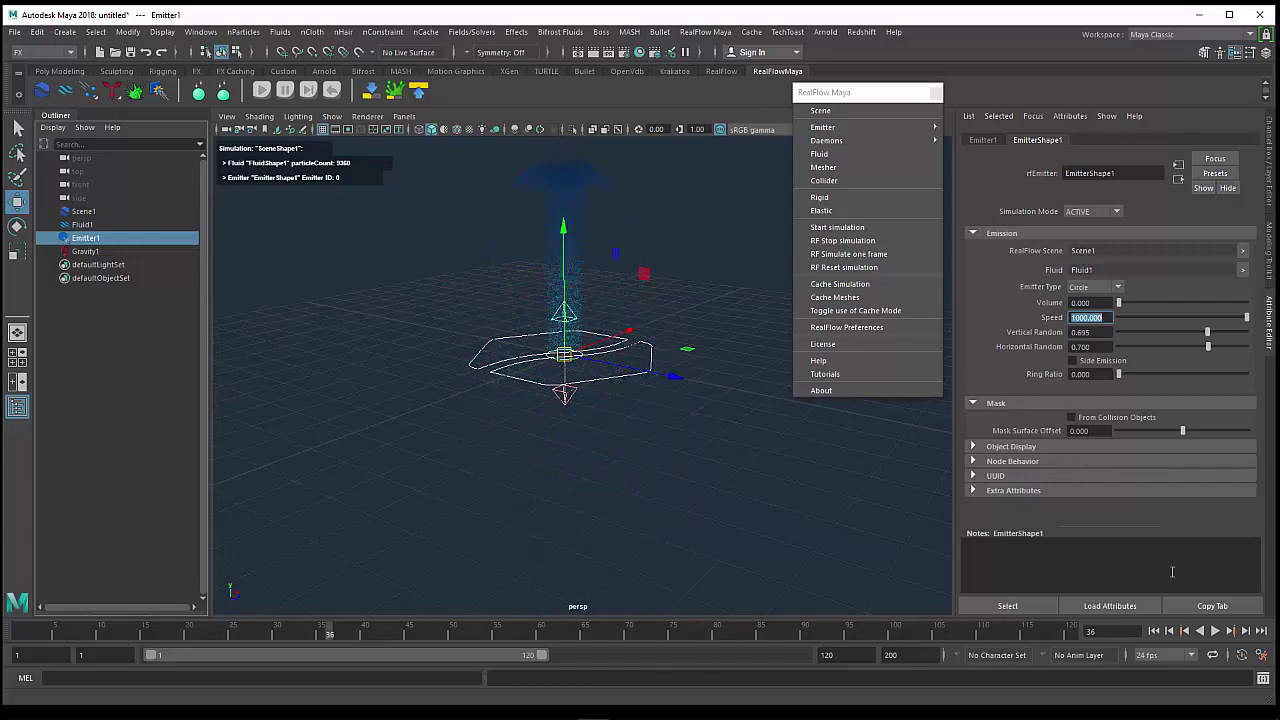
{"action": "left_click", "coordinate": [285, 90]}
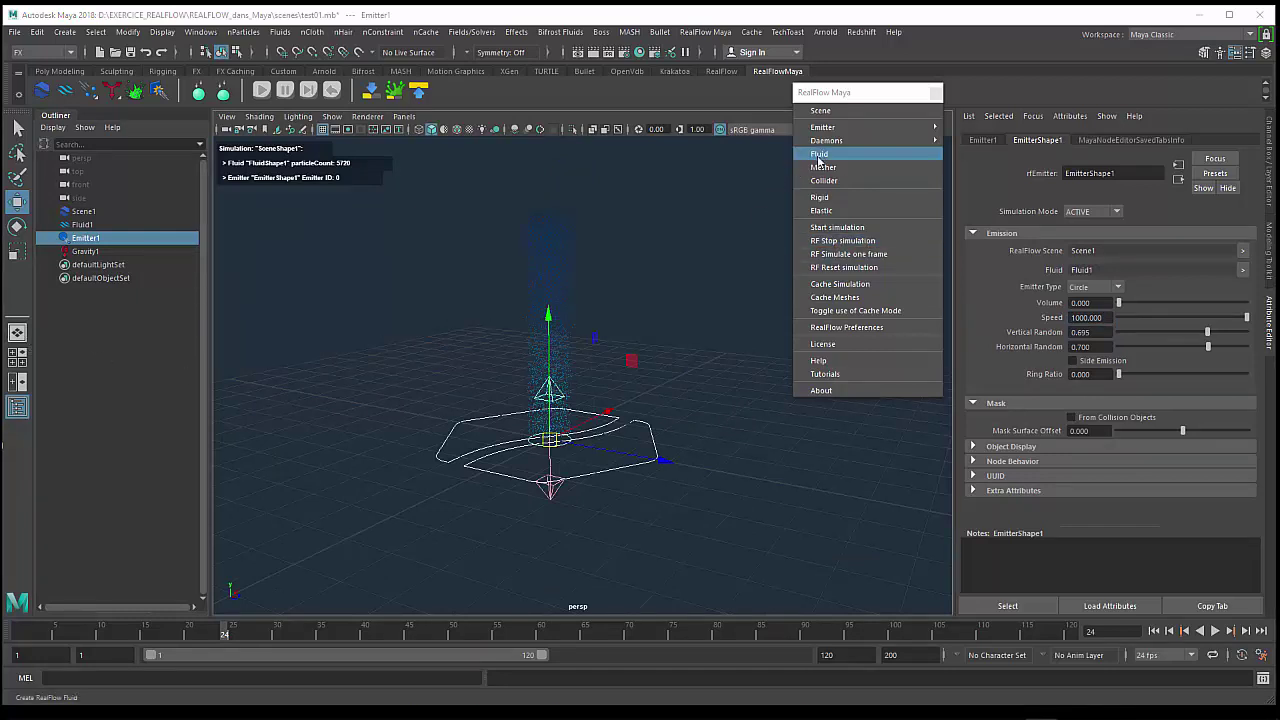
{"action": "mouse_move", "coordinate": [826, 140]}
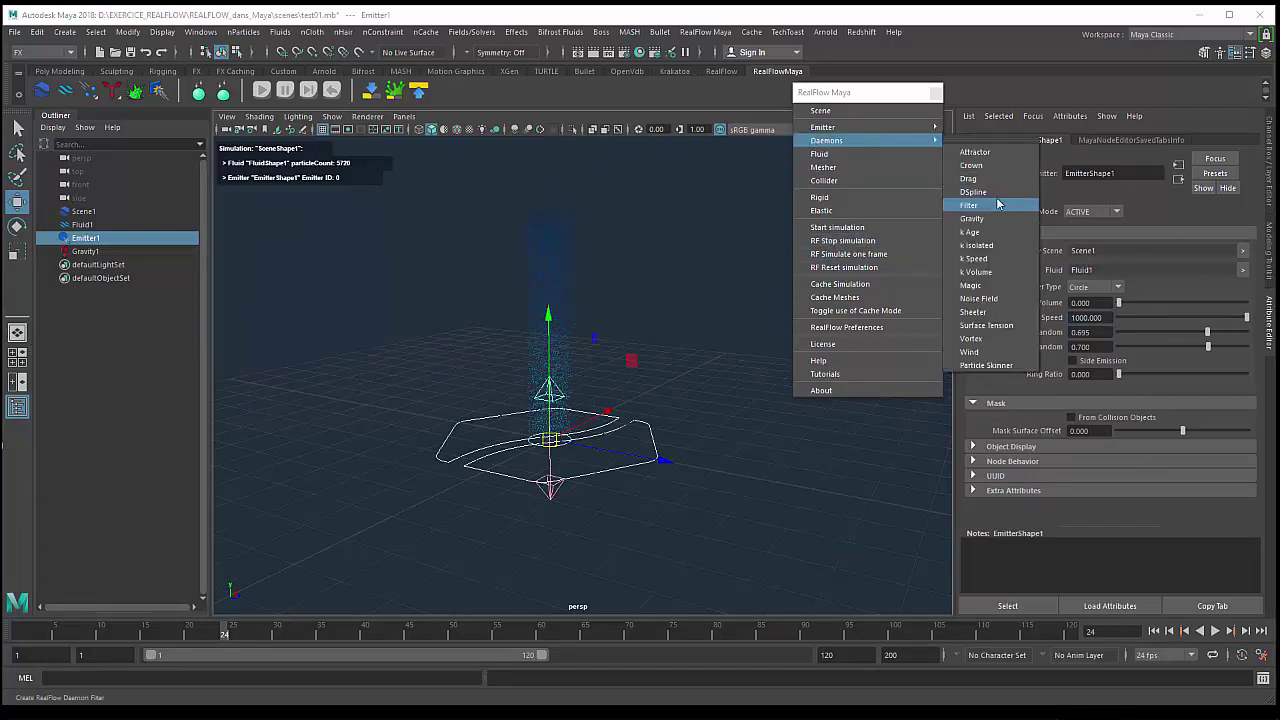
- Add a Noise Field daemon with a Noise Space Scale of 0.1
{"action": "left_click", "coordinate": [979, 298]}
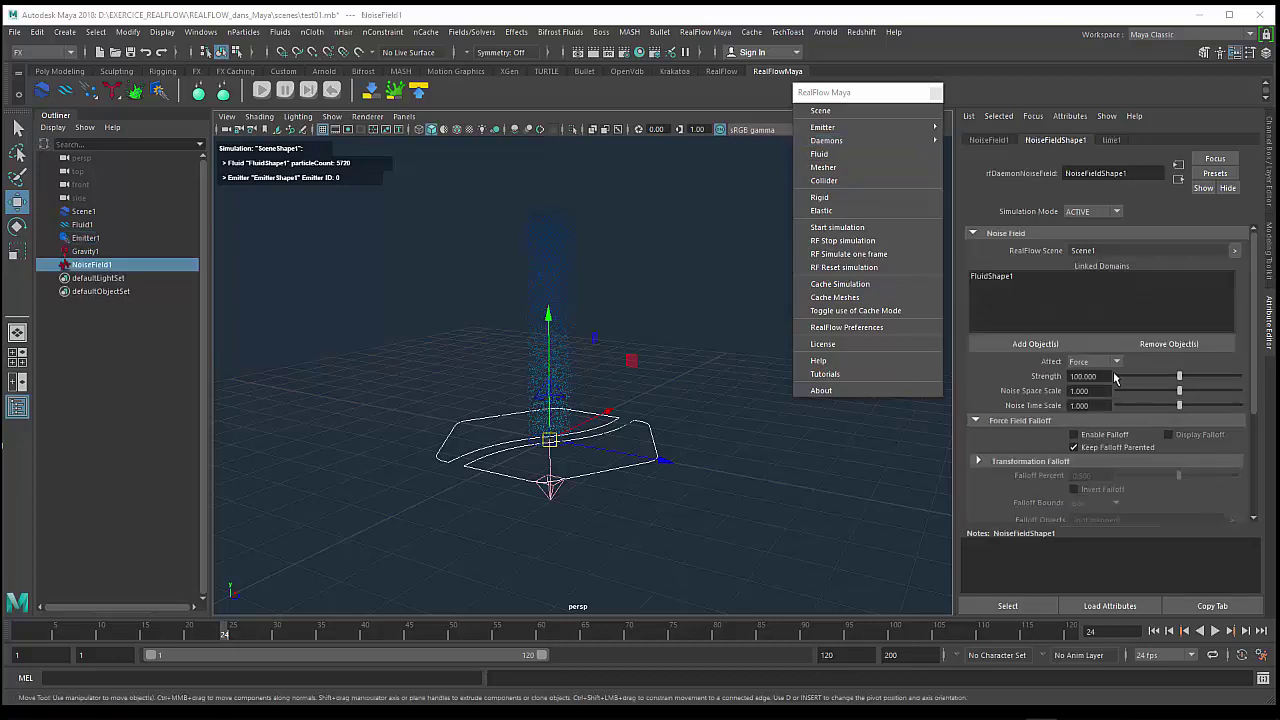
{"action": "left_click", "coordinate": [1085, 390]}
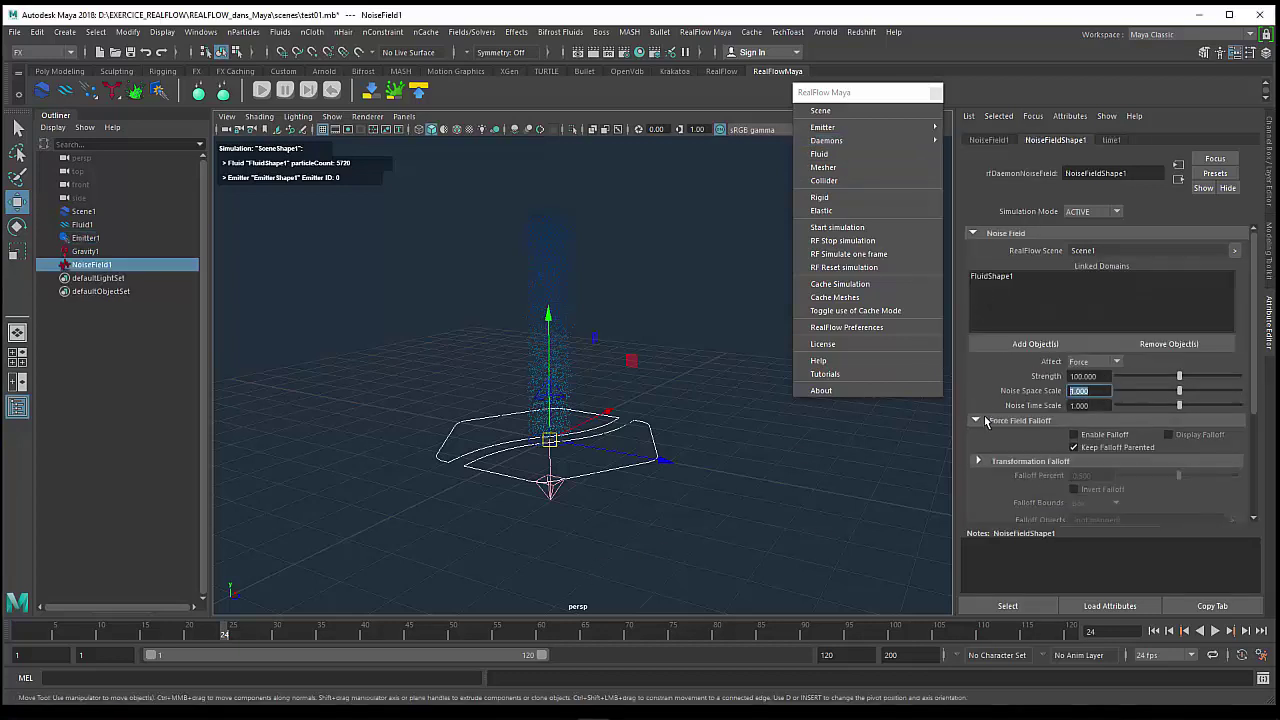
{"action": "type", "text": "0.1"}
{"action": "key", "text": "Return"}
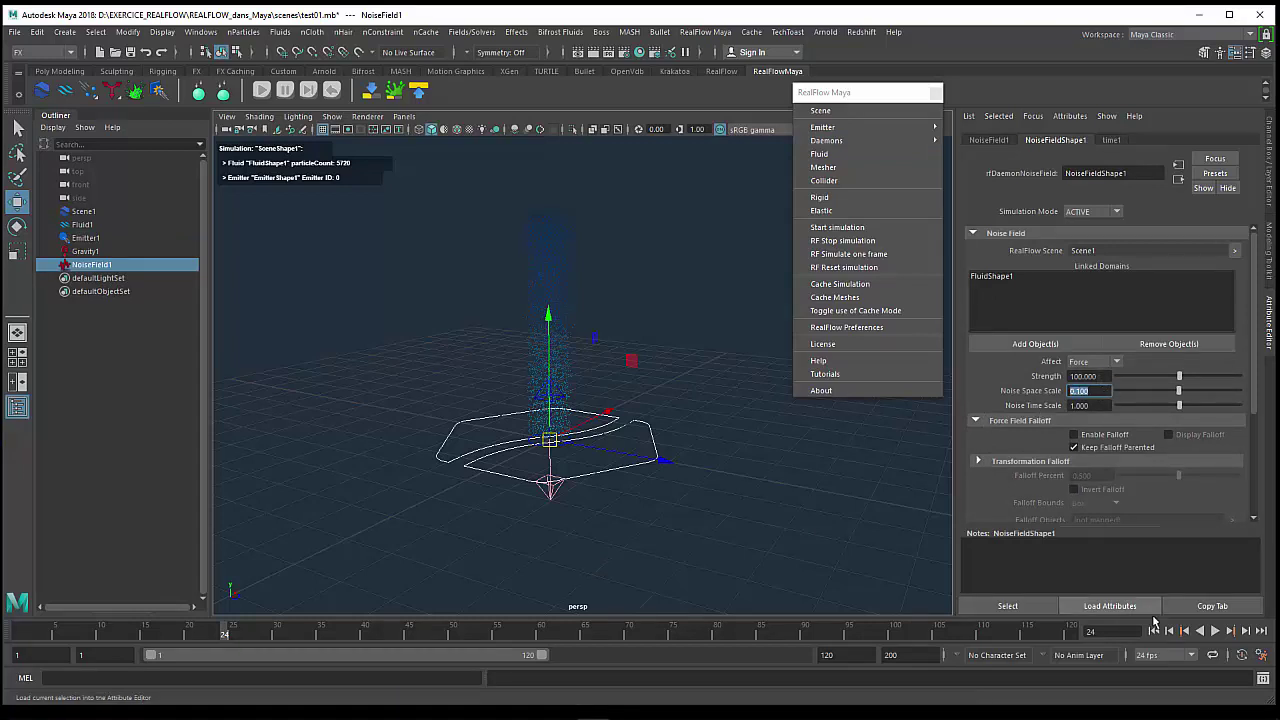
- Rewind to frame 1, run the noisy fountain simulation and play it back
{"action": "left_click", "coordinate": [1154, 631]}
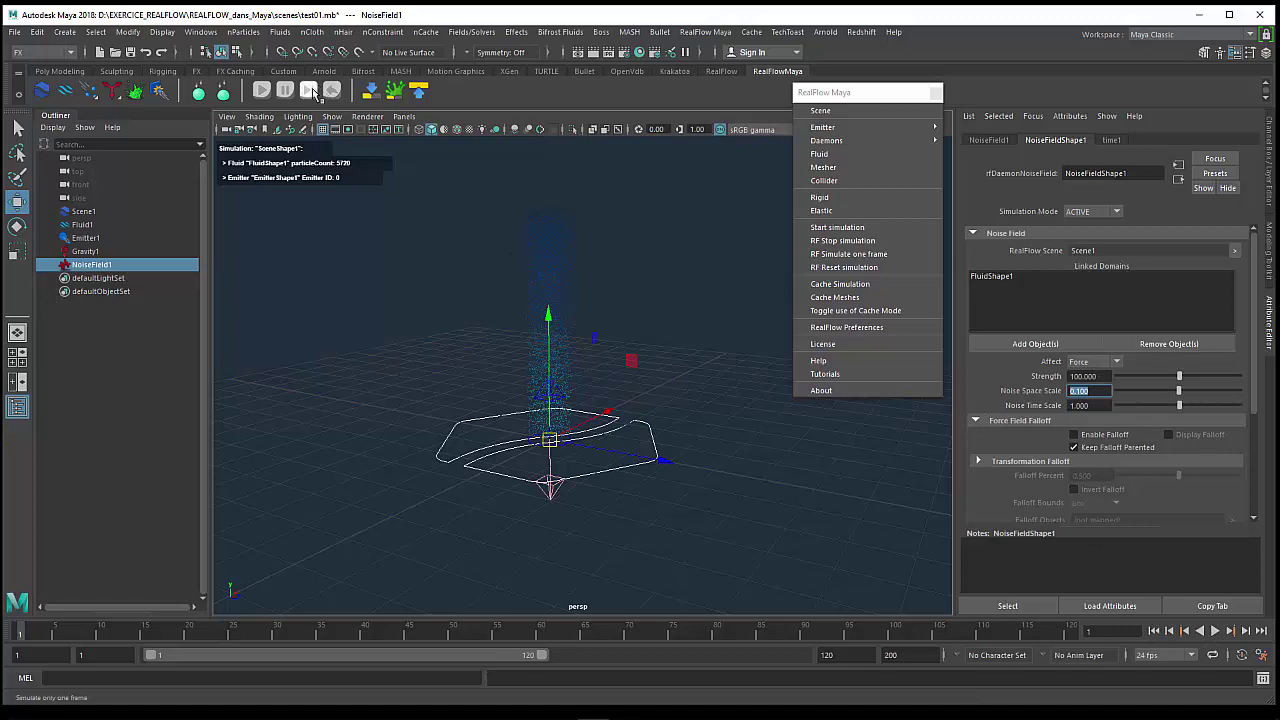
{"action": "left_click", "coordinate": [332, 90]}
{"action": "left_click", "coordinate": [266, 90]}
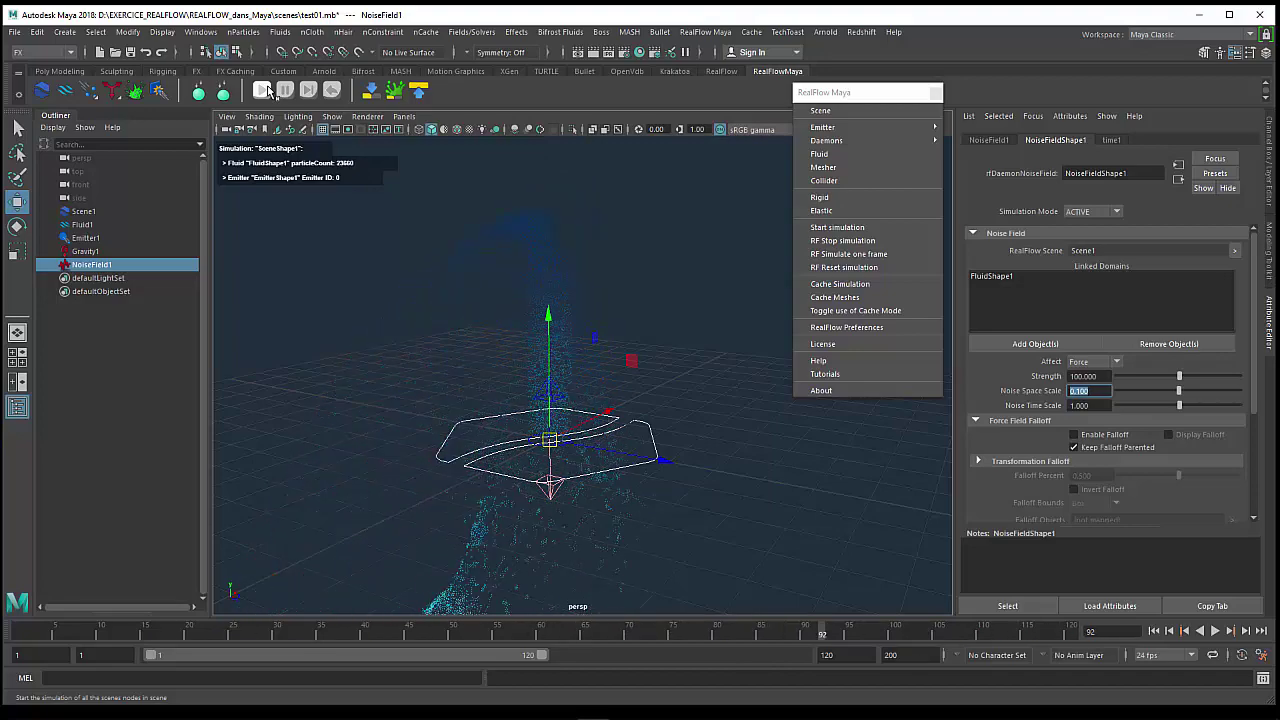
{"action": "left_click", "coordinate": [263, 90]}
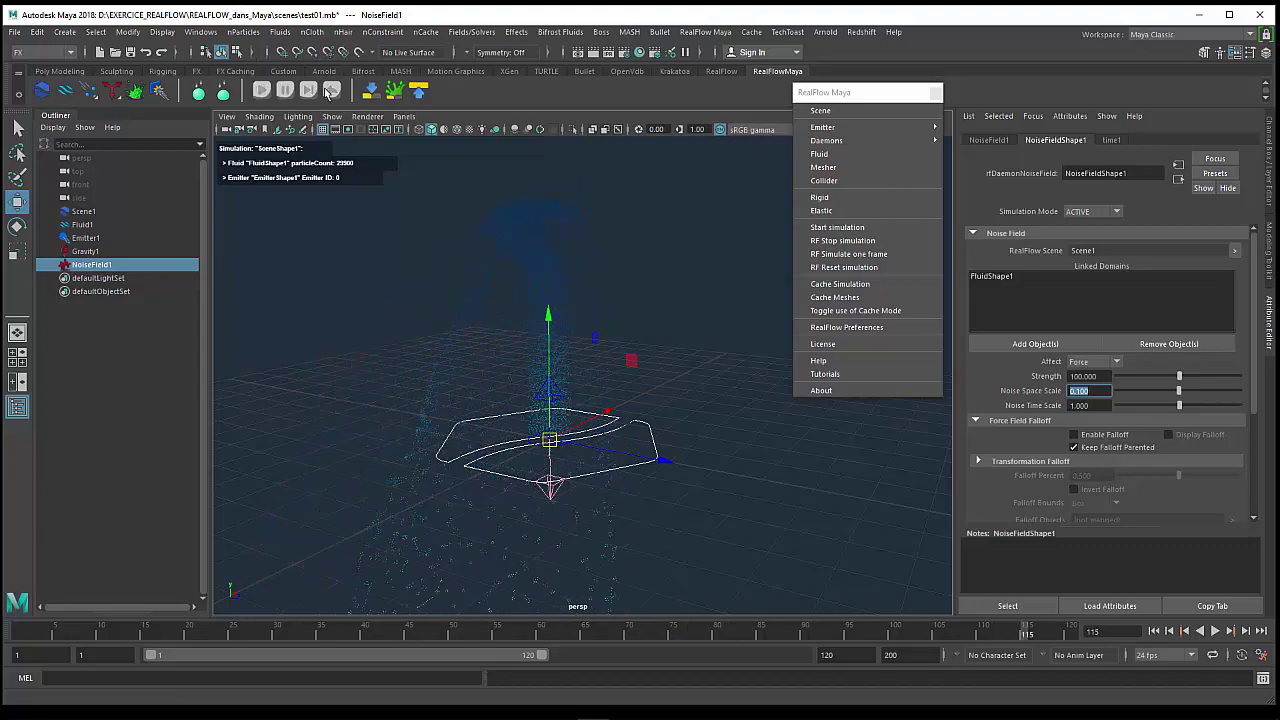
{"action": "mouse_move", "coordinate": [471, 300]}
{"action": "left_mouse_down", "text": "alt"}
{"action": "mouse_move", "coordinate": [540, 288]}
{"action": "mouse_move", "coordinate": [491, 326]}
{"action": "left_mouse_up", "text": "alt"}
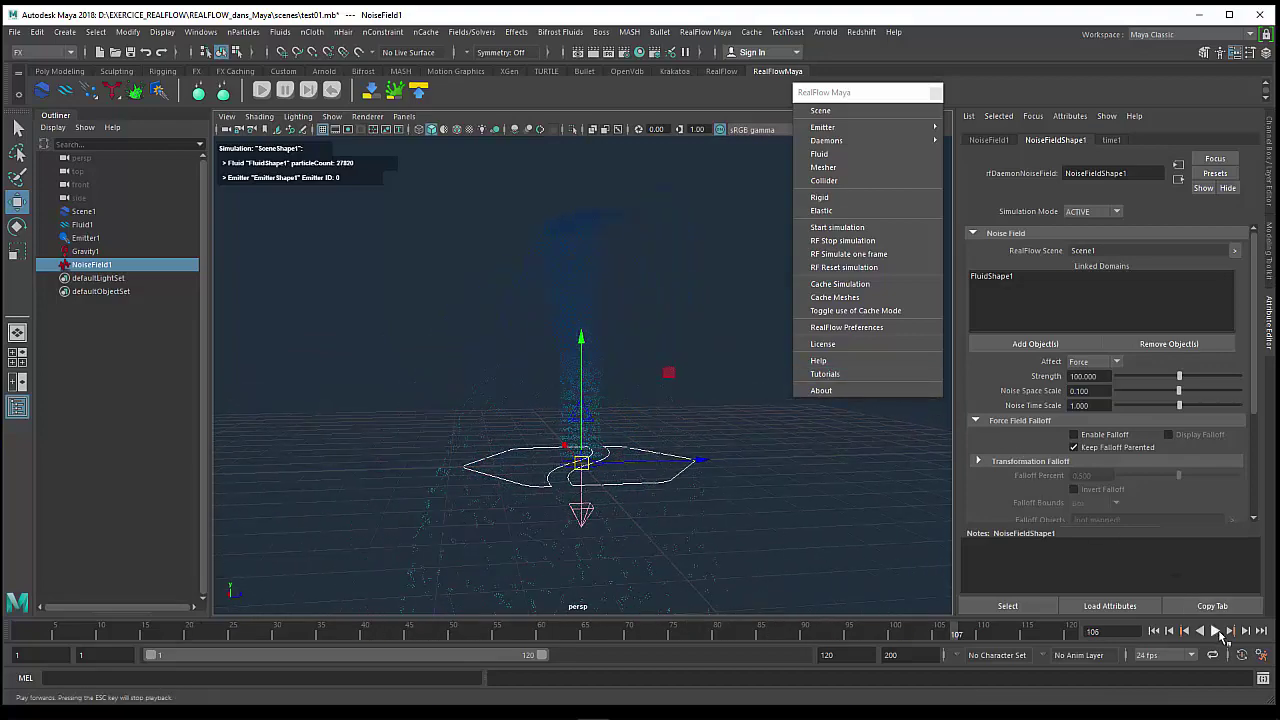
{"action": "left_click", "coordinate": [1214, 631]}
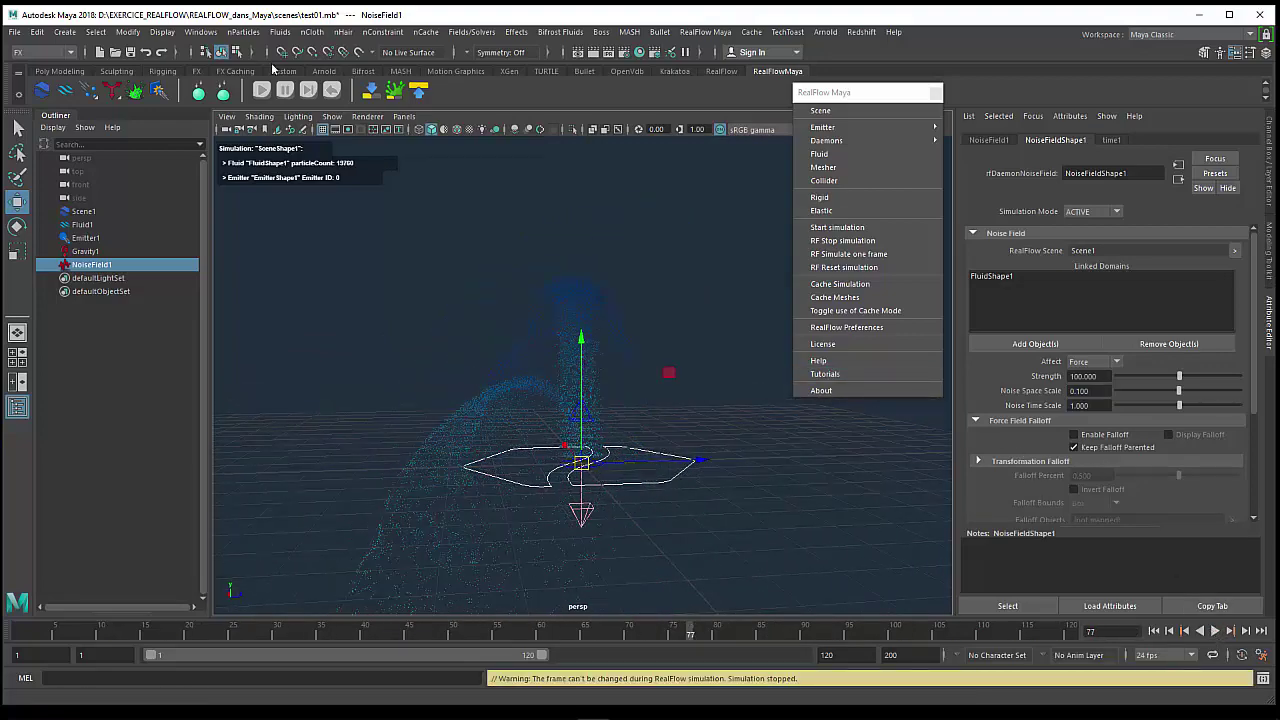
- Rerun the simulation to around frame 111, deselect everything, and replay the particles
{"action": "left_click", "coordinate": [332, 90]}
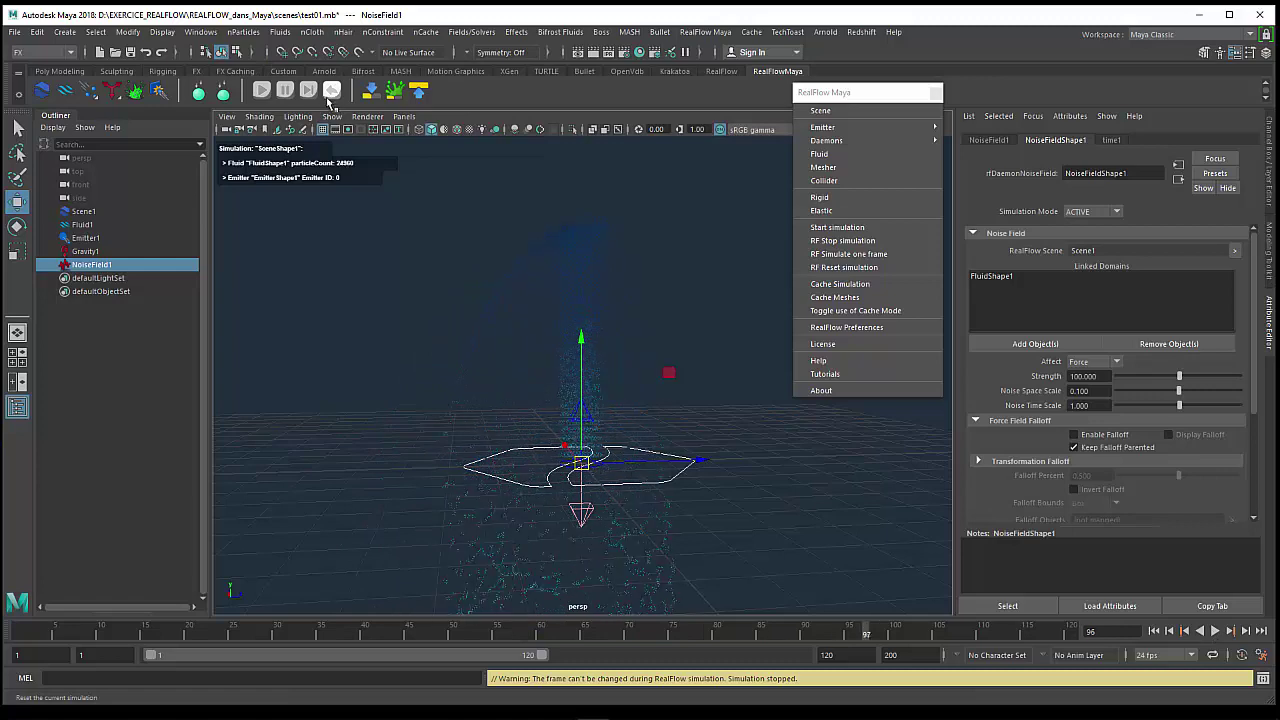
{"action": "left_click", "coordinate": [262, 90]}
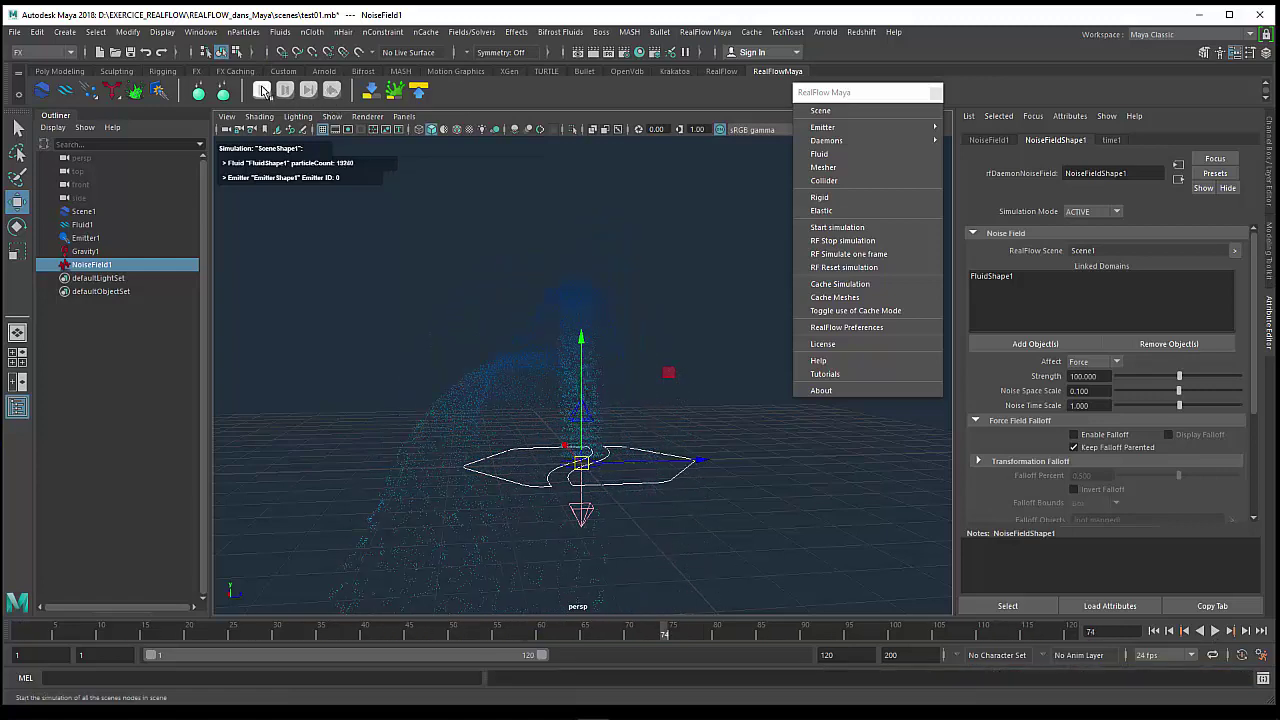
{"action": "left_click", "coordinate": [288, 92]}
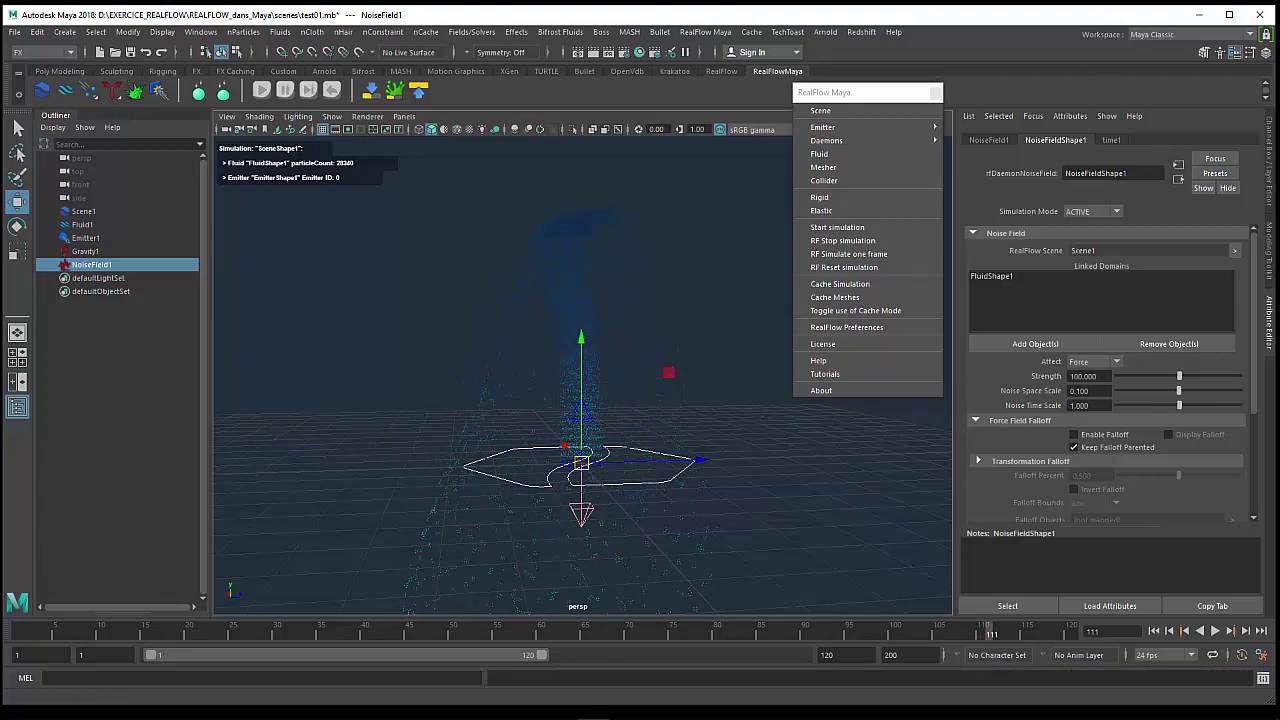
{"action": "left_click", "coordinate": [521, 374]}
{"action": "key", "text": "alt+v"}
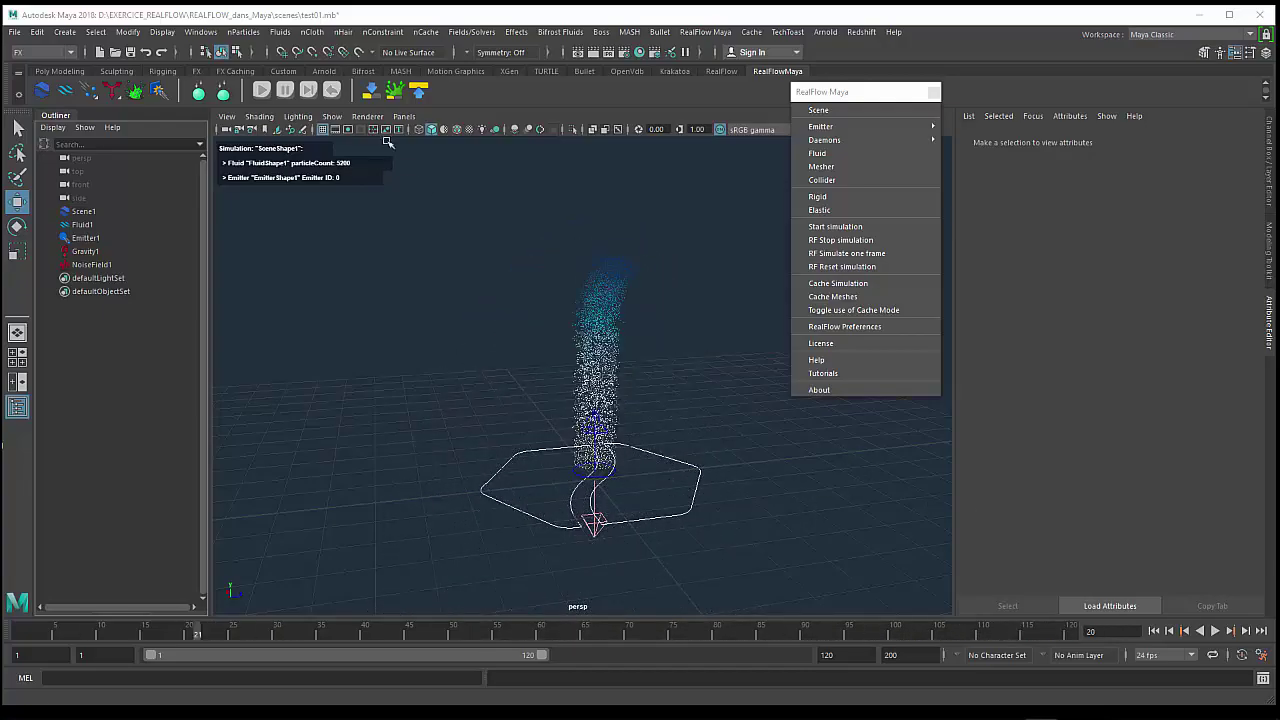
- Reset the simulation and create a polygon plane scaled up about 12 times
{"action": "left_click", "coordinate": [335, 92]}
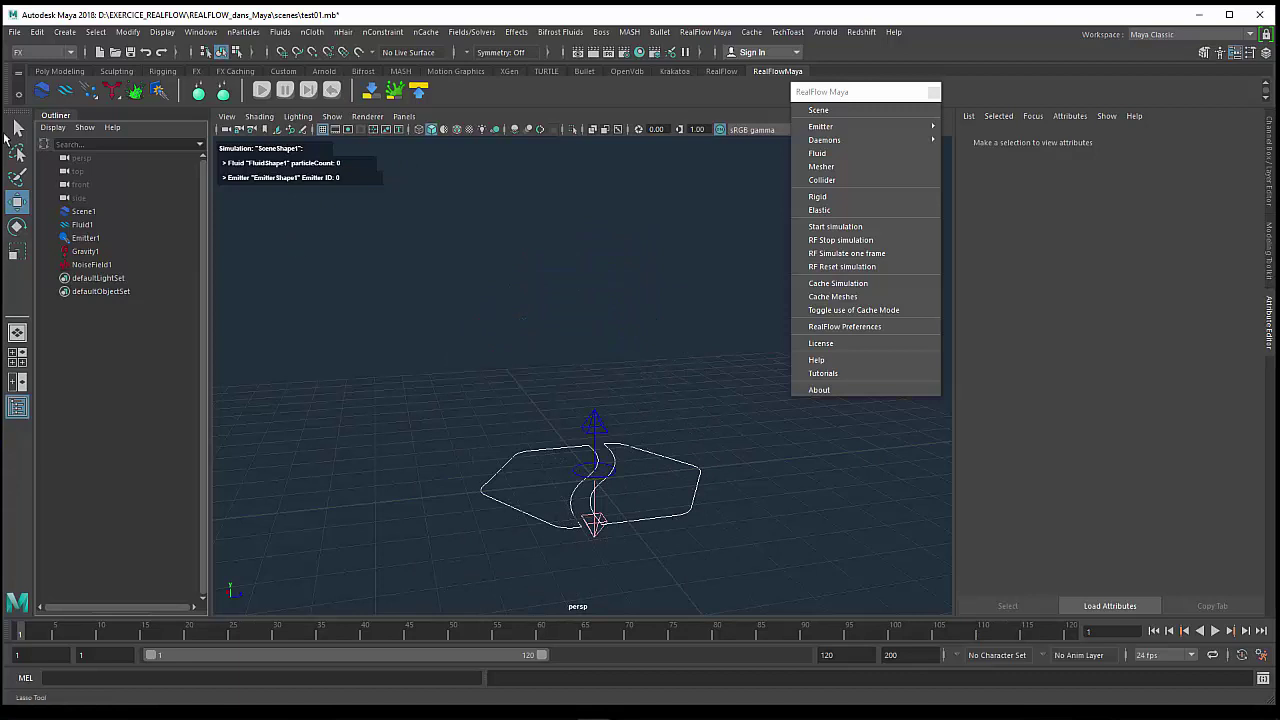
{"action": "left_click", "coordinate": [60, 33]}
{"action": "mouse_move", "coordinate": [99, 79]}
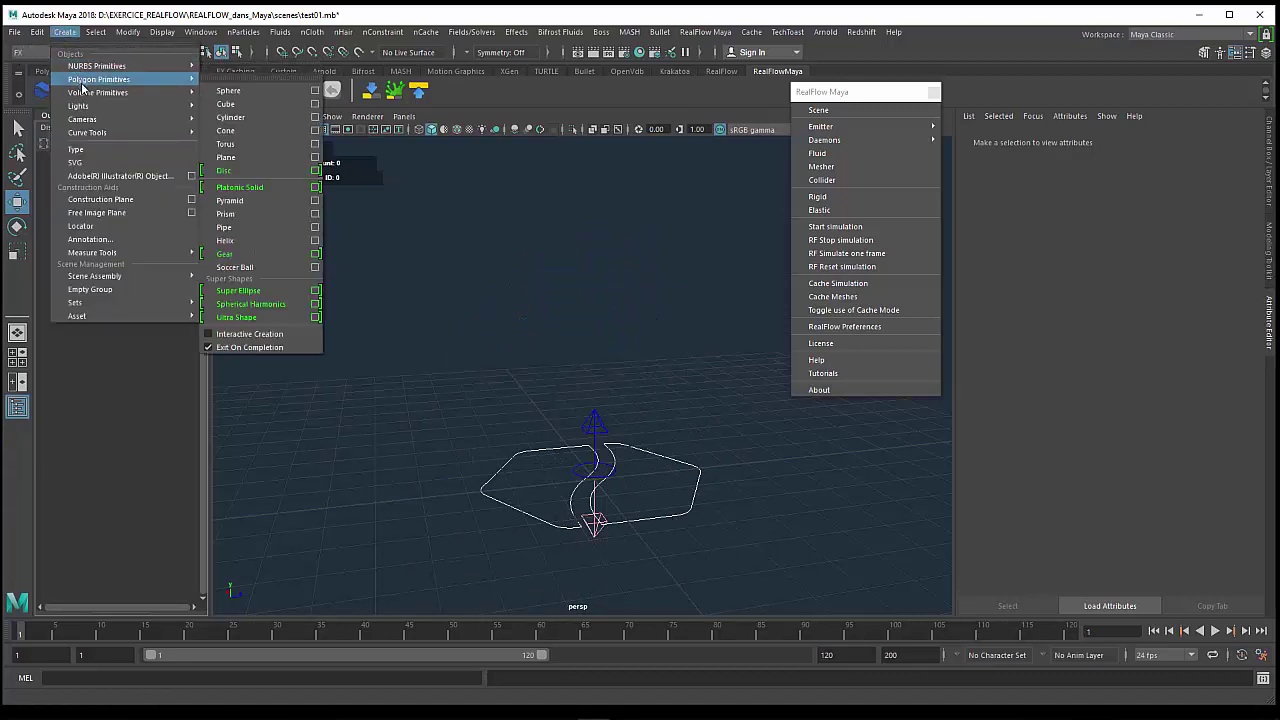
{"action": "left_click", "coordinate": [235, 160]}
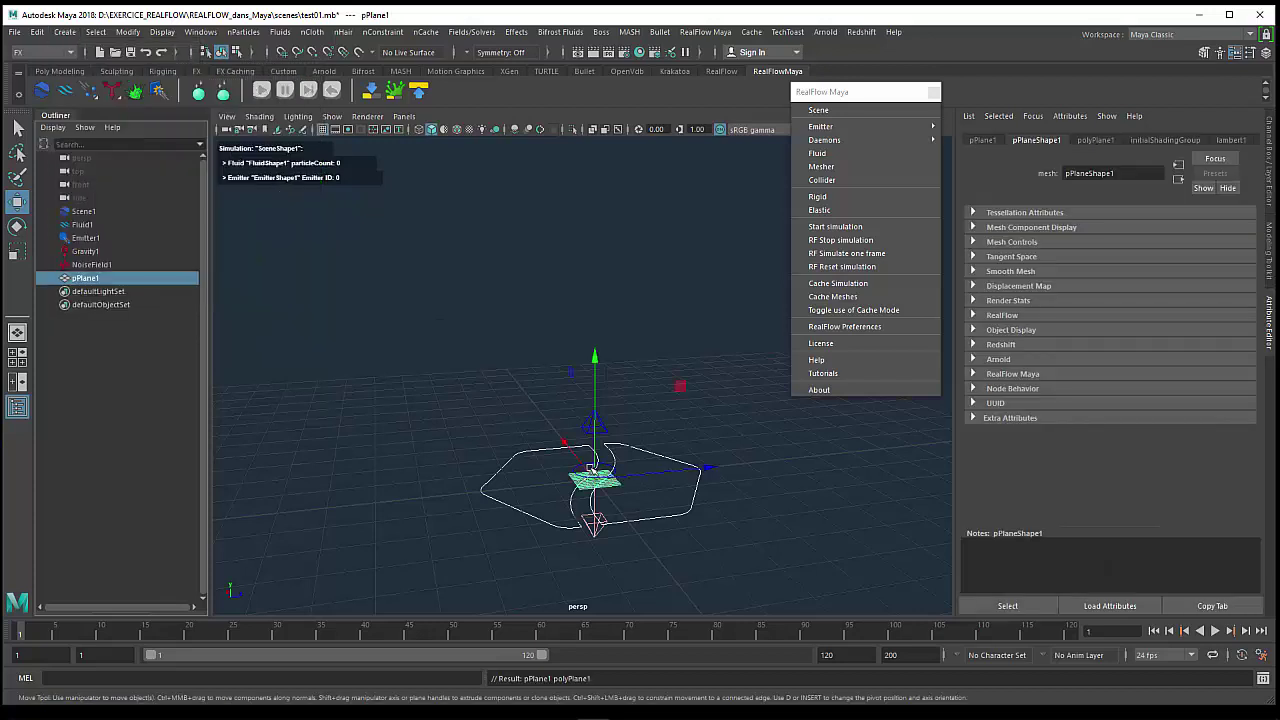
{"action": "key", "text": "r"}
{"action": "left_click_drag", "start_coordinate": [594, 479], "coordinate": [933, 482]}
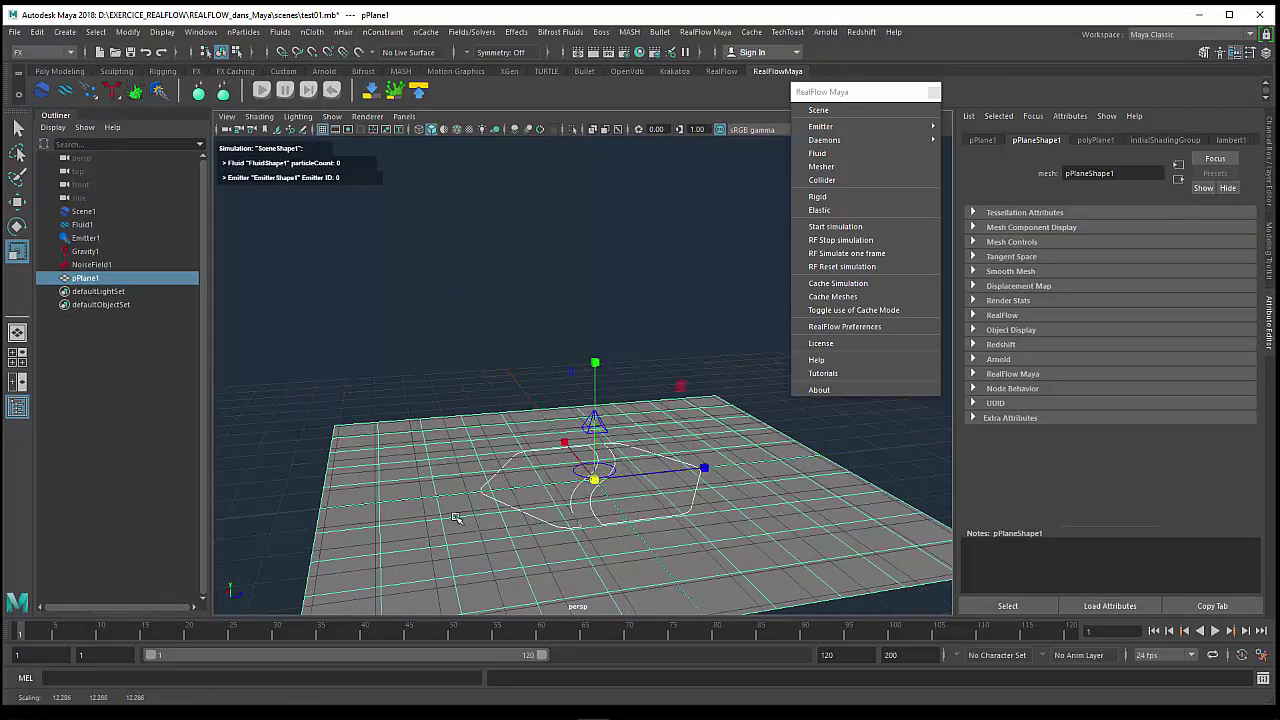
- Assign a new Blinn material to the plane and darken its colour
{"action": "left_click", "coordinate": [1233, 140]}
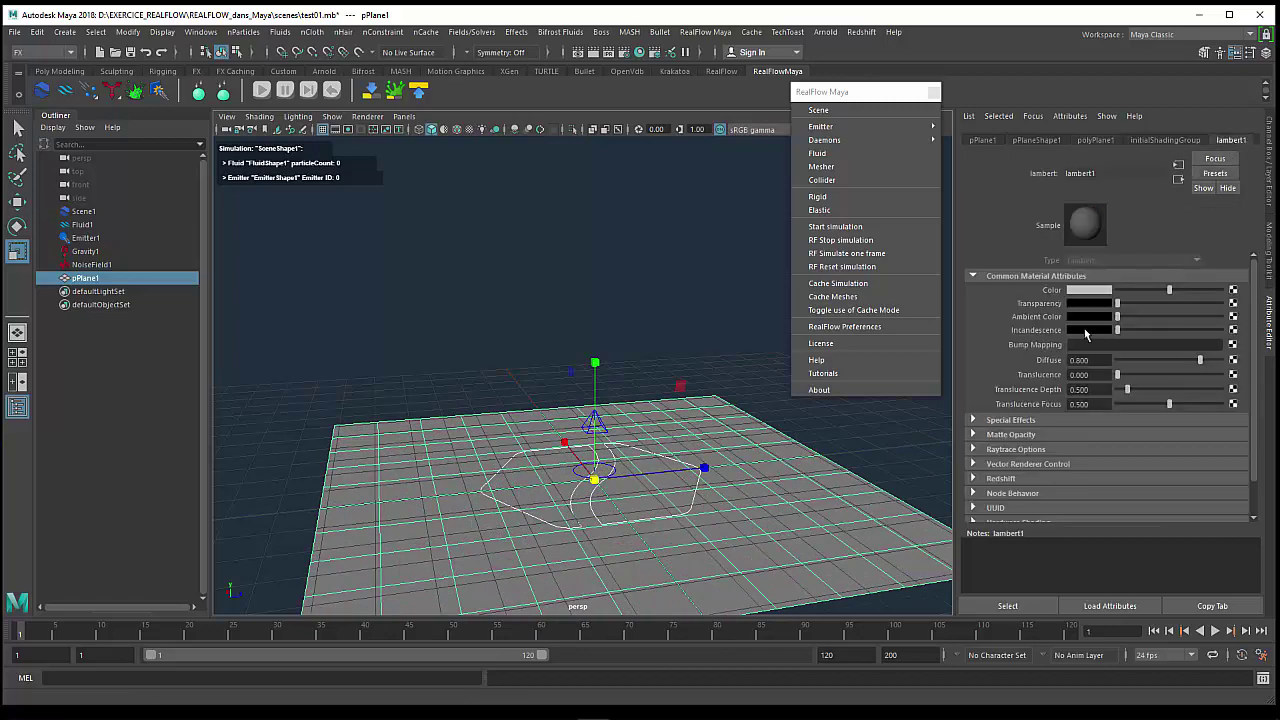
{"action": "right_click", "coordinate": [737, 472]}
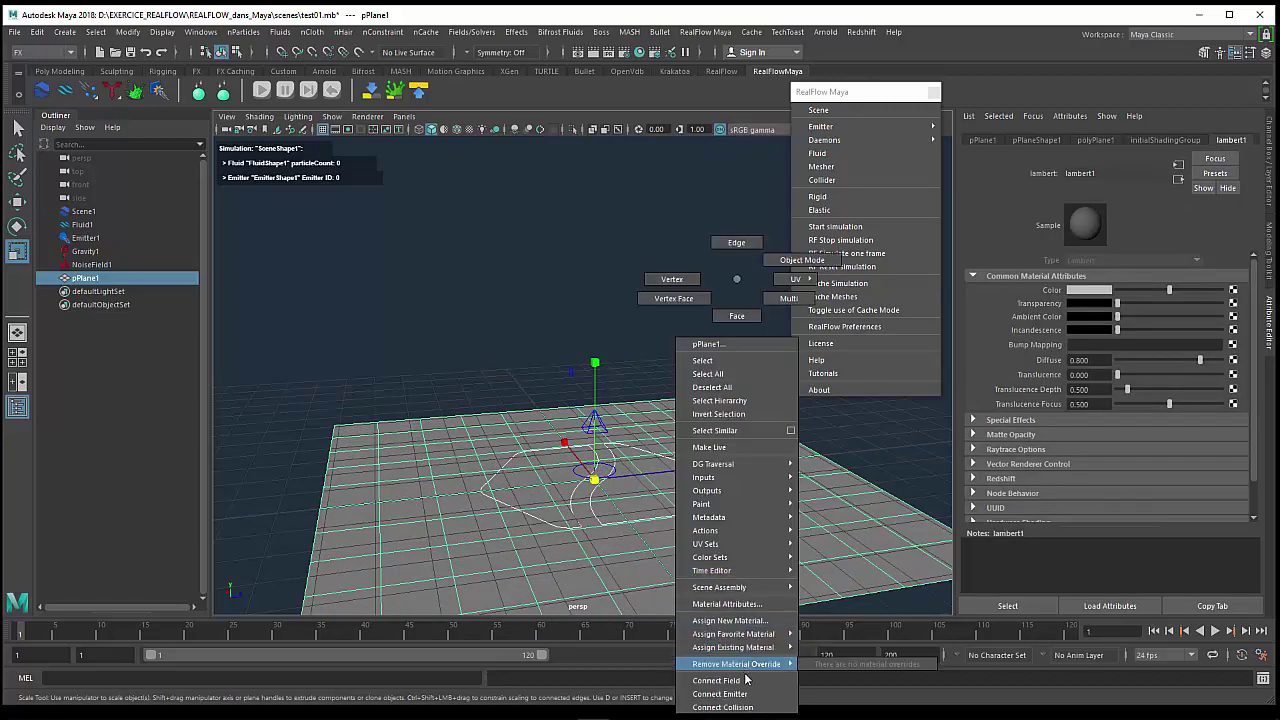
{"action": "left_click", "coordinate": [745, 626]}
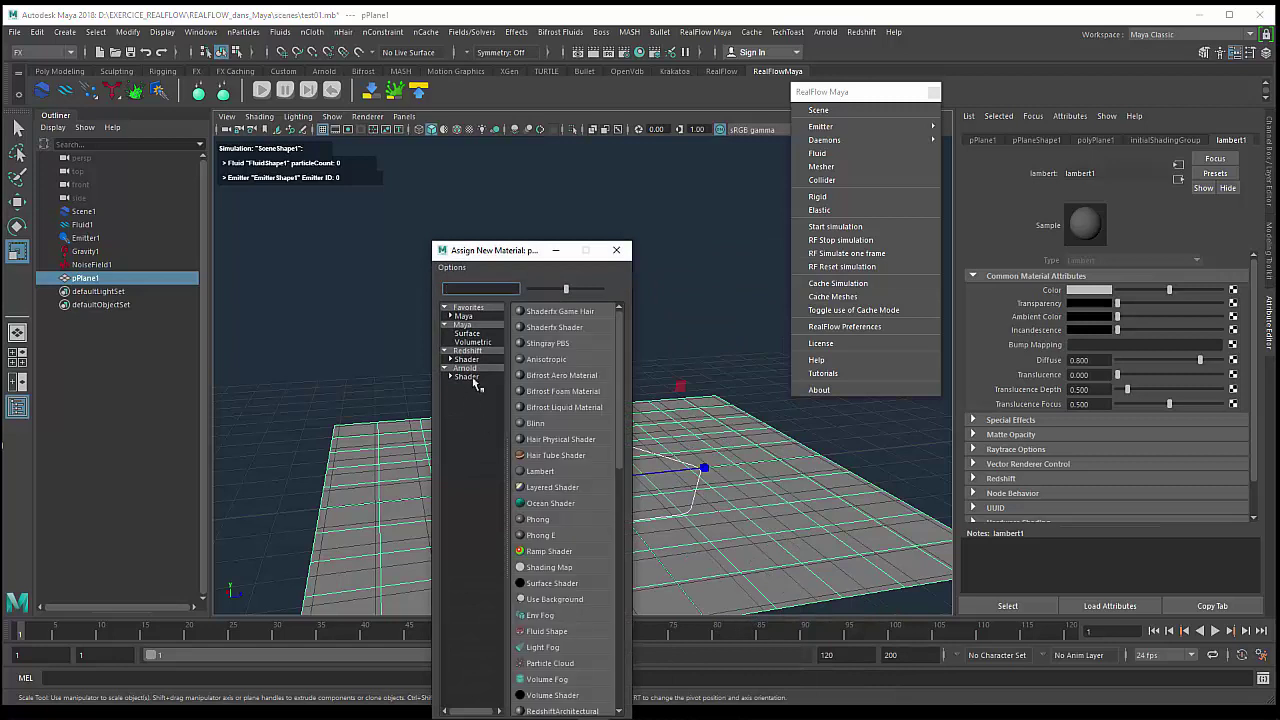
{"action": "left_click", "coordinate": [472, 334]}
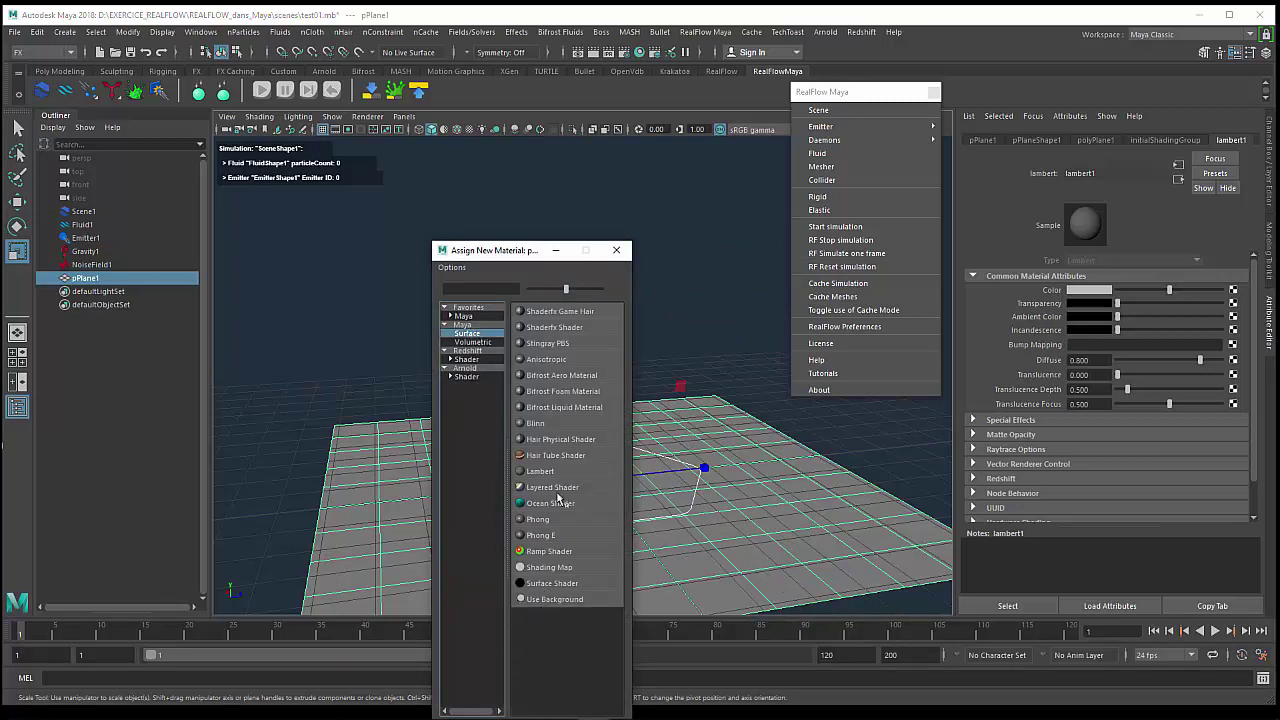
{"action": "left_click", "coordinate": [536, 424]}
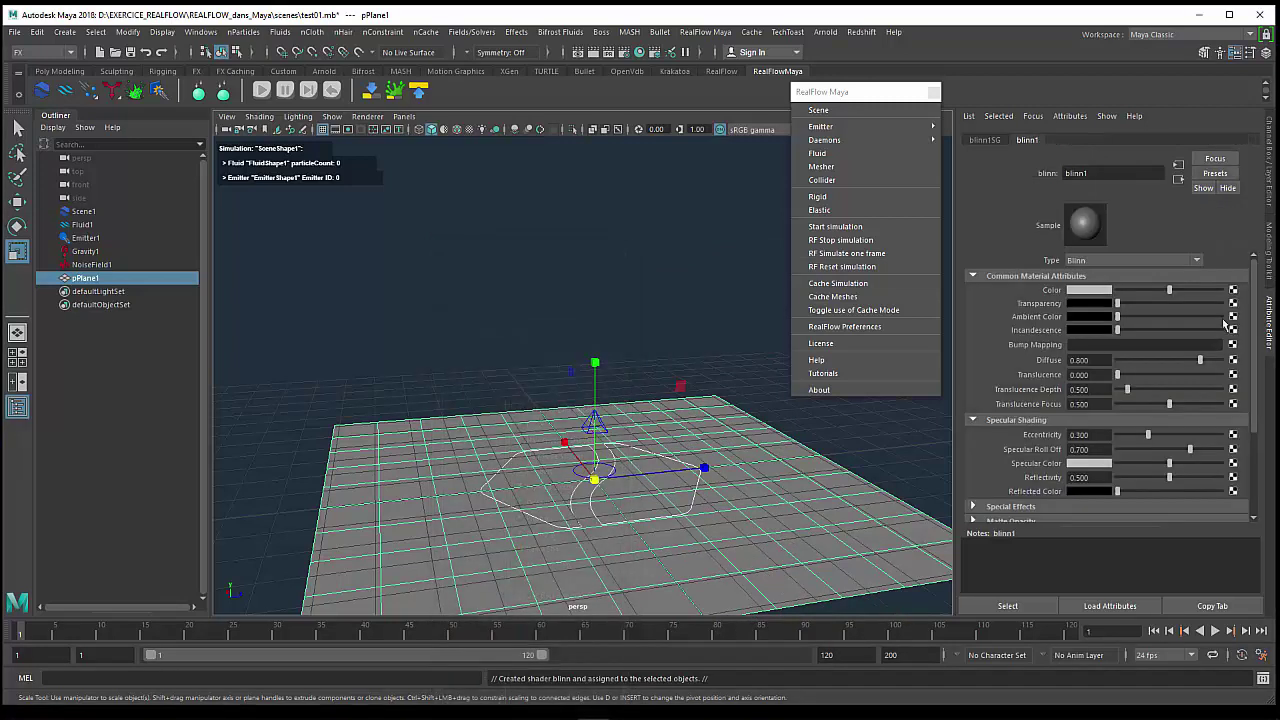
{"action": "left_click_drag", "start_coordinate": [1168, 290], "coordinate": [1134, 290]}
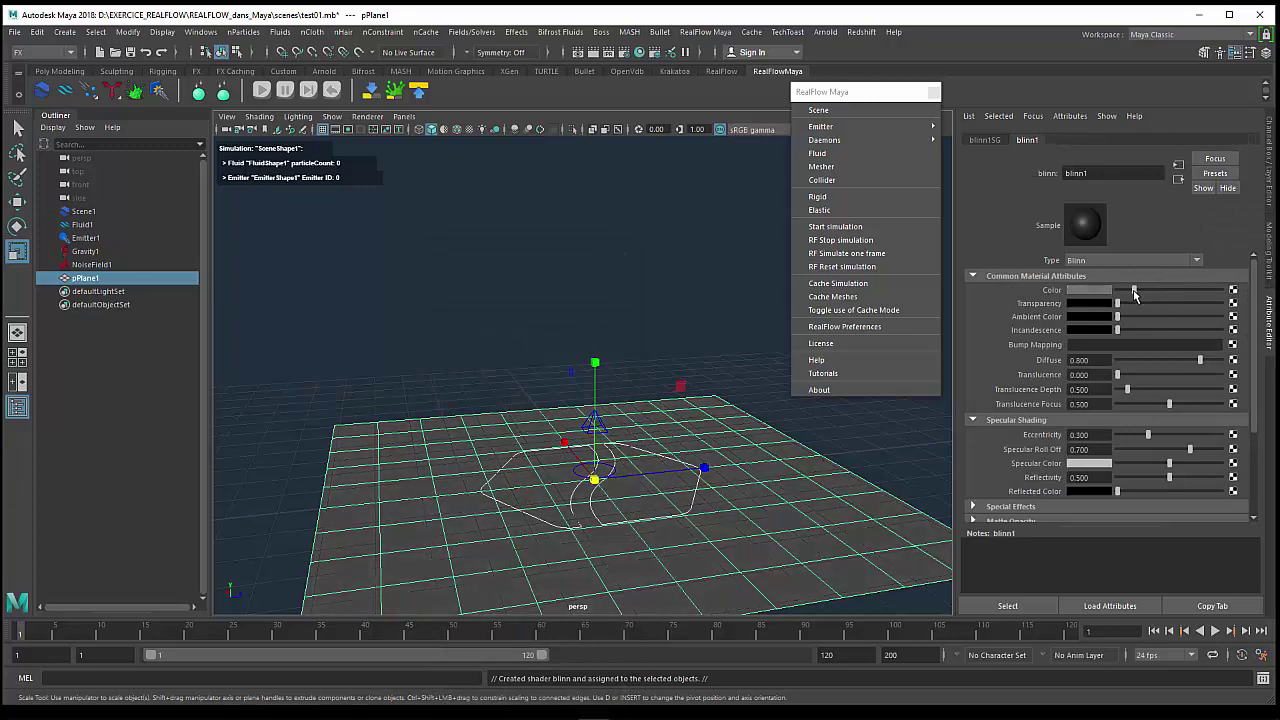
{"action": "middle_click_drag", "start_coordinate": [748, 466], "coordinate": [718, 400], "text": "alt"}
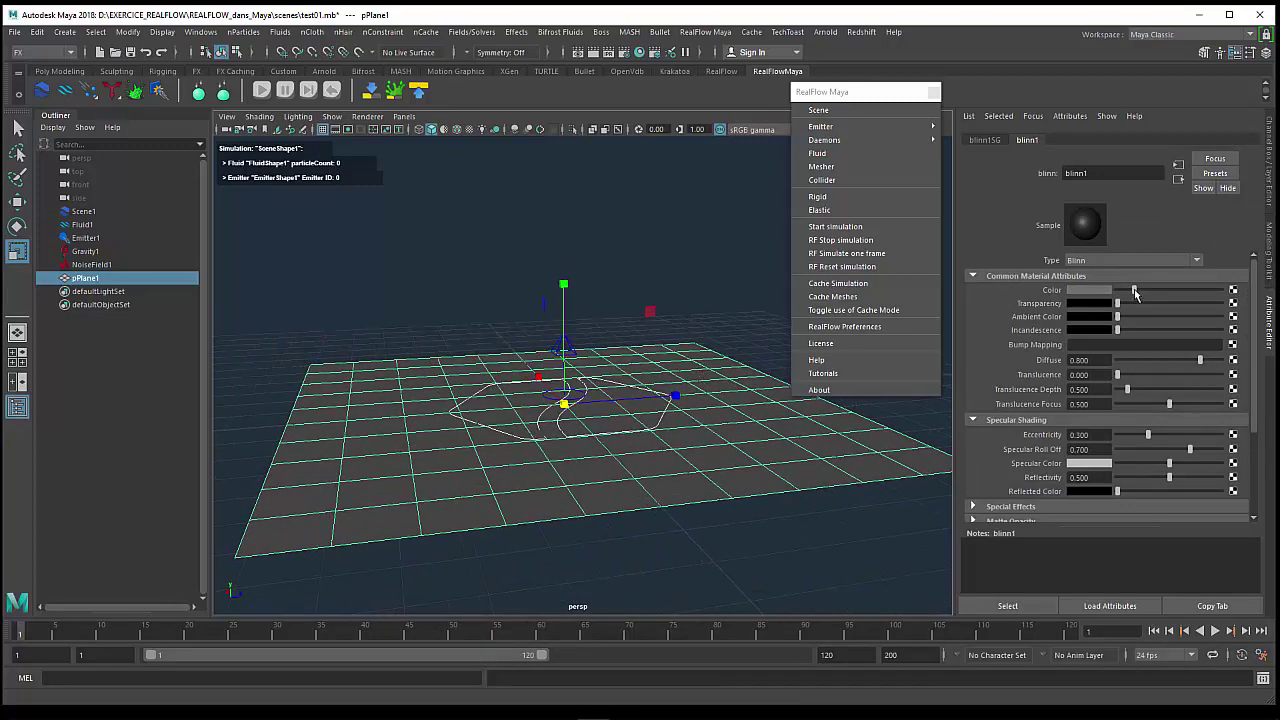
{"action": "left_click_drag", "start_coordinate": [735, 594], "coordinate": [743, 481], "text": "alt"}
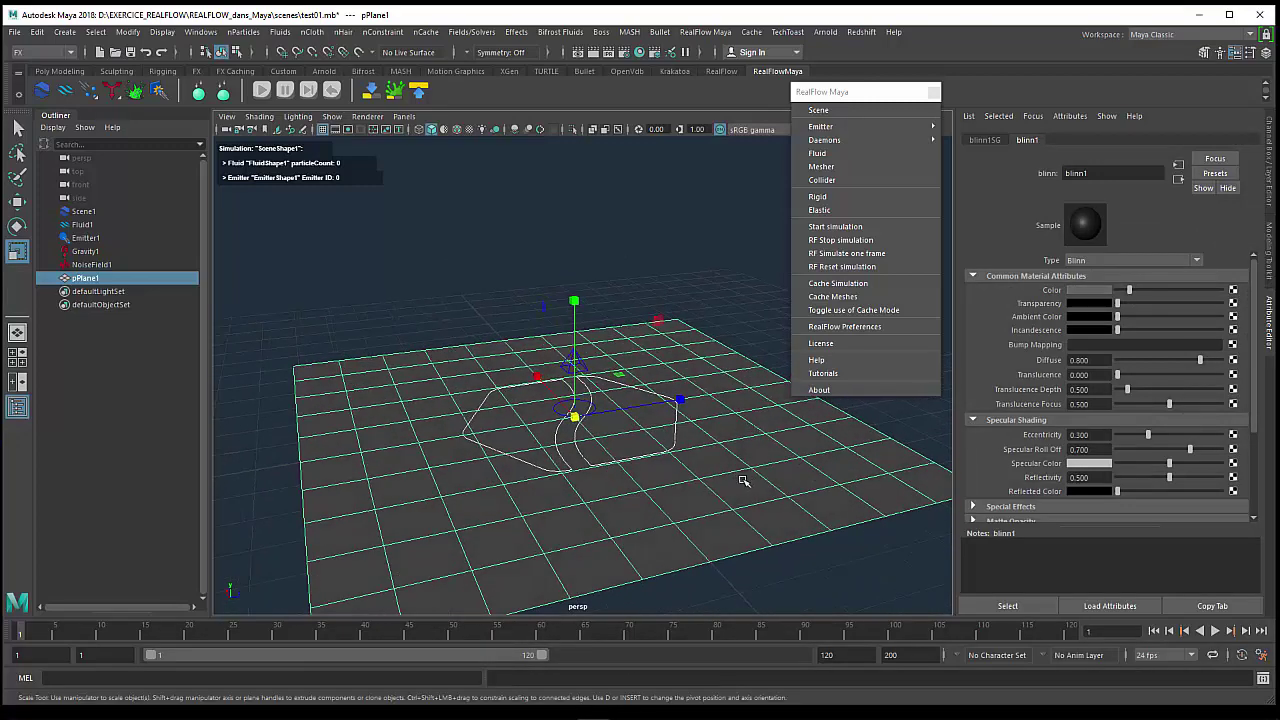
- Move Emitter1 up about 0.47 along Y, then select pPlane1
{"action": "left_click", "coordinate": [74, 239]}
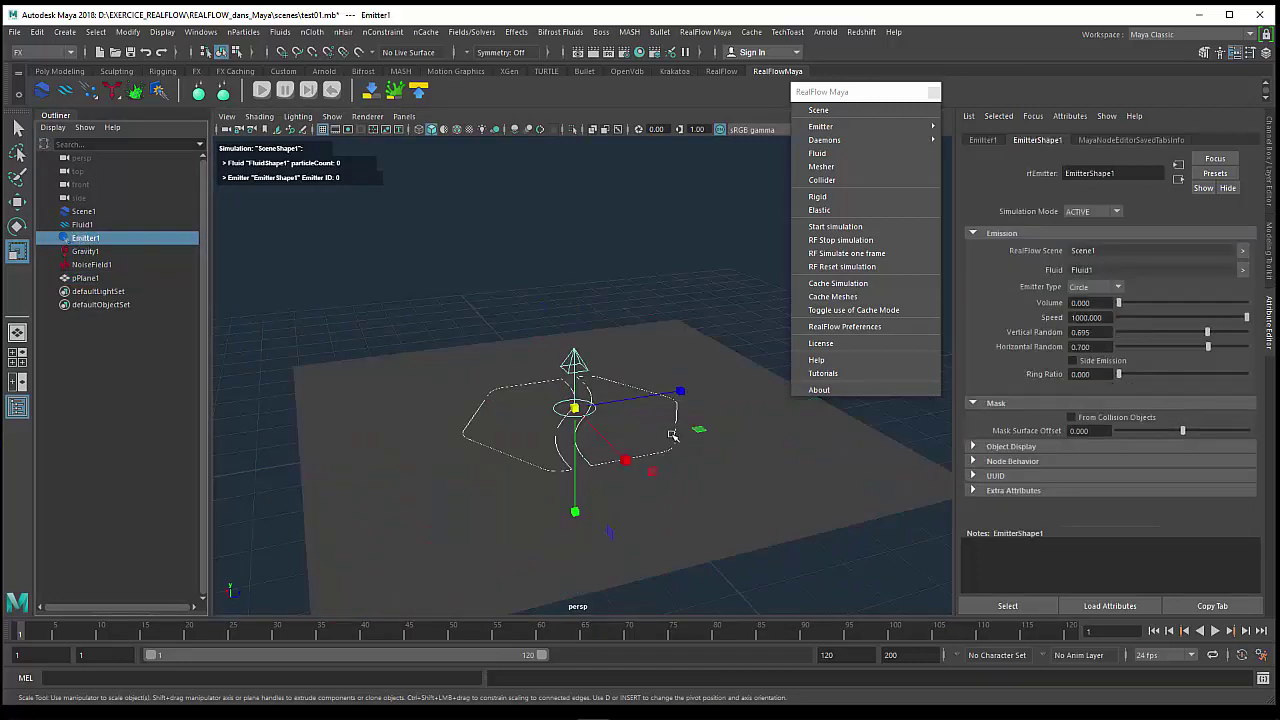
{"action": "key", "text": "w"}
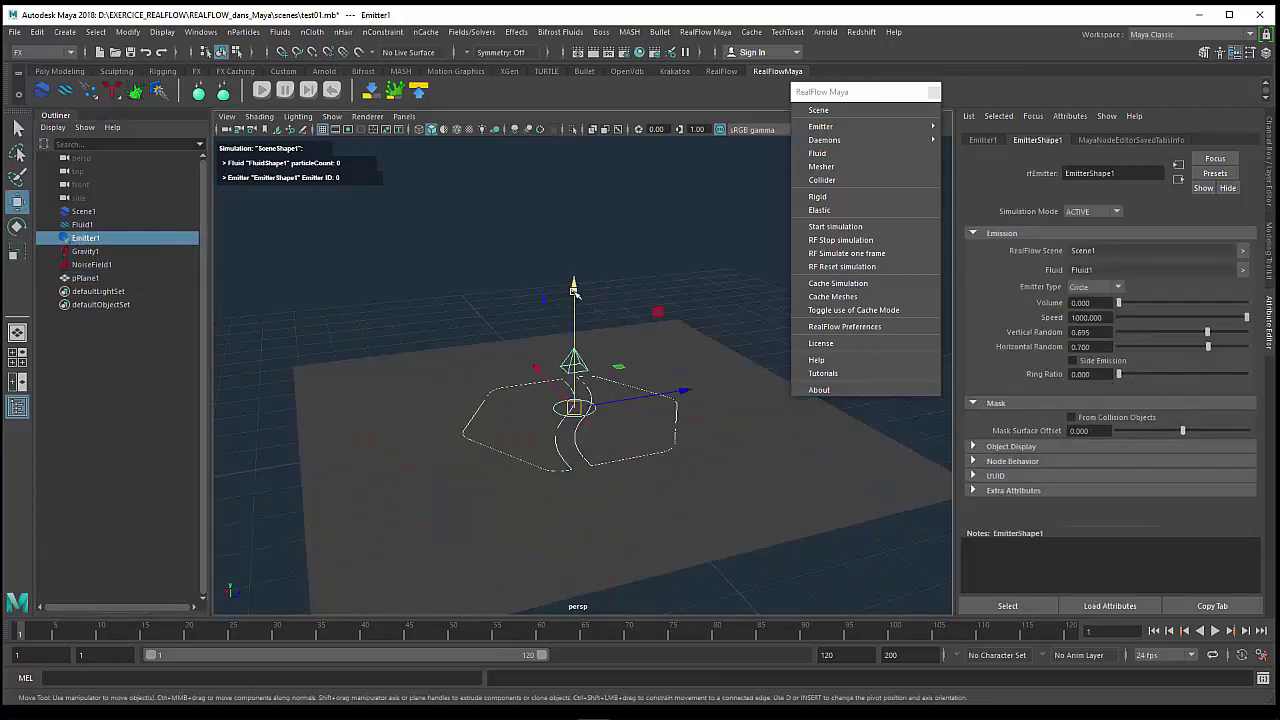
{"action": "left_click_drag", "start_coordinate": [575, 290], "coordinate": [575, 280]}
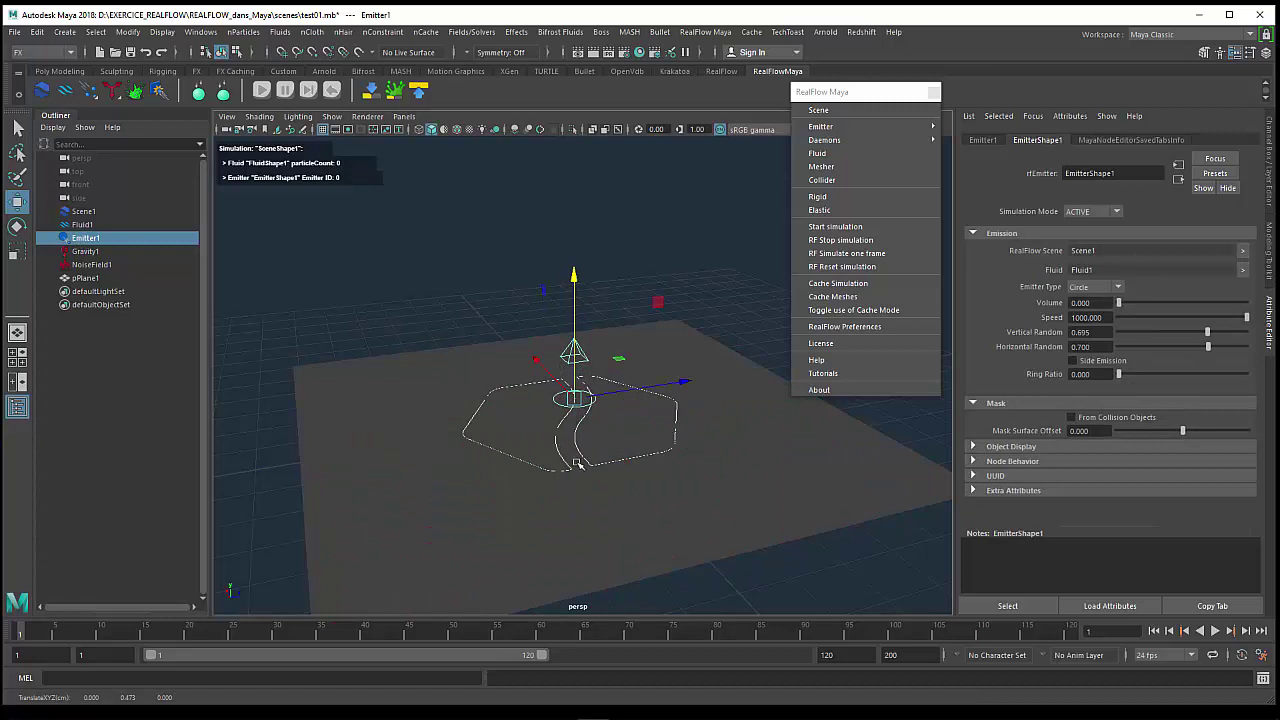
{"action": "left_click", "coordinate": [476, 520]}
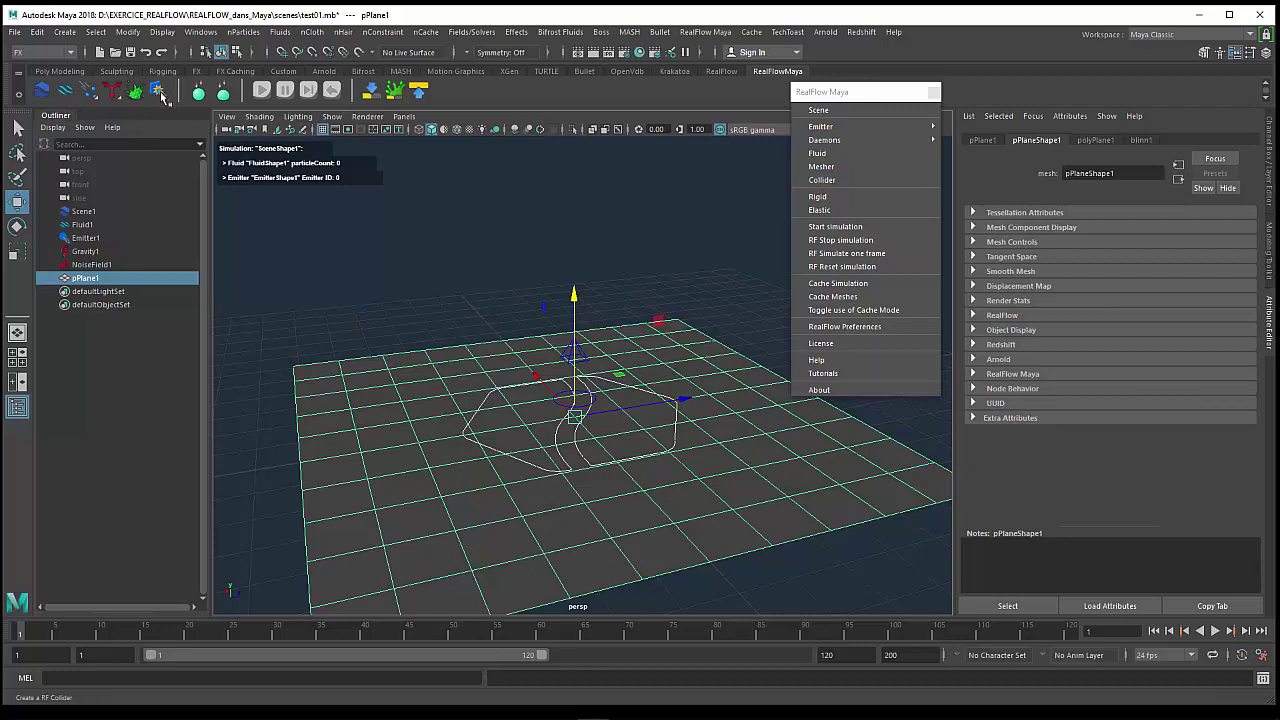
- Make pPlane1 a RealFlow collider and set Collider1's Bounce to 0.1
{"action": "left_click", "coordinate": [866, 182]}
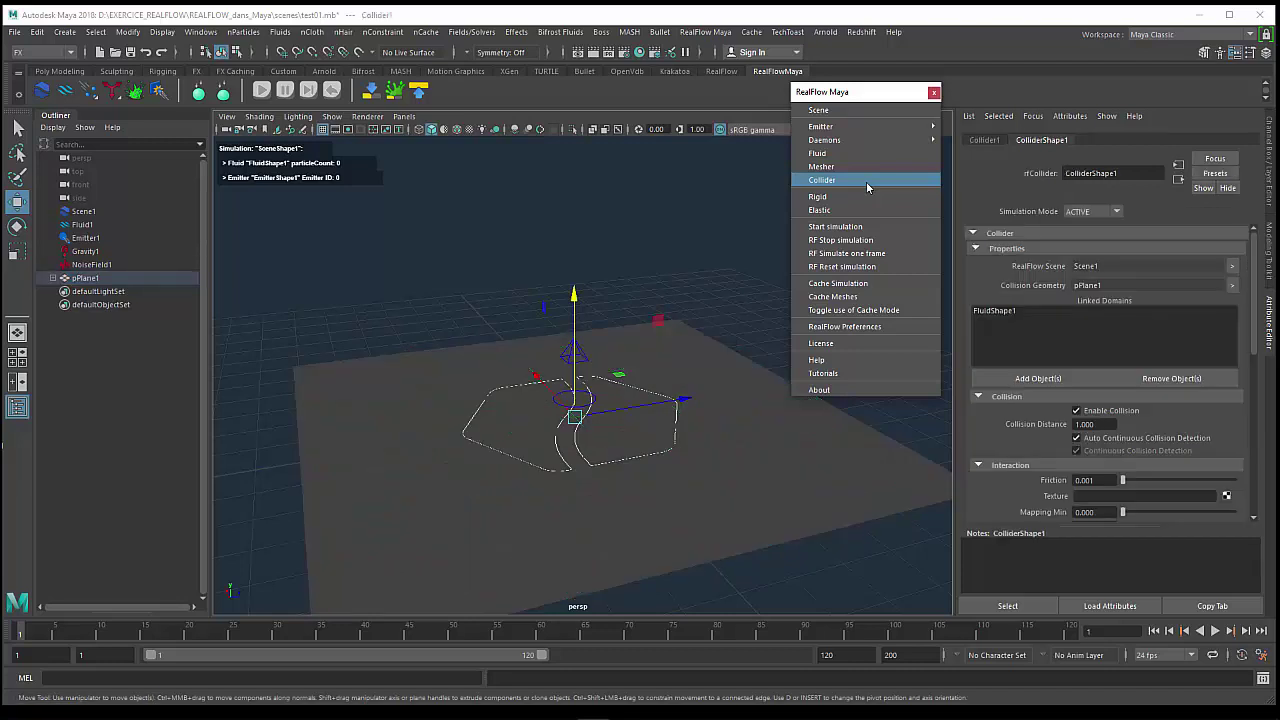
{"action": "left_click", "coordinate": [53, 280]}
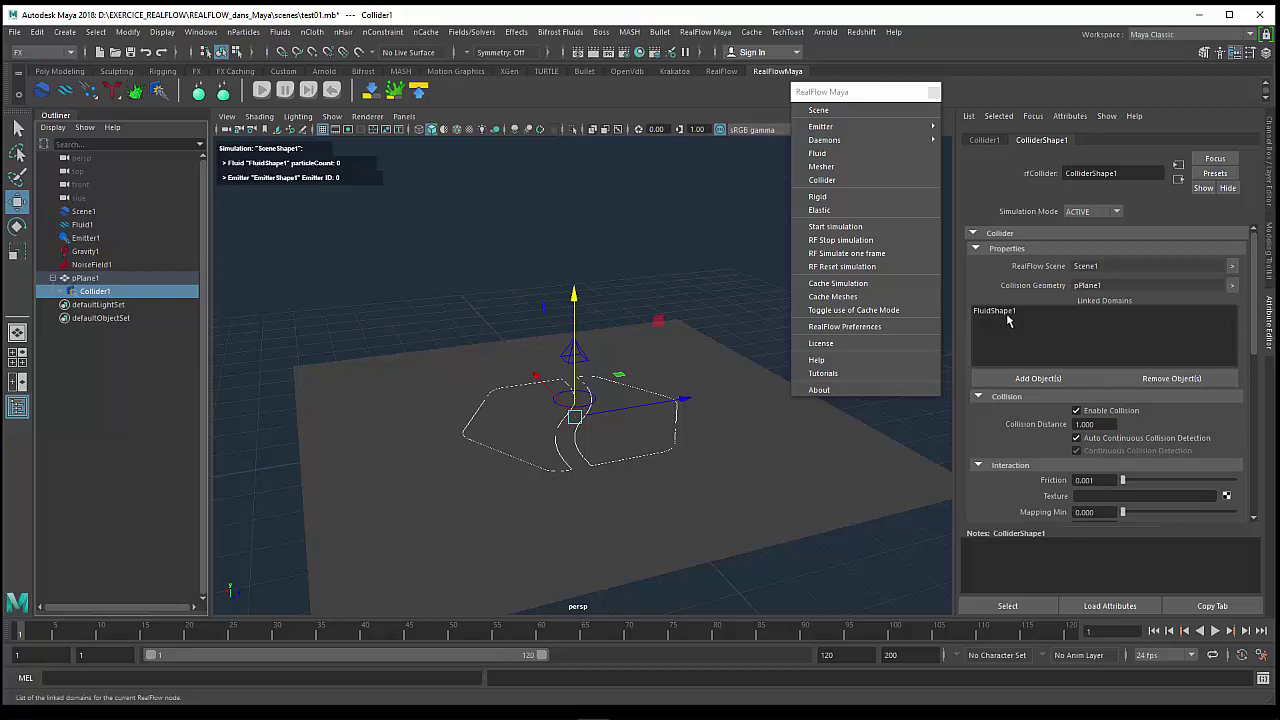
{"action": "scroll", "coordinate": [1045, 390], "scroll_direction": "down", "scroll_amount": 1}
{"action": "scroll", "coordinate": [1052, 422], "scroll_direction": "down", "scroll_amount": 2}
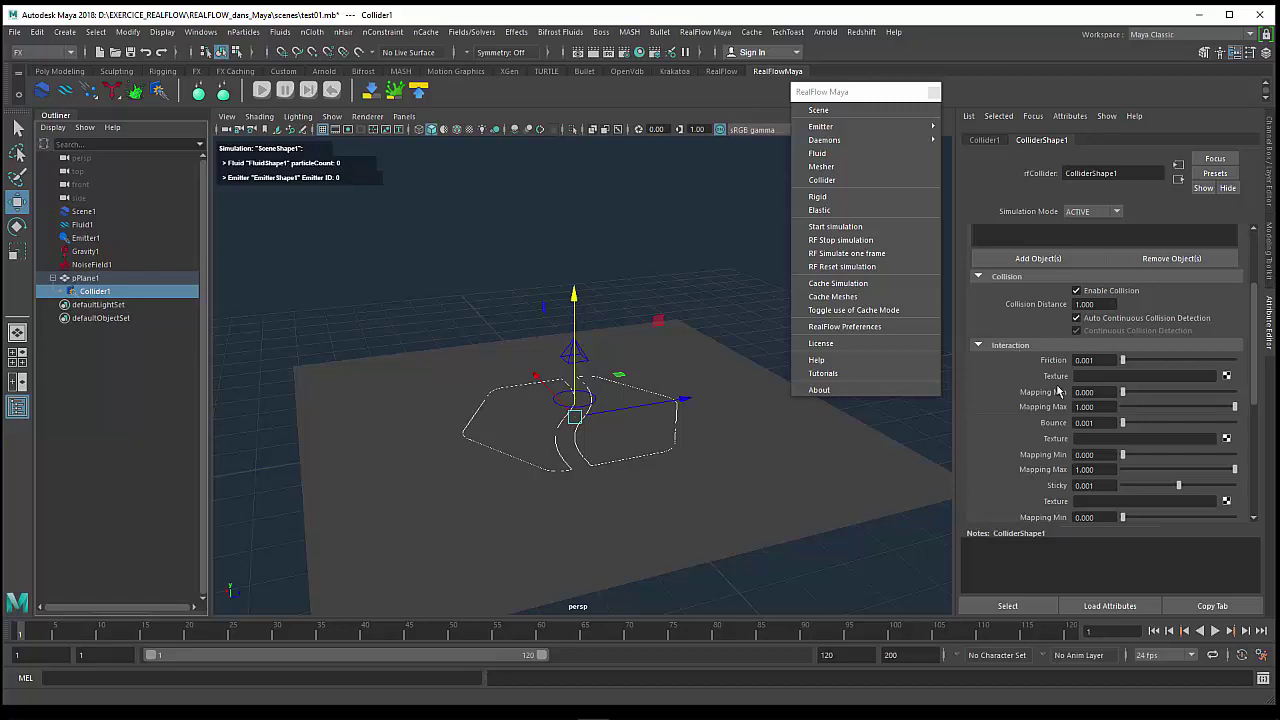
{"action": "left_click", "coordinate": [1103, 424]}
{"action": "scroll", "coordinate": [1043, 430], "scroll_direction": "down", "scroll_amount": 2}
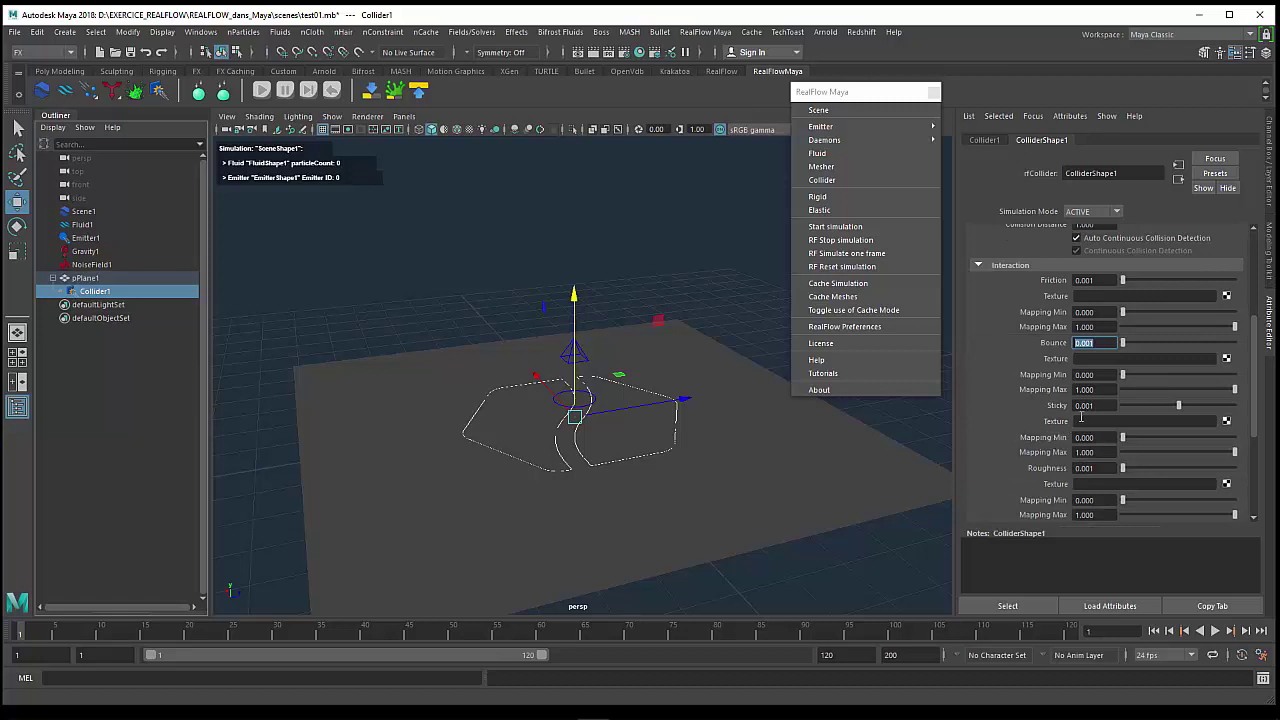
{"action": "scroll", "coordinate": [1080, 417], "scroll_direction": "up", "scroll_amount": 1}
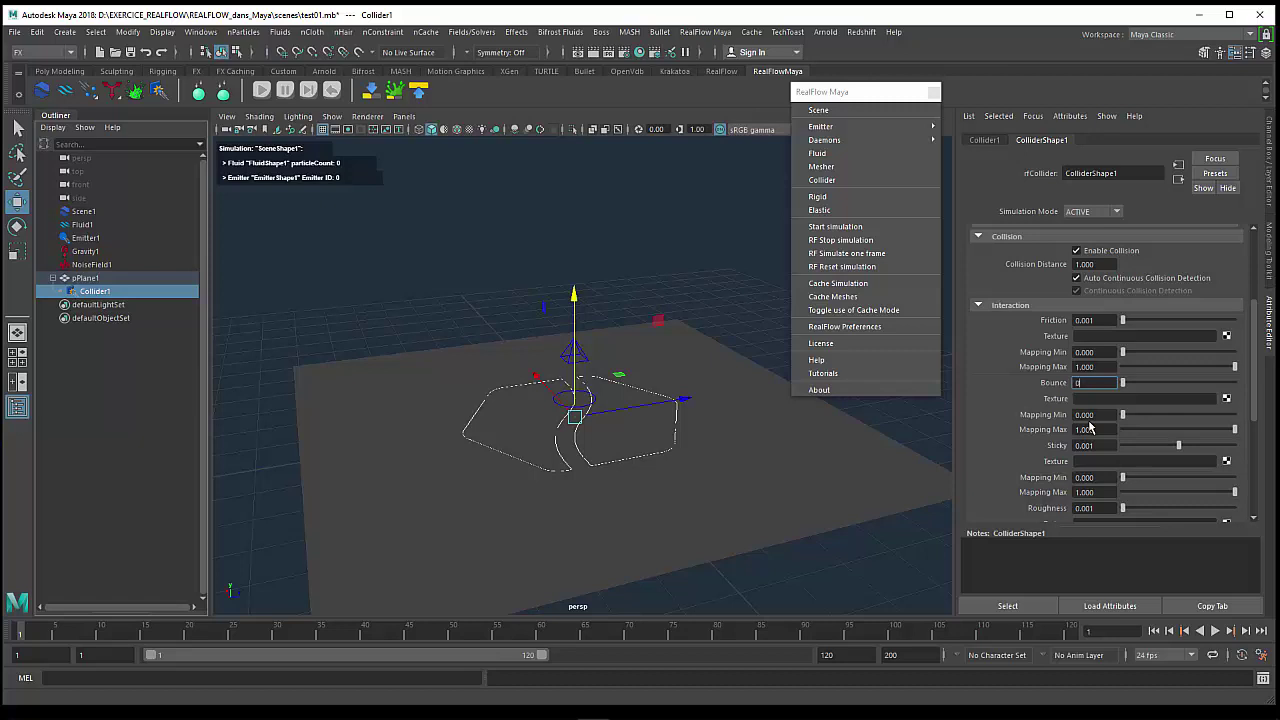
{"action": "type", "text": ".1"}
{"action": "key", "text": "Return"}
- Run the fountain simulation onto the collider and stop it around frame 95
{"action": "left_click", "coordinate": [262, 91]}
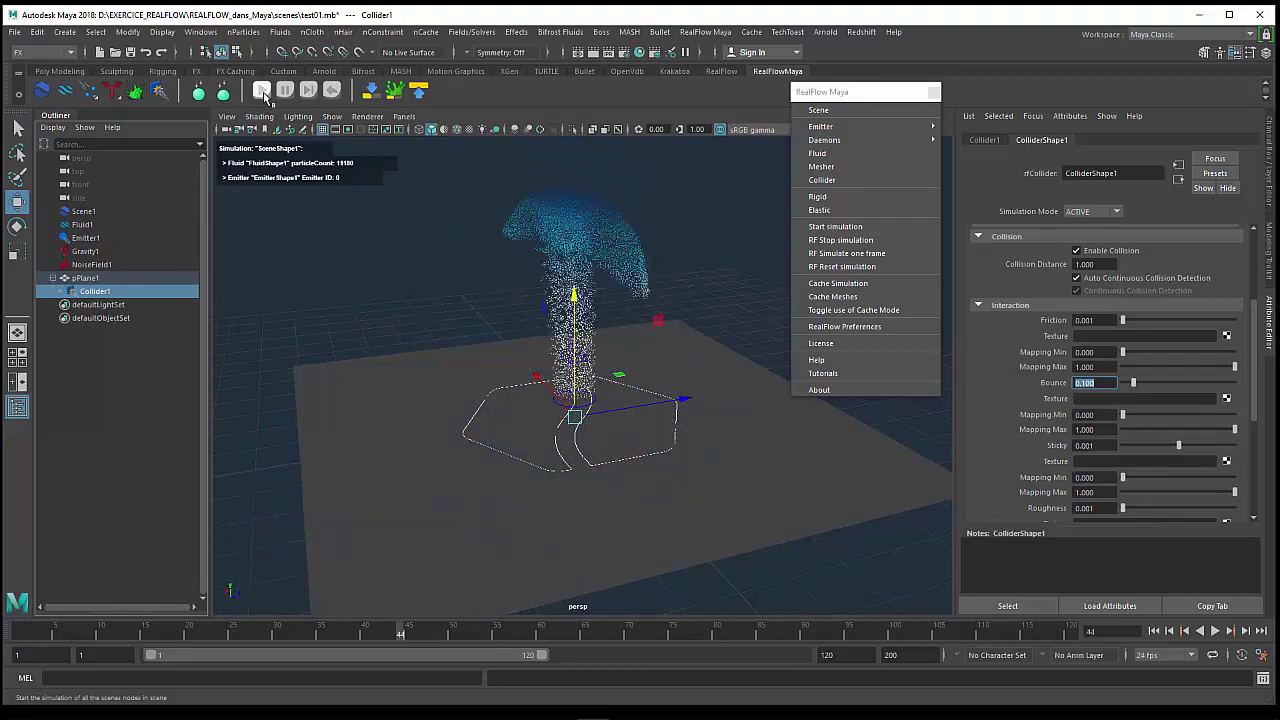
{"action": "left_click", "coordinate": [264, 94]}
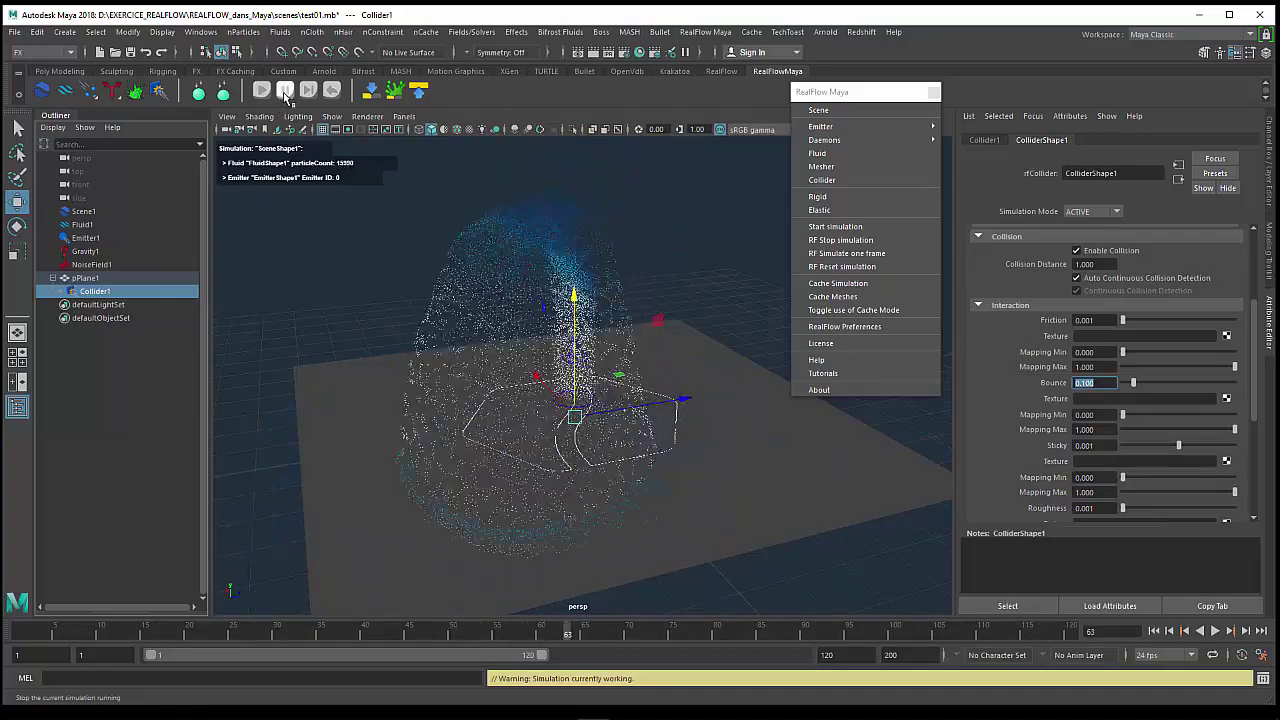
{"action": "left_click", "coordinate": [285, 94]}
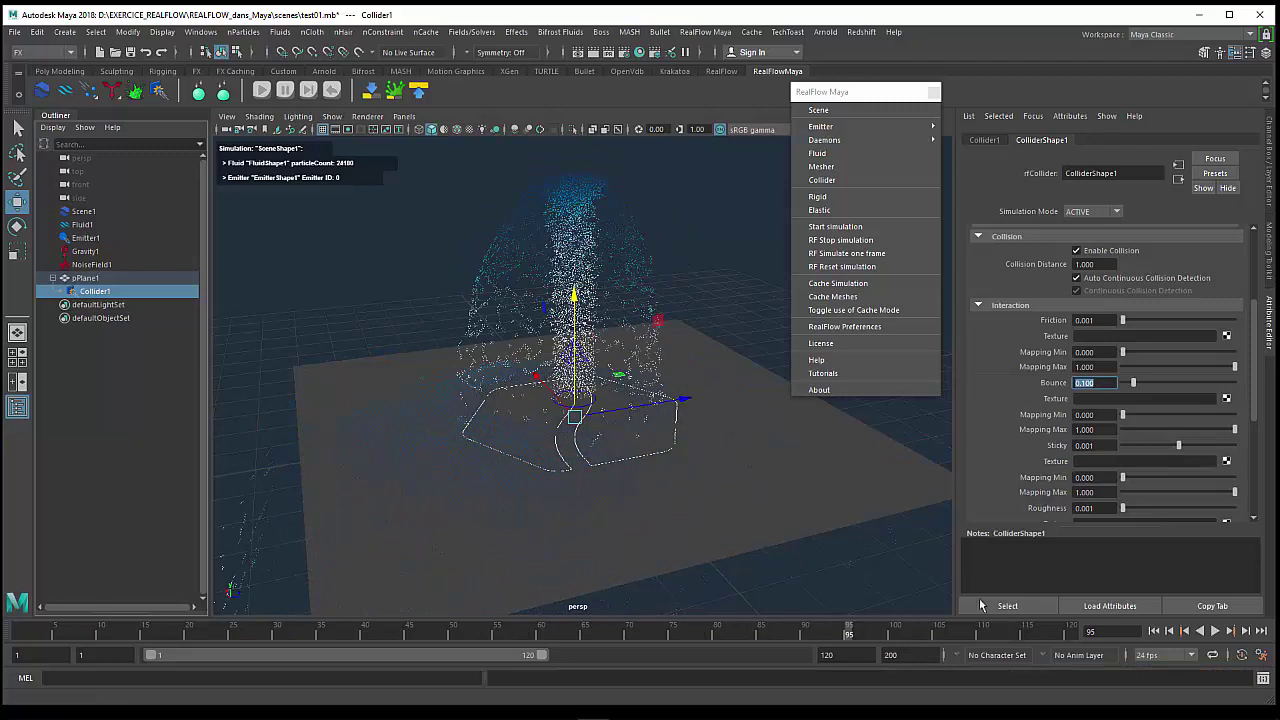
- Extend the playback end to frame 500 and reset the simulation to frame 1
{"action": "left_click", "coordinate": [840, 655]}
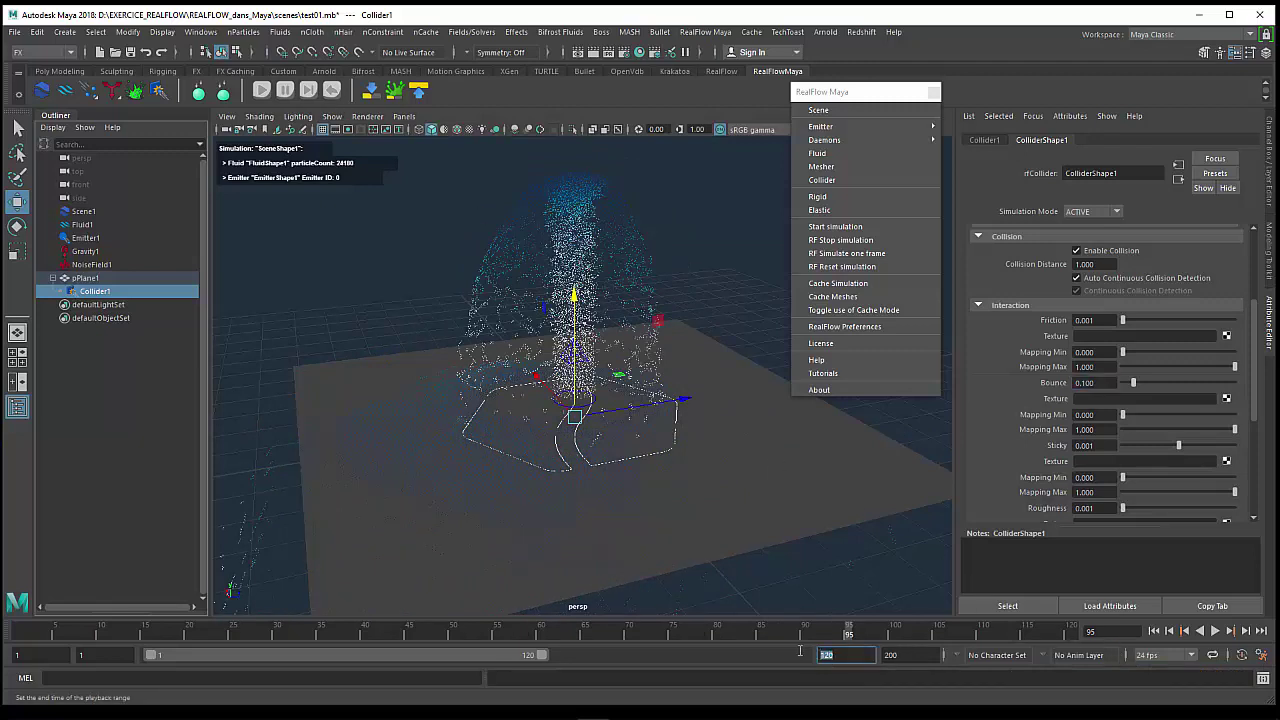
{"action": "type", "text": "500"}
{"action": "key", "text": "Return"}
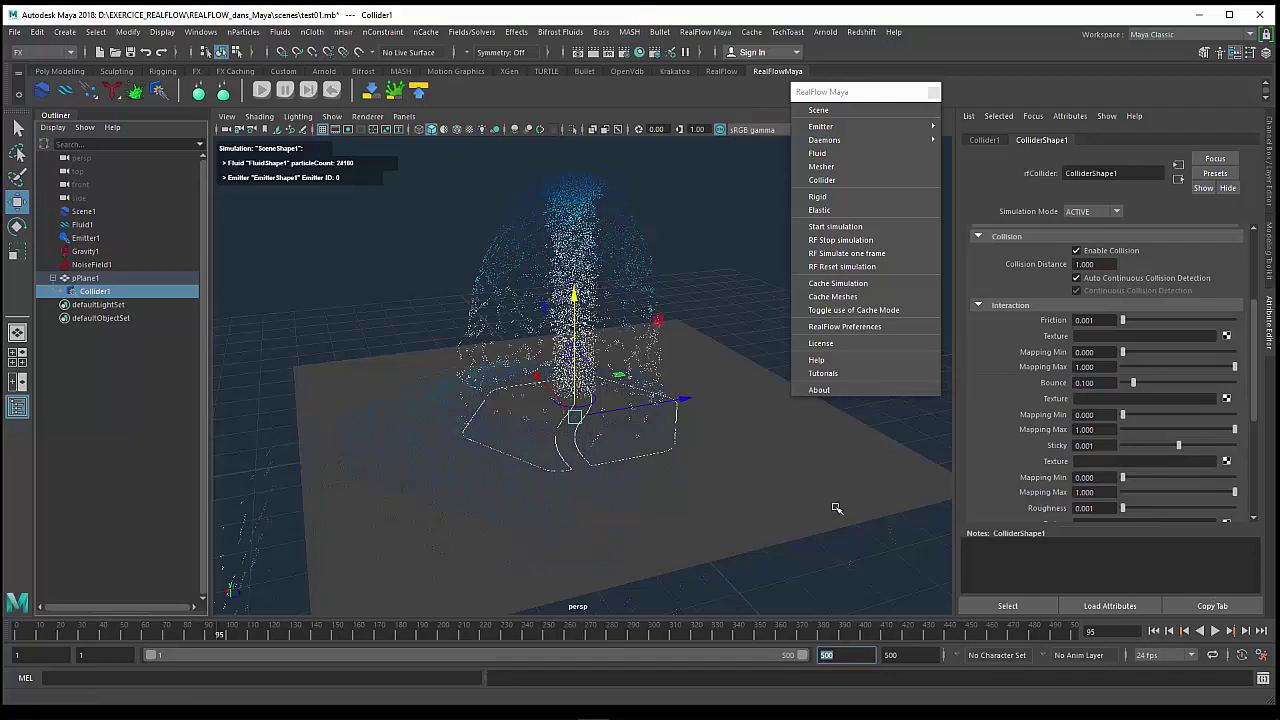
{"action": "left_click", "coordinate": [332, 90]}
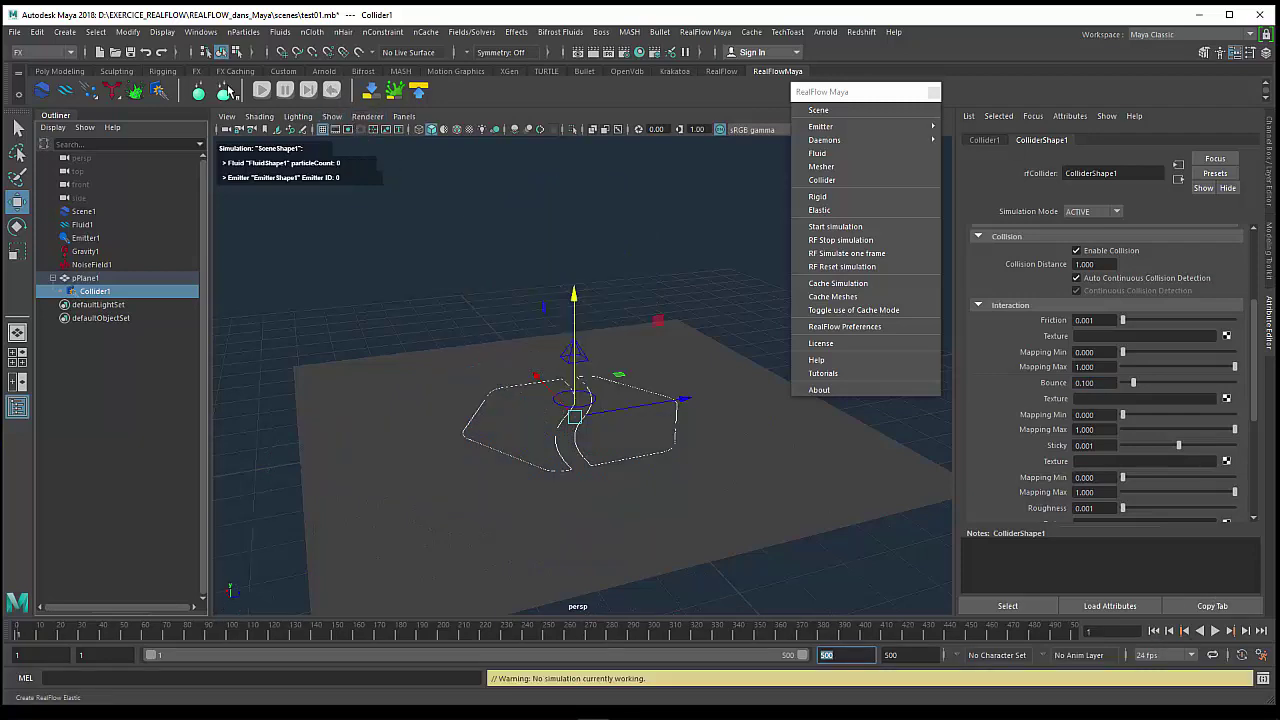
{"action": "left_click", "coordinate": [262, 92]}
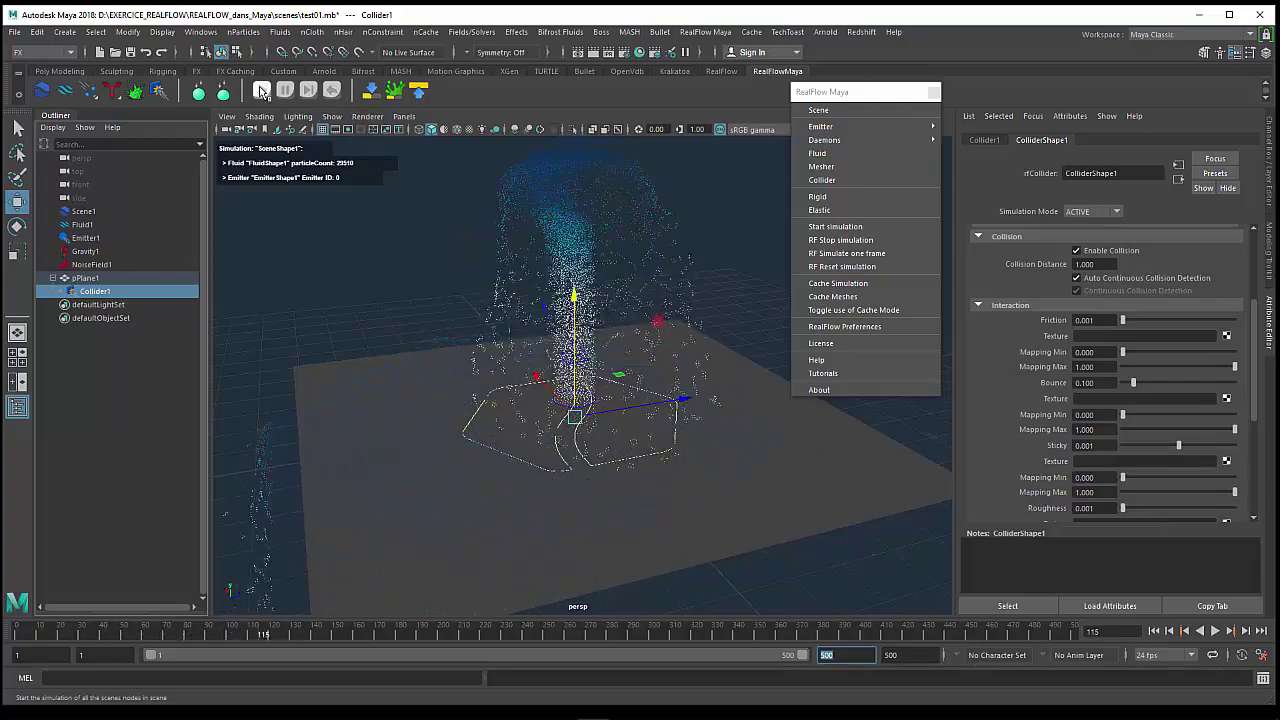
{"action": "left_click", "coordinate": [262, 92]}
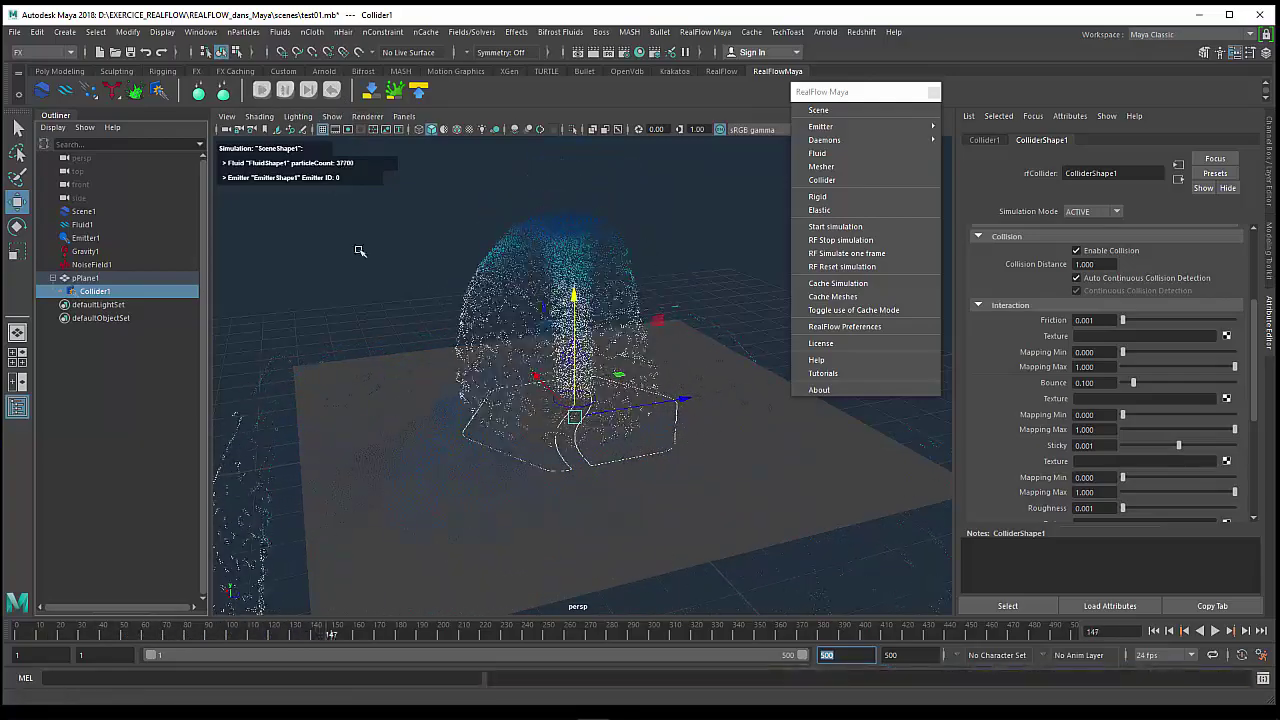
{"action": "mouse_move", "coordinate": [456, 456]}
{"action": "left_mouse_down", "text": "alt"}
{"action": "mouse_move", "coordinate": [537, 429]}
{"action": "mouse_move", "coordinate": [531, 457]}
{"action": "mouse_move", "coordinate": [446, 458]}
{"action": "mouse_move", "coordinate": [443, 486]}
{"action": "mouse_move", "coordinate": [457, 477]}
{"action": "mouse_move", "coordinate": [583, 511]}
{"action": "mouse_move", "coordinate": [563, 517]}
{"action": "mouse_move", "coordinate": [553, 466]}
{"action": "mouse_move", "coordinate": [611, 466]}
{"action": "mouse_move", "coordinate": [491, 491]}
{"action": "mouse_move", "coordinate": [385, 492]}
{"action": "mouse_move", "coordinate": [421, 444]}
{"action": "left_mouse_up", "text": "alt"}
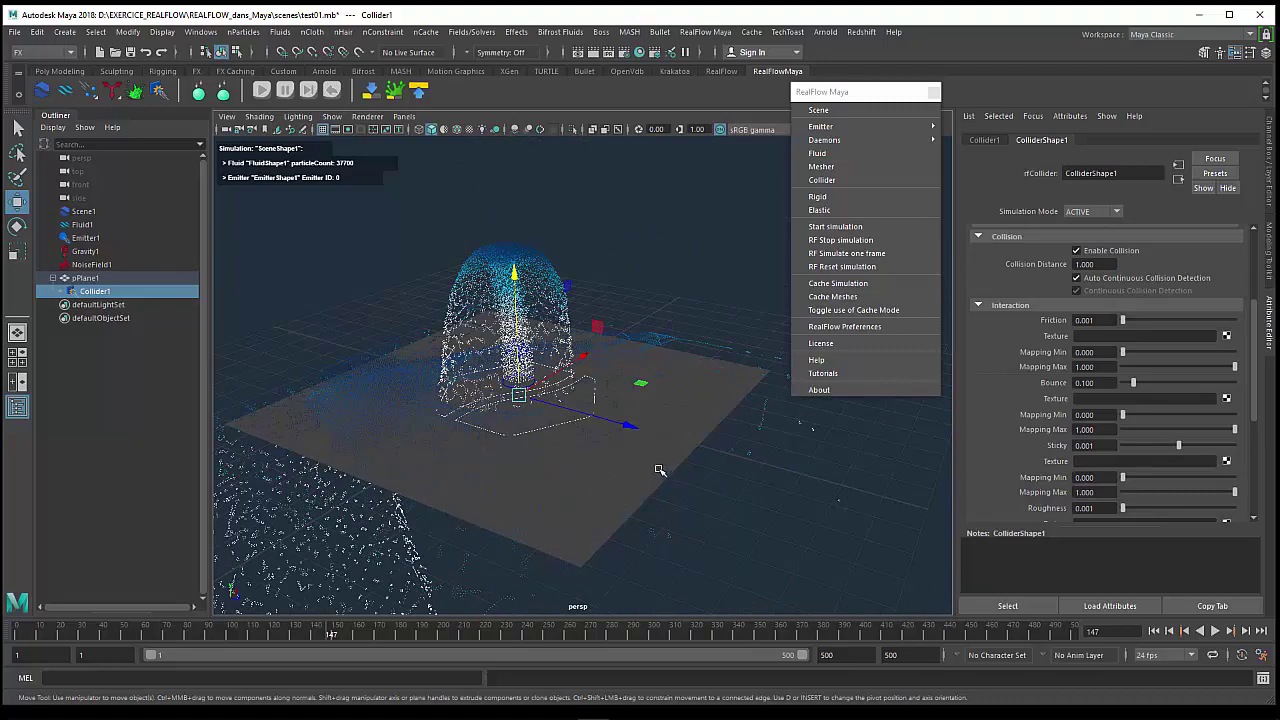
{"action": "left_click_drag", "start_coordinate": [588, 468], "coordinate": [686, 449], "text": "alt"}
{"action": "right_click_drag", "start_coordinate": [686, 449], "coordinate": [571, 600], "text": "alt"}
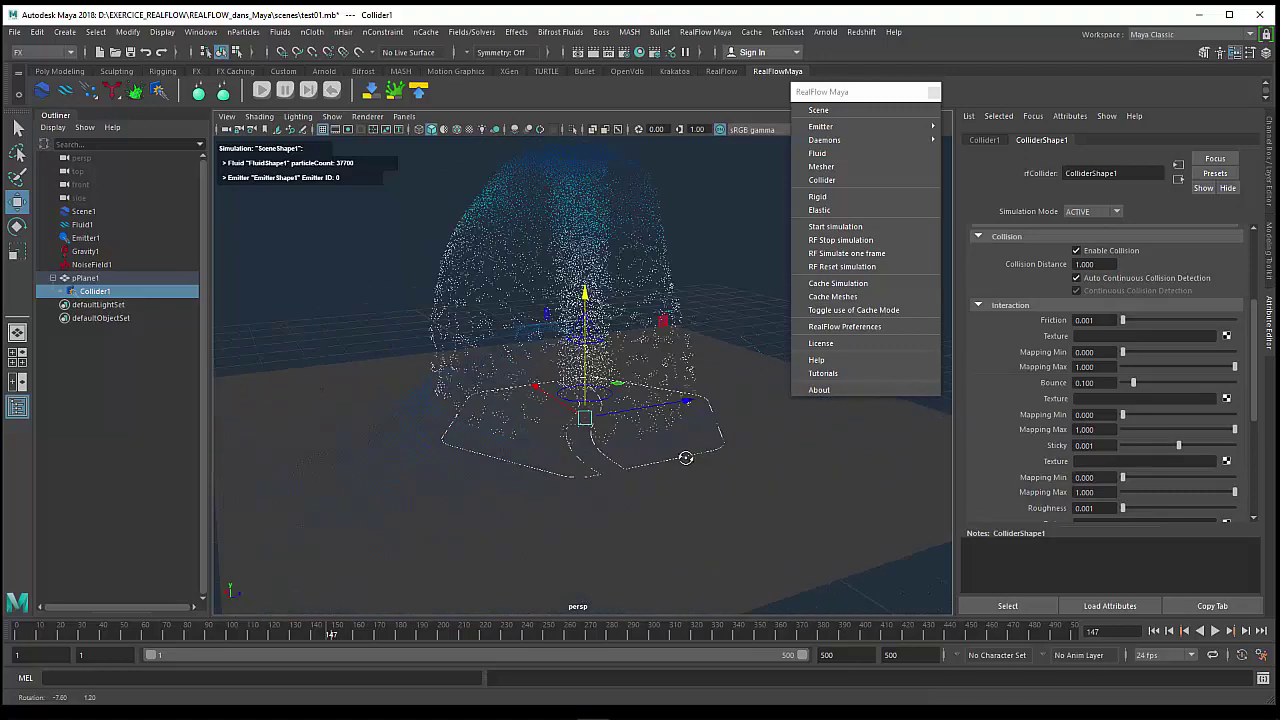
{"action": "left_click_drag", "start_coordinate": [571, 600], "coordinate": [524, 551], "text": "alt"}
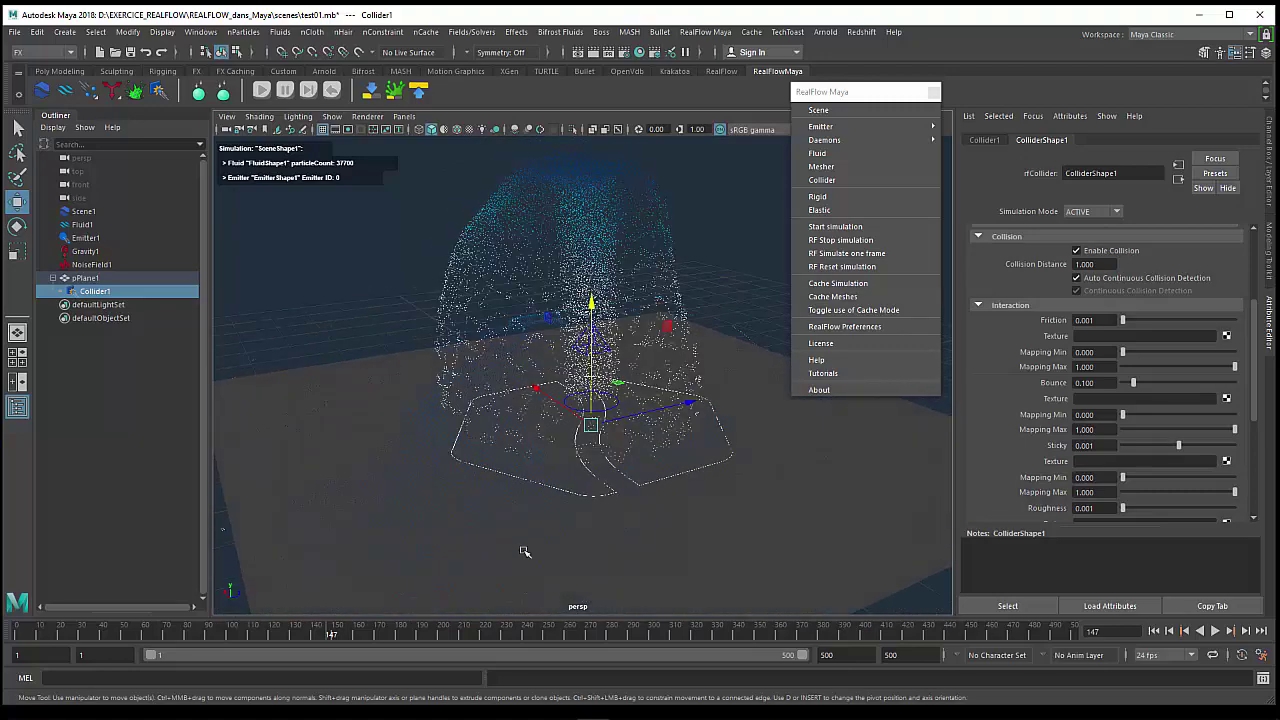
- Move Fluid1's dark blue colour-ramp stop to about 0.19, then select Collider1
{"action": "left_click", "coordinate": [84, 225]}
{"action": "scroll", "coordinate": [1130, 452], "scroll_direction": "down", "scroll_amount": 5}
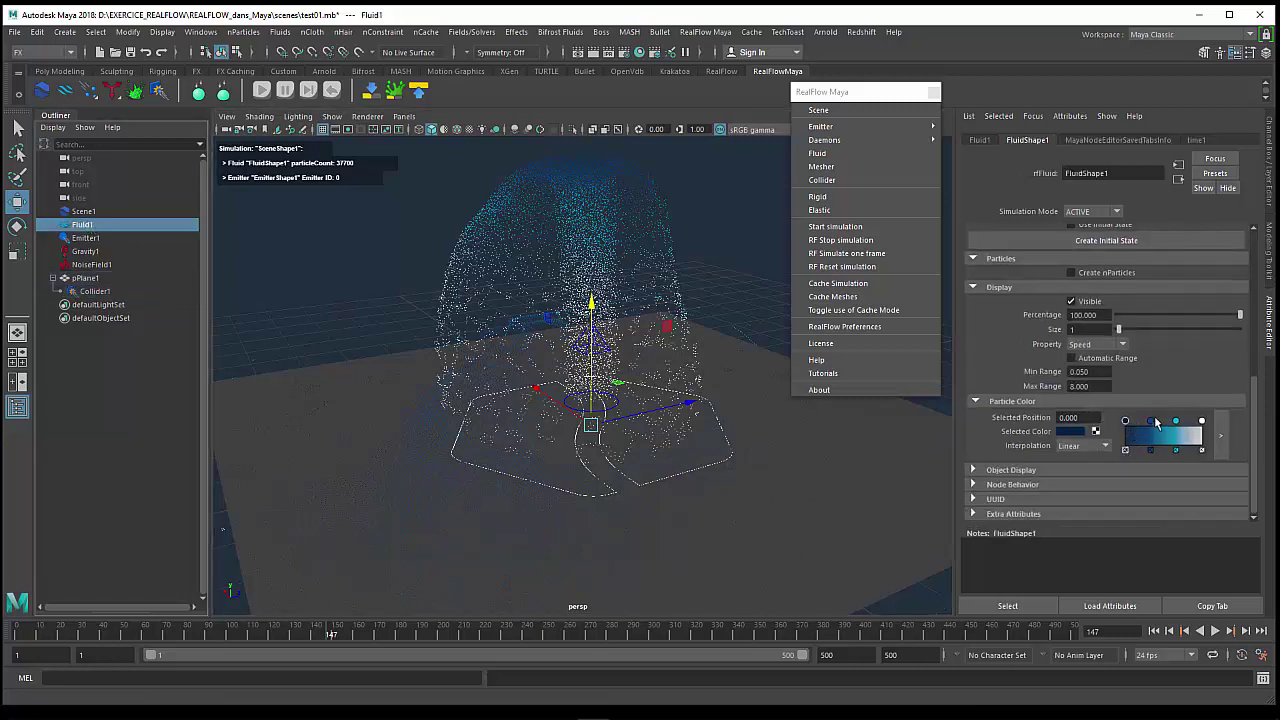
{"action": "mouse_move", "coordinate": [1153, 421]}
{"action": "left_mouse_down"}
{"action": "mouse_move", "coordinate": [1142, 422]}
{"action": "mouse_move", "coordinate": [1155, 427]}
{"action": "left_mouse_up"}
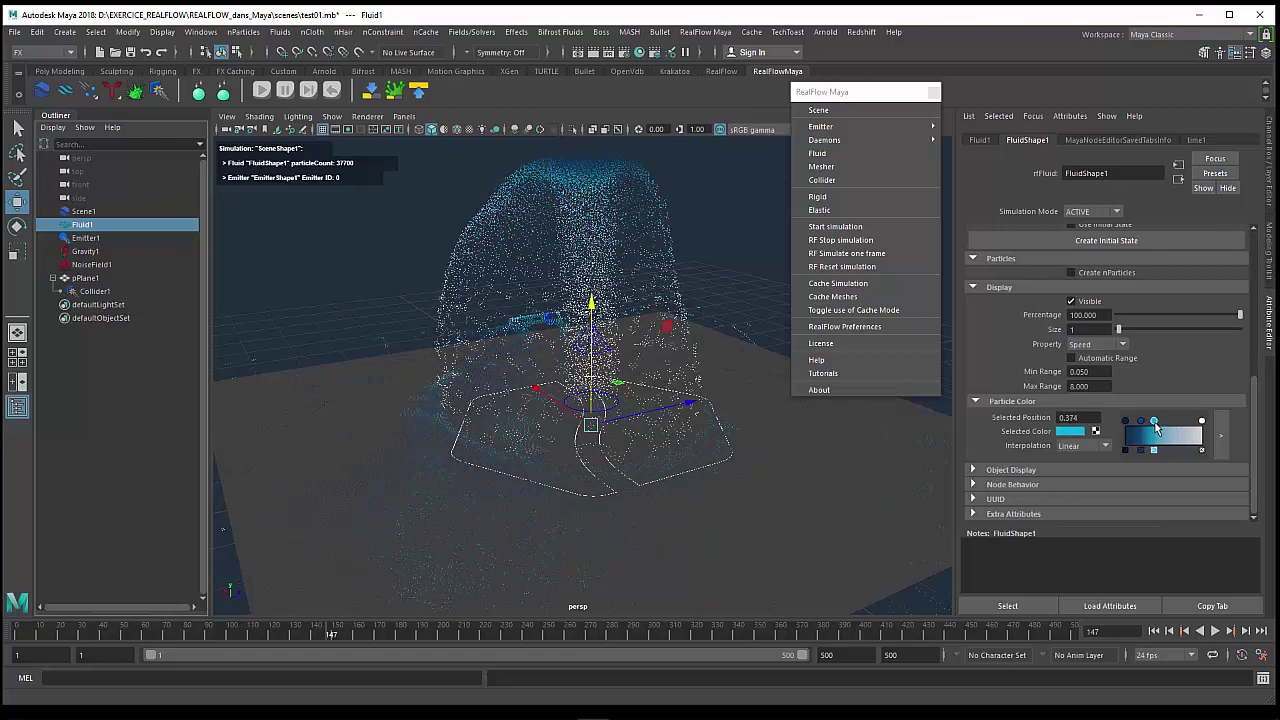
{"action": "left_click", "coordinate": [1142, 422]}
{"action": "mouse_move", "coordinate": [500, 437]}
{"action": "left_mouse_down", "text": "alt"}
{"action": "mouse_move", "coordinate": [509, 449]}
{"action": "mouse_move", "coordinate": [491, 463]}
{"action": "mouse_move", "coordinate": [543, 449]}
{"action": "left_mouse_up", "text": "alt"}
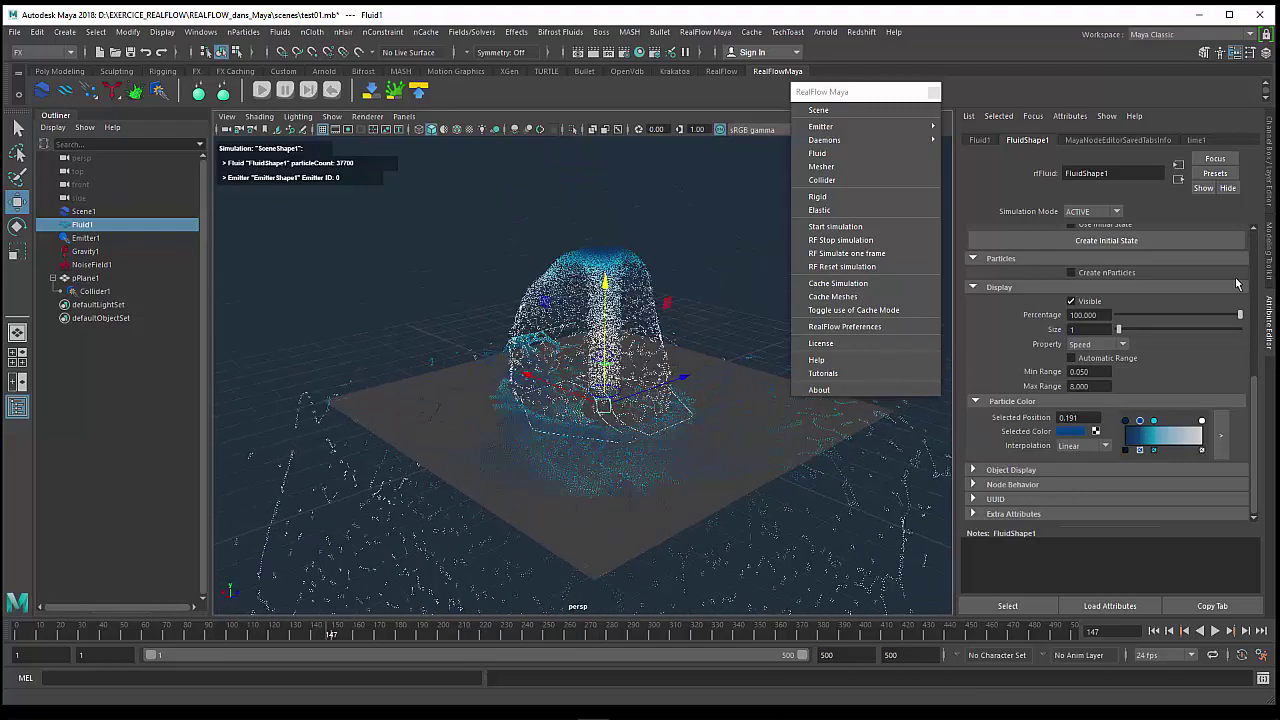
{"action": "left_click", "coordinate": [94, 291]}
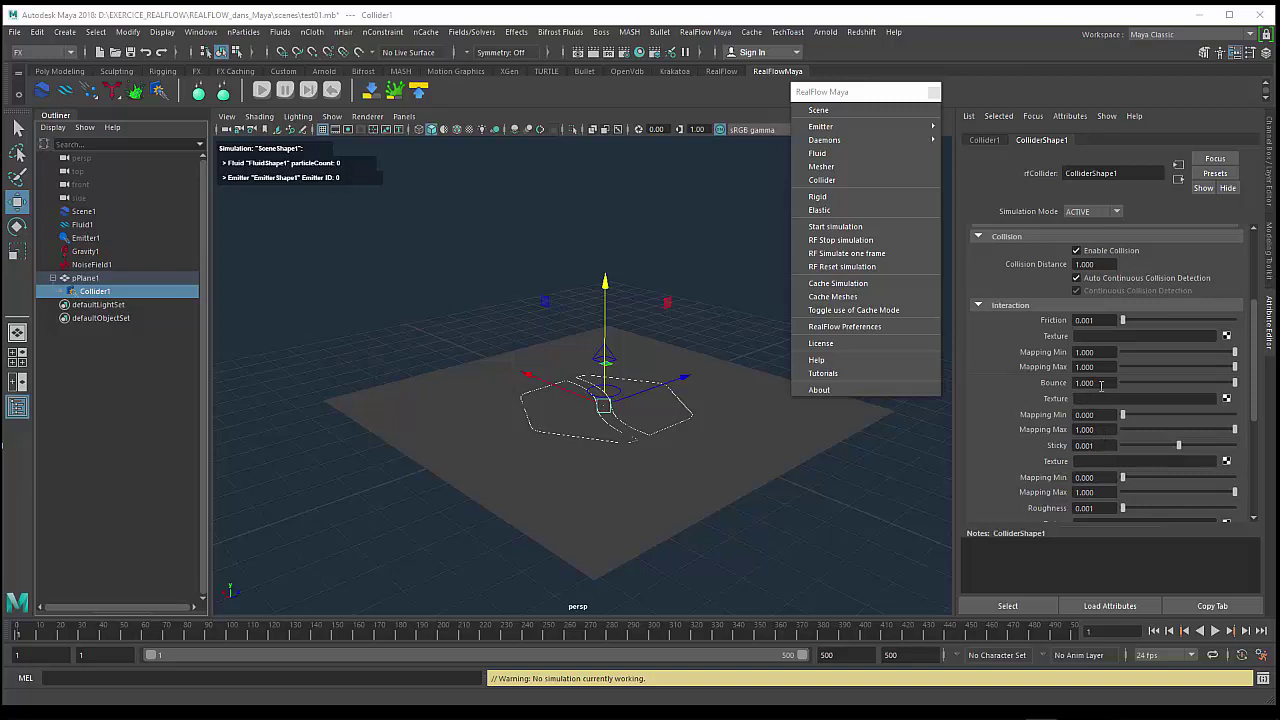
- Set Collider1's Bounce to 1.000 and run the simulation, stopping at frame 145
{"action": "double_click", "coordinate": [1101, 384]}
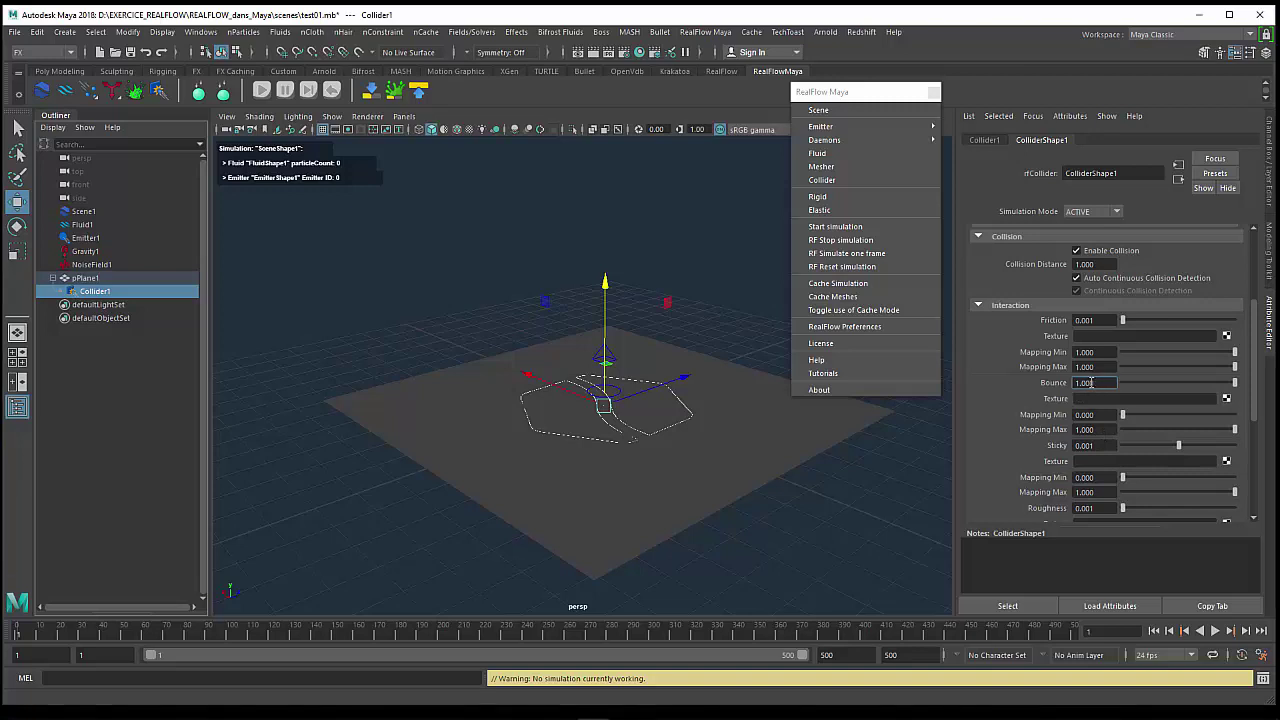
{"action": "left_click", "coordinate": [266, 93]}
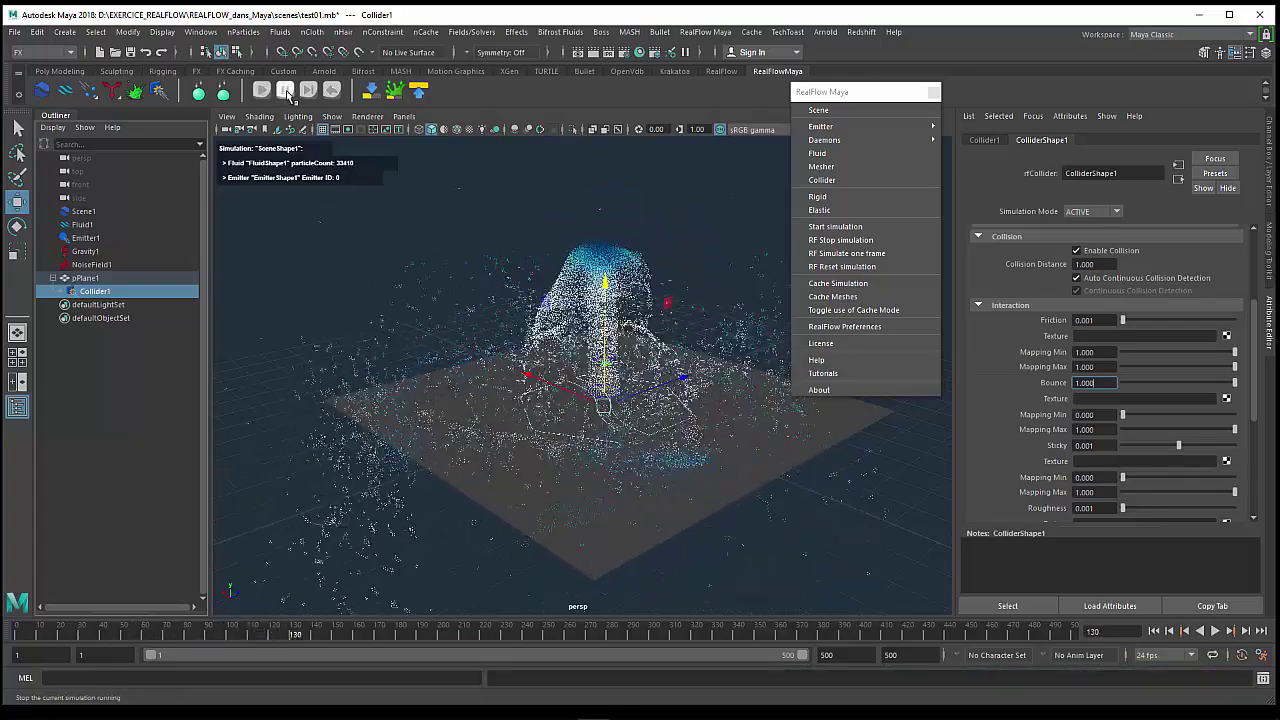
{"action": "left_click", "coordinate": [287, 91]}
{"action": "mouse_move", "coordinate": [510, 345]}
{"action": "left_mouse_down", "text": "alt"}
{"action": "mouse_move", "coordinate": [553, 358]}
{"action": "mouse_move", "coordinate": [537, 338]}
{"action": "mouse_move", "coordinate": [503, 340]}
{"action": "mouse_move", "coordinate": [540, 367]}
{"action": "left_mouse_up", "text": "alt"}
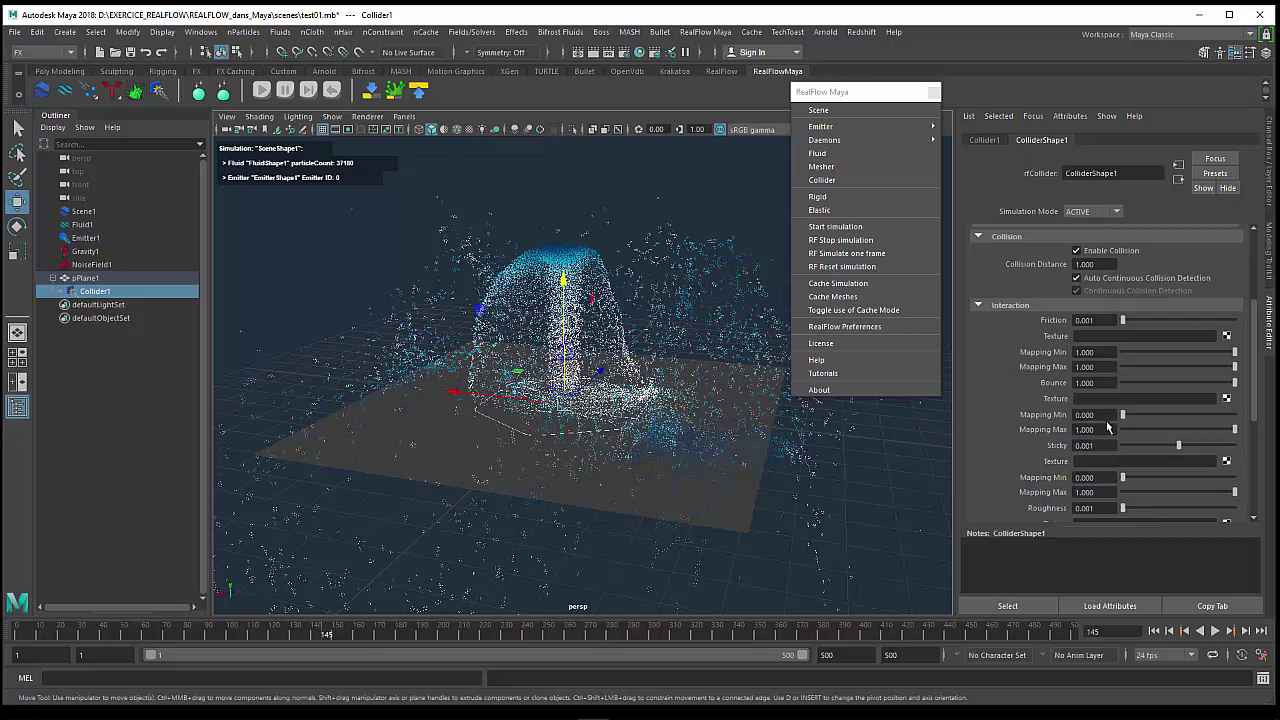
- Zoom and orbit around the frozen splash on the ground plane
{"action": "scroll", "coordinate": [1106, 425], "scroll_direction": "down", "scroll_amount": 3}
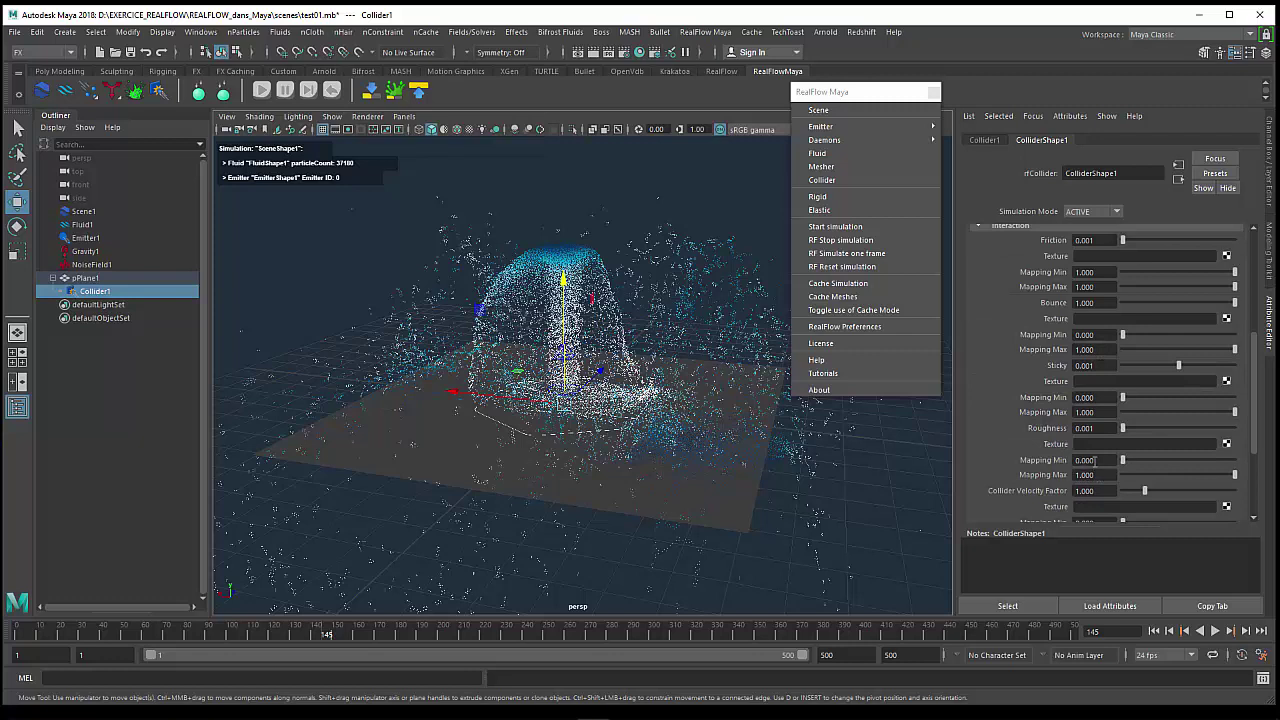
{"action": "scroll", "coordinate": [1092, 457], "scroll_direction": "down", "scroll_amount": 2}
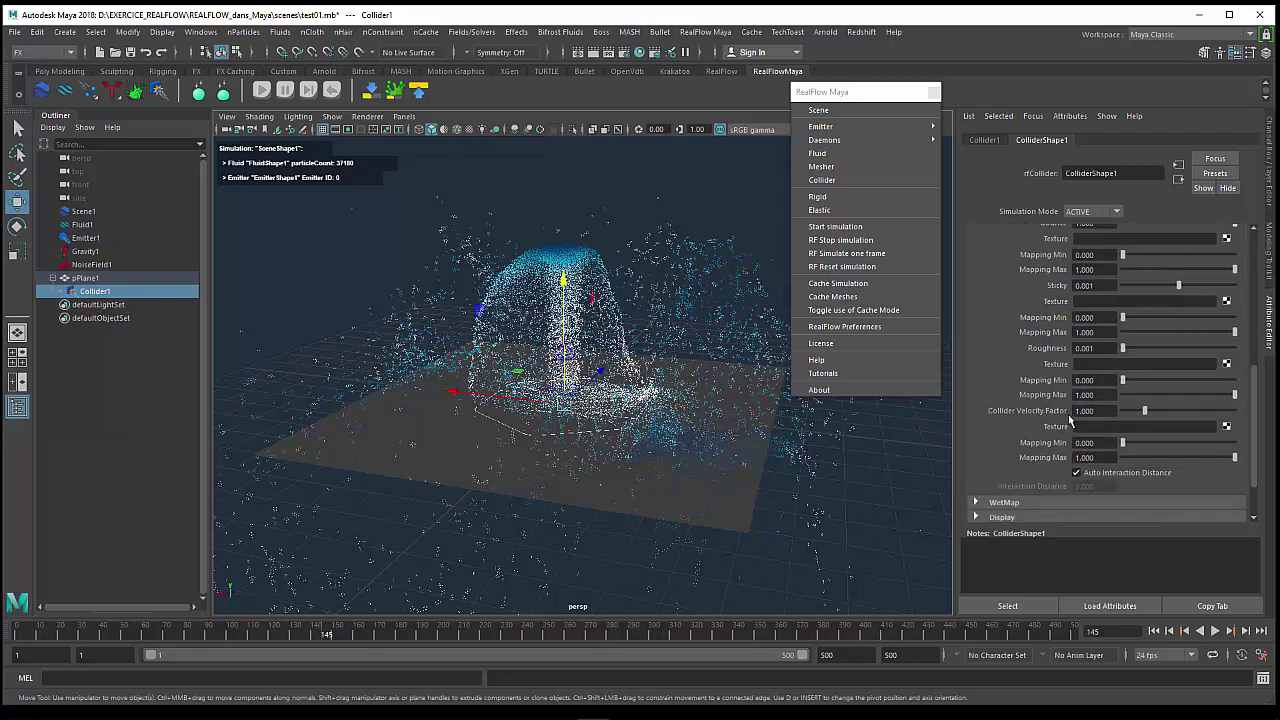
{"action": "scroll", "coordinate": [1077, 457], "scroll_direction": "up", "scroll_amount": 2}
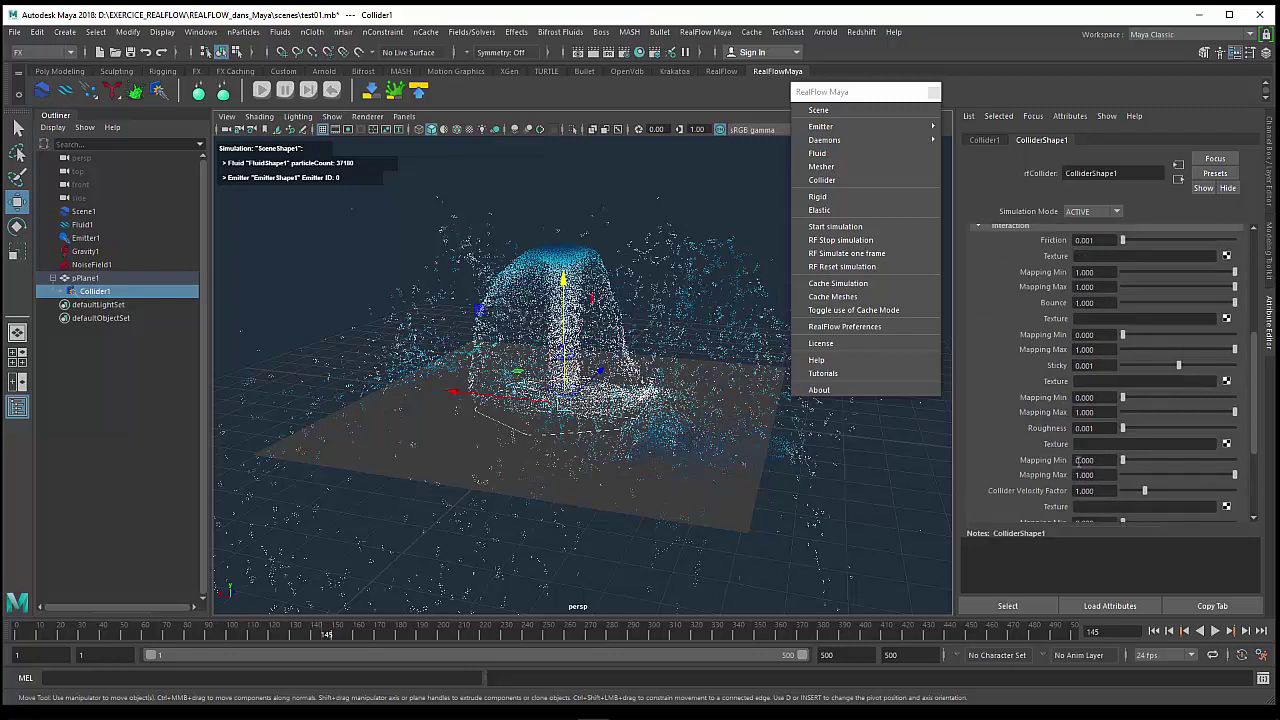
{"action": "scroll", "coordinate": [1077, 459], "scroll_direction": "up", "scroll_amount": 2}
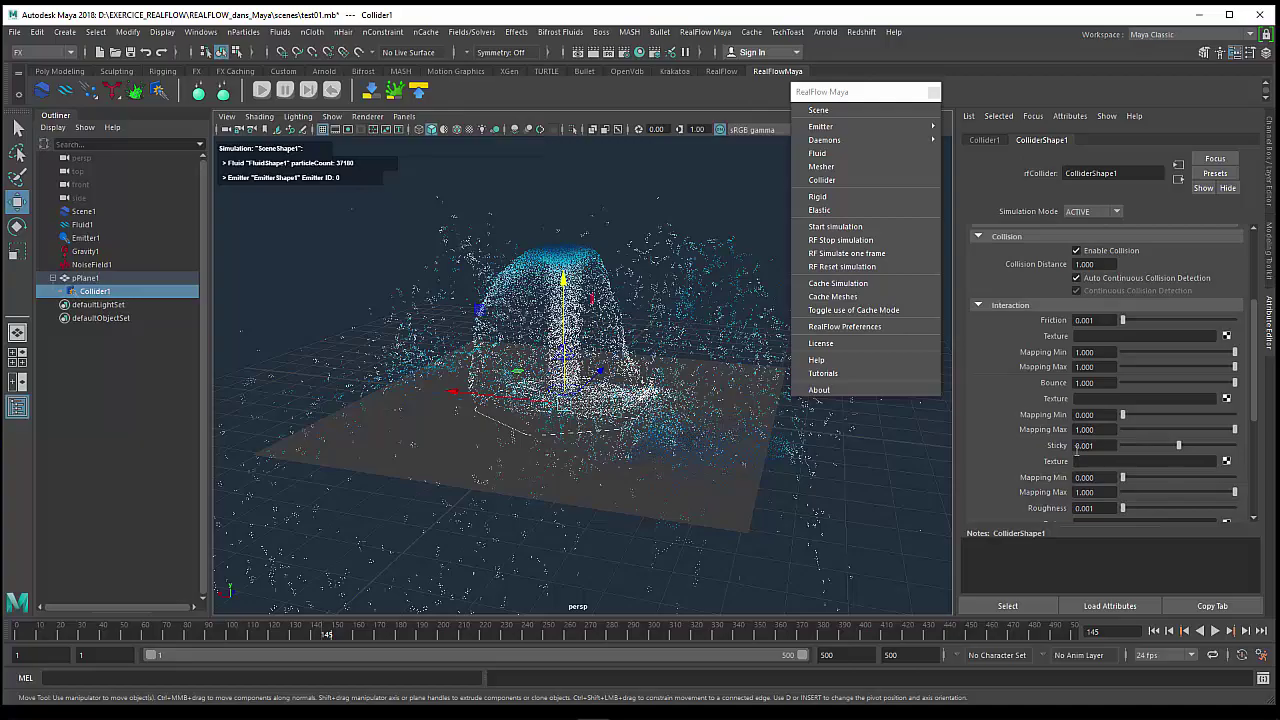
{"action": "mouse_move", "coordinate": [647, 421]}
{"action": "left_mouse_down", "text": "alt"}
{"action": "mouse_move", "coordinate": [525, 397]}
{"action": "mouse_move", "coordinate": [600, 390]}
{"action": "left_mouse_up", "text": "alt"}
{"action": "scroll", "coordinate": [651, 381], "scroll_direction": "up", "scroll_amount": 3}
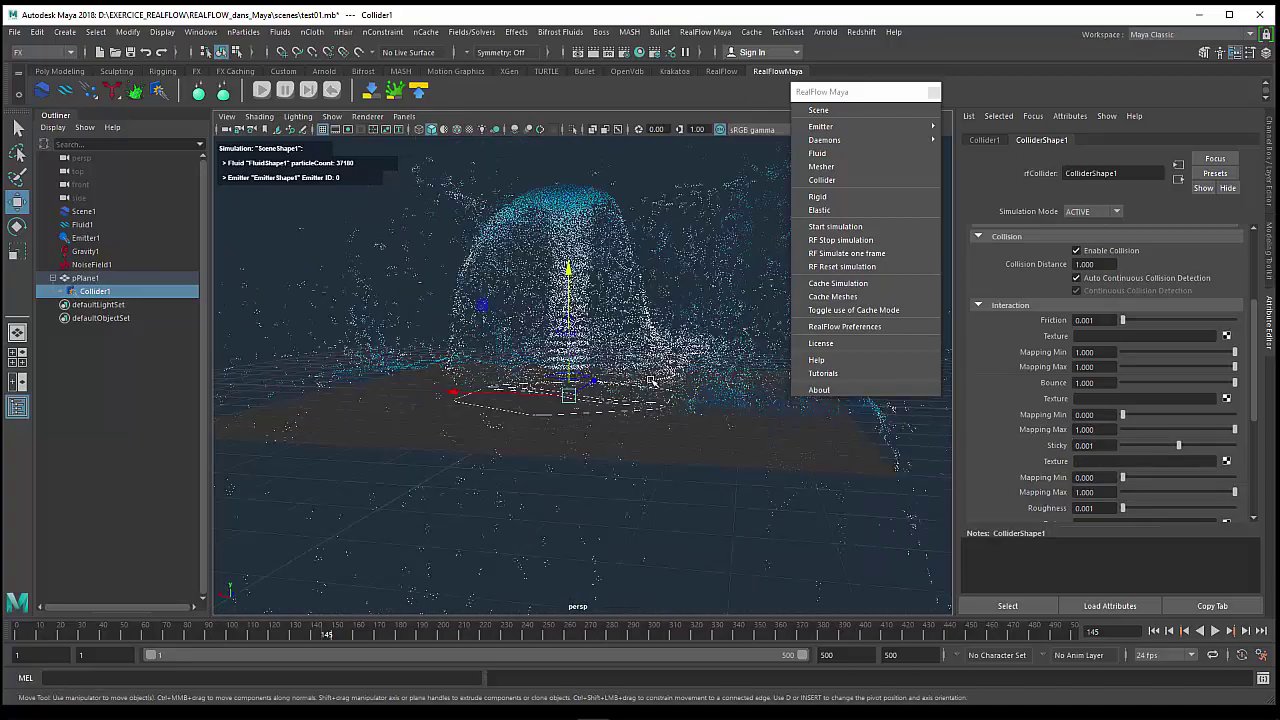
{"action": "scroll", "coordinate": [651, 381], "scroll_direction": "down", "scroll_amount": 2}
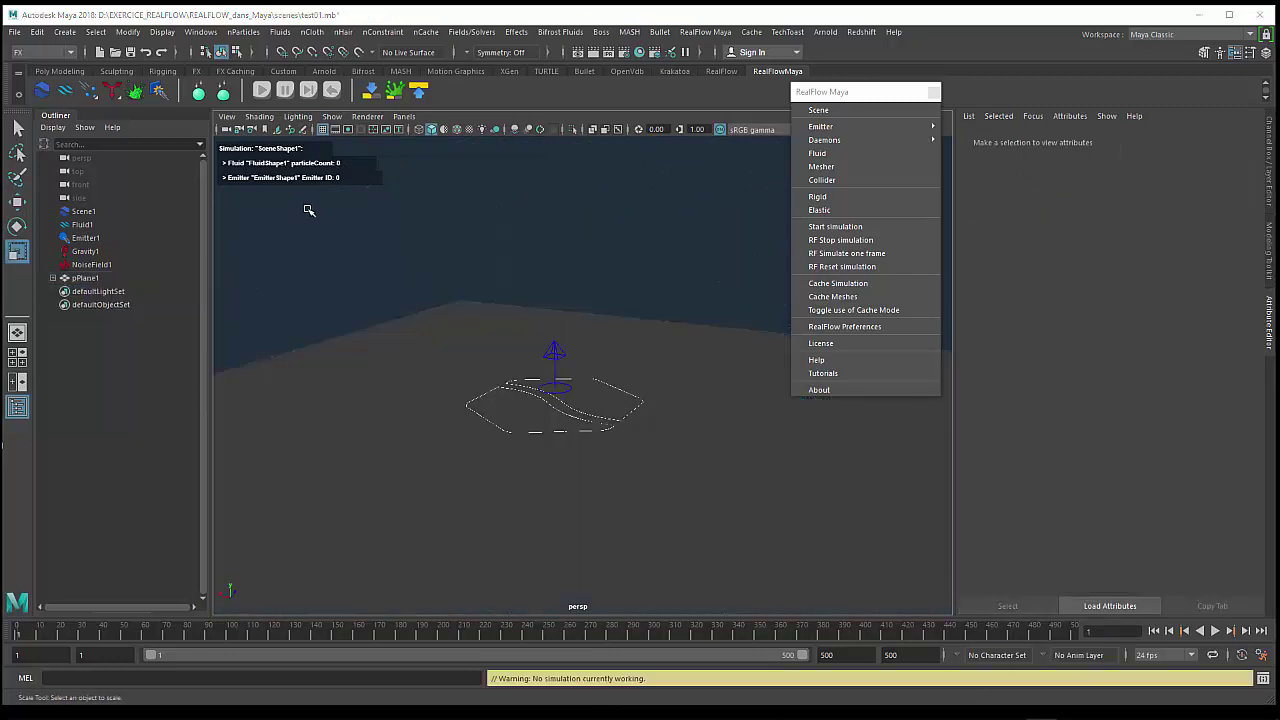
- Show Scene1's cache settings in the Attribute Editor with the Houdini/Maya axis setup kept
{"action": "left_click", "coordinate": [373, 92]}
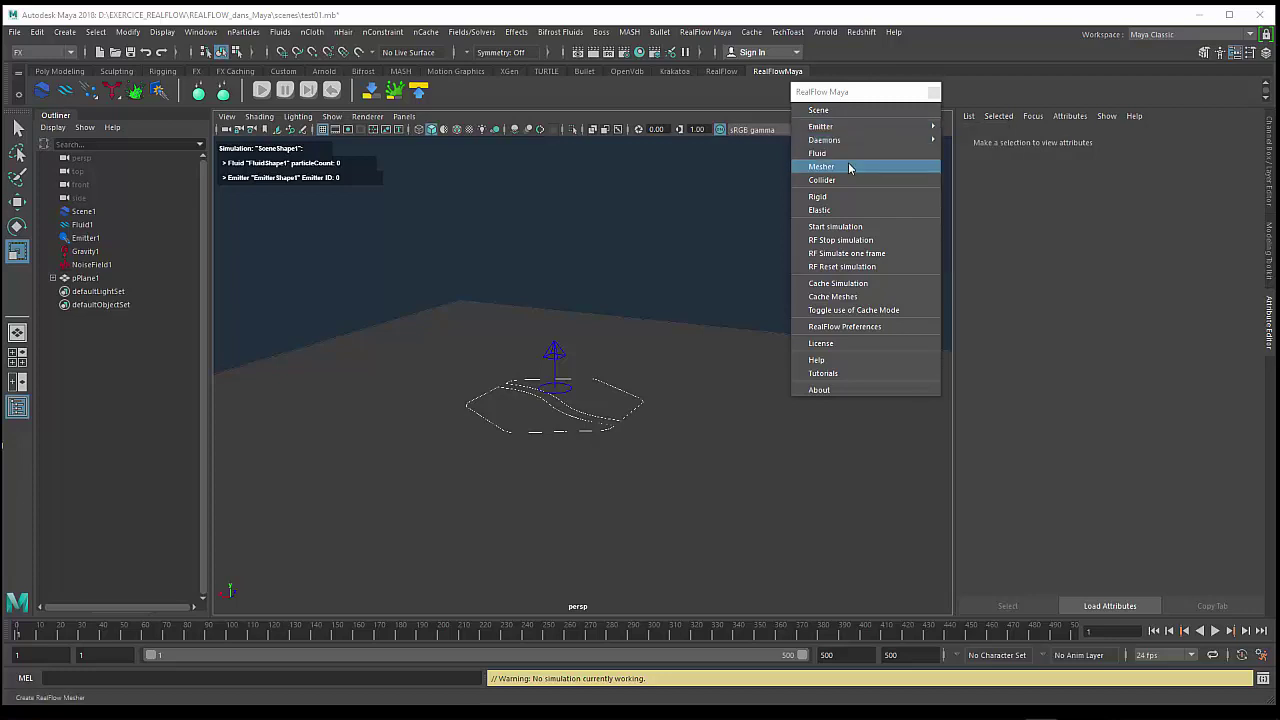
{"action": "left_click", "coordinate": [83, 211]}
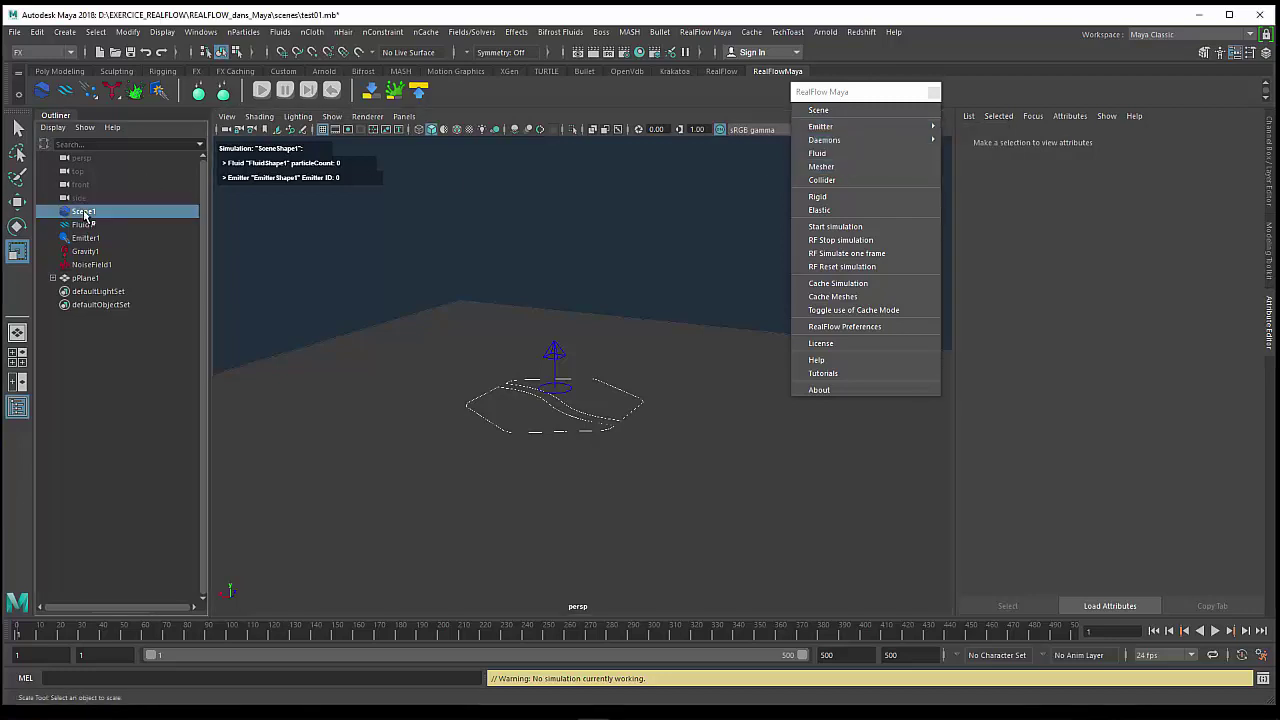
{"action": "scroll", "coordinate": [1137, 434], "scroll_direction": "down", "scroll_amount": 2}
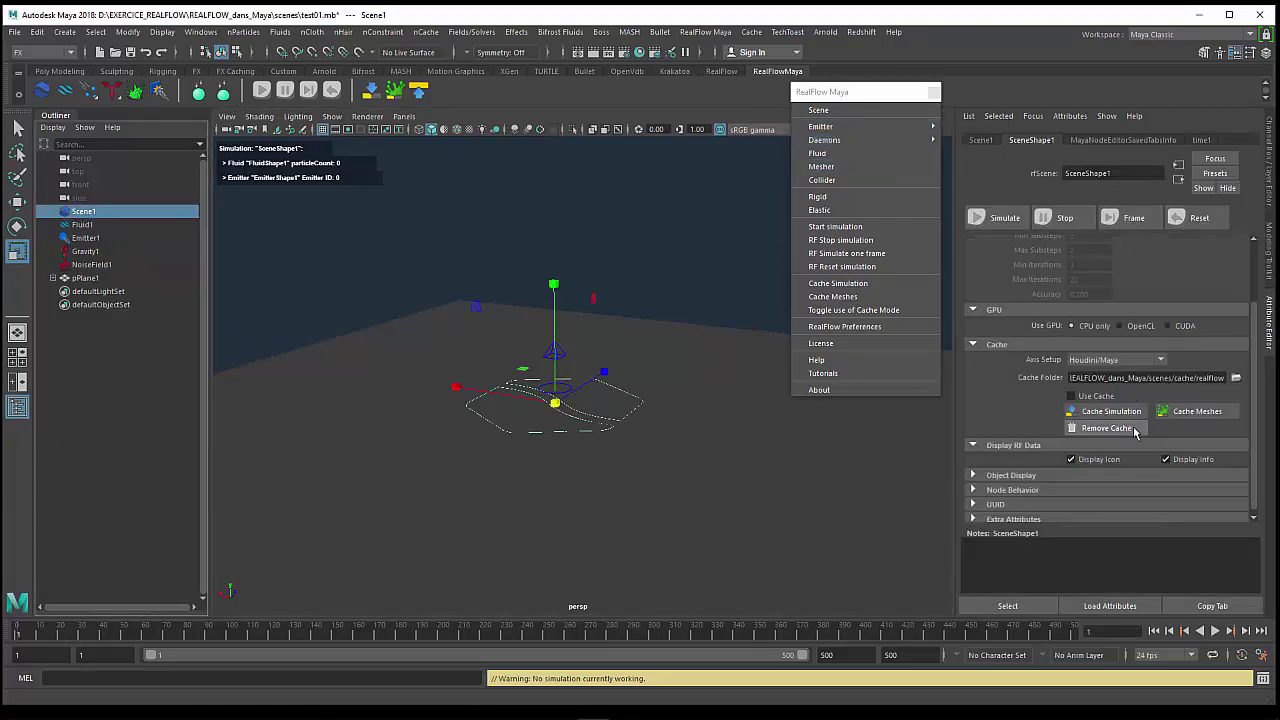
{"action": "left_click", "coordinate": [1106, 362]}
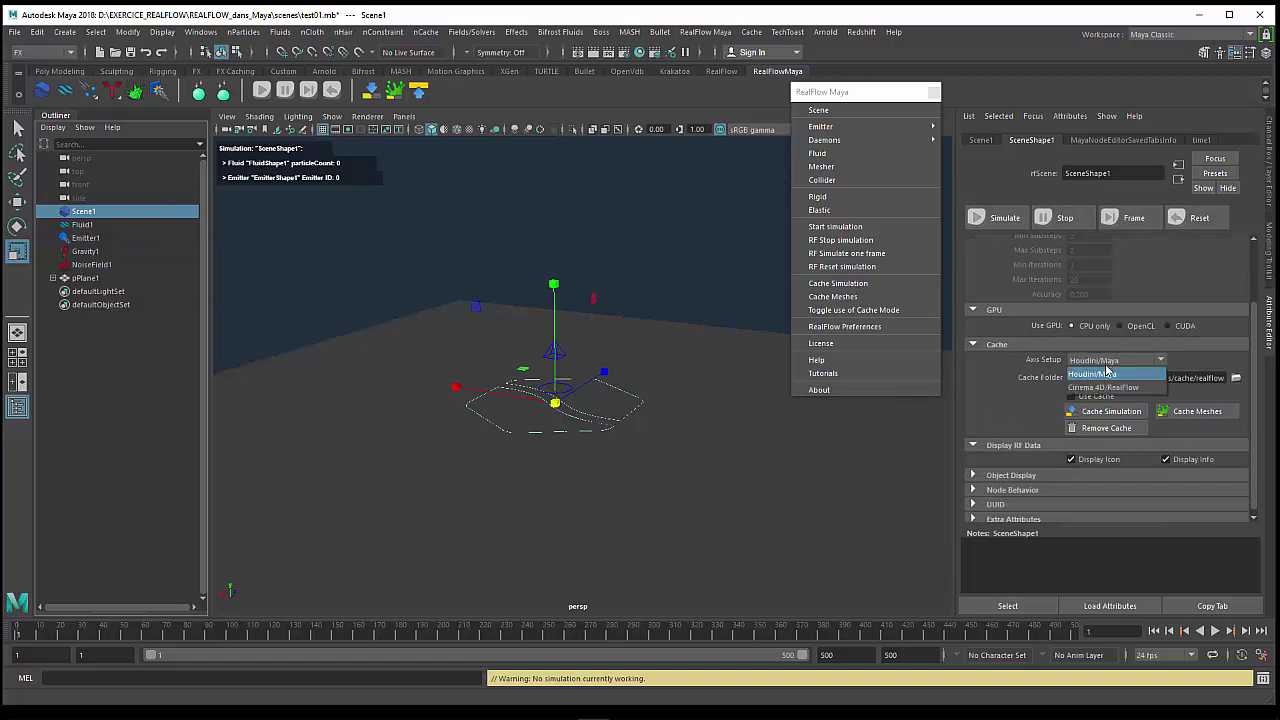
{"action": "left_click", "coordinate": [1110, 374]}
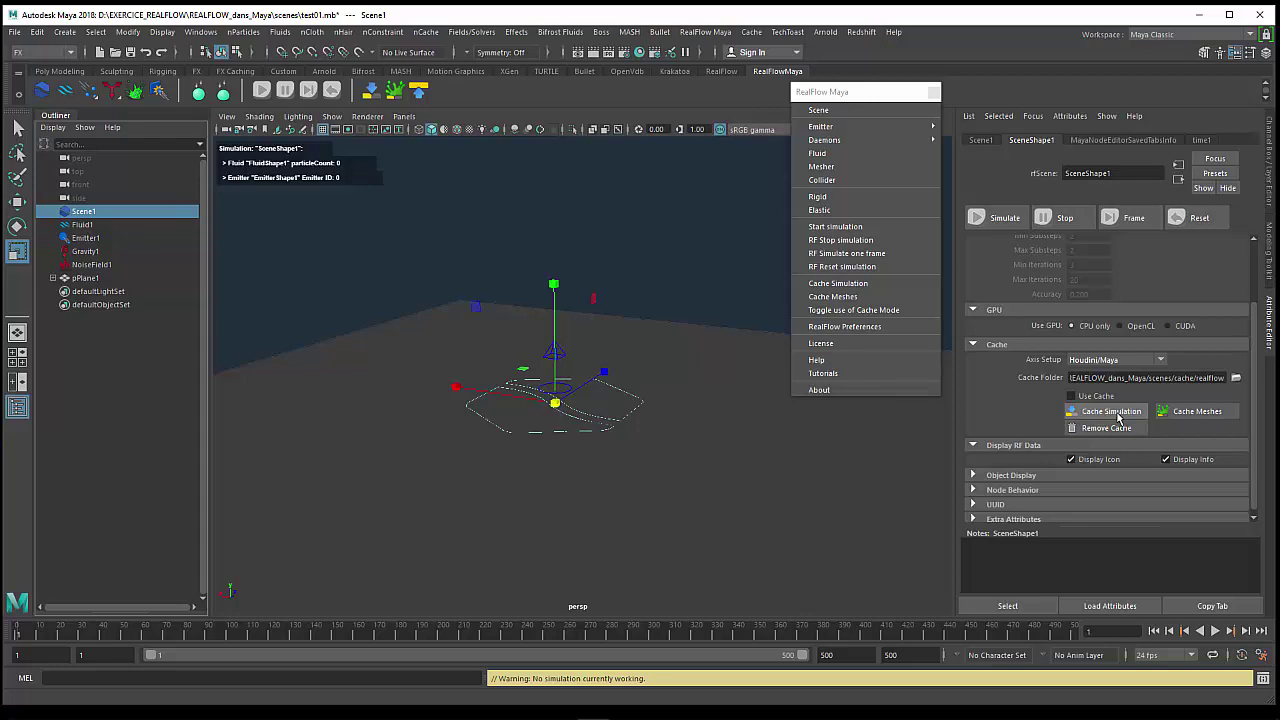
- Cache the fountain simulation to disk, reset, rerun it live, then reset and select Fluid1
{"action": "left_click", "coordinate": [1119, 417]}
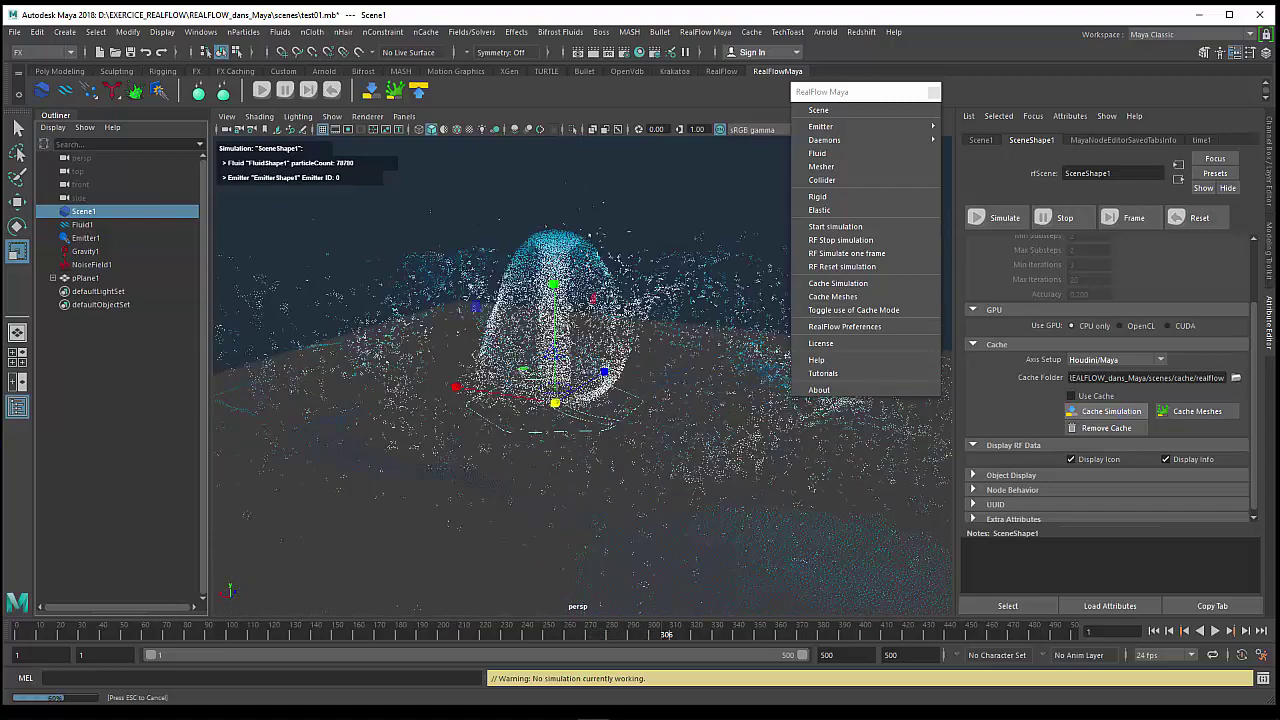
{"action": "left_click", "coordinate": [332, 92]}
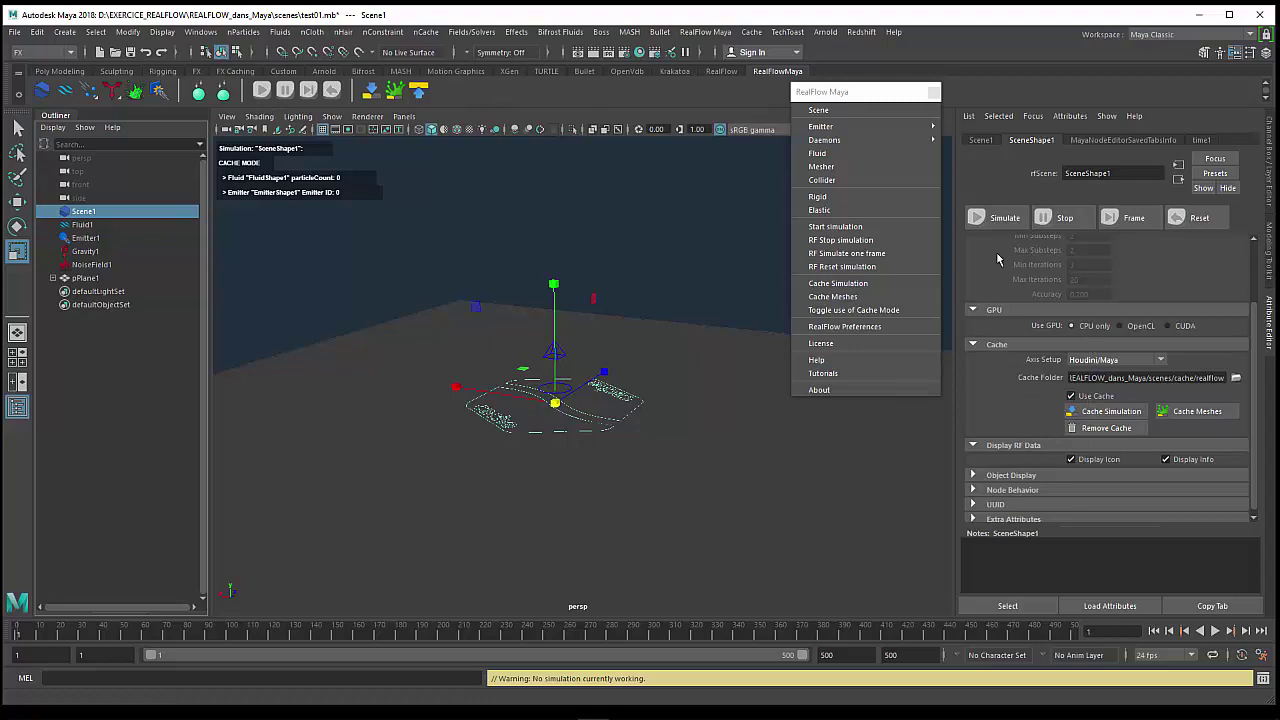
{"action": "left_click", "coordinate": [261, 100]}
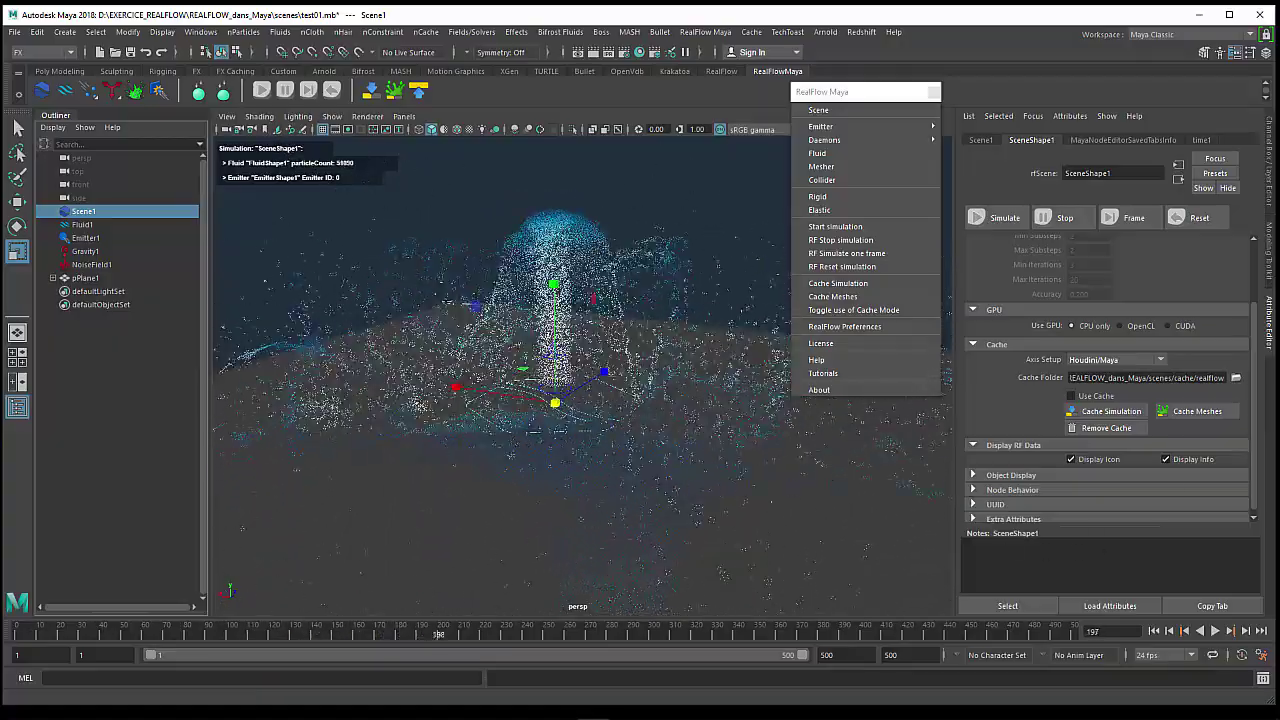
{"action": "left_click", "coordinate": [82, 224]}
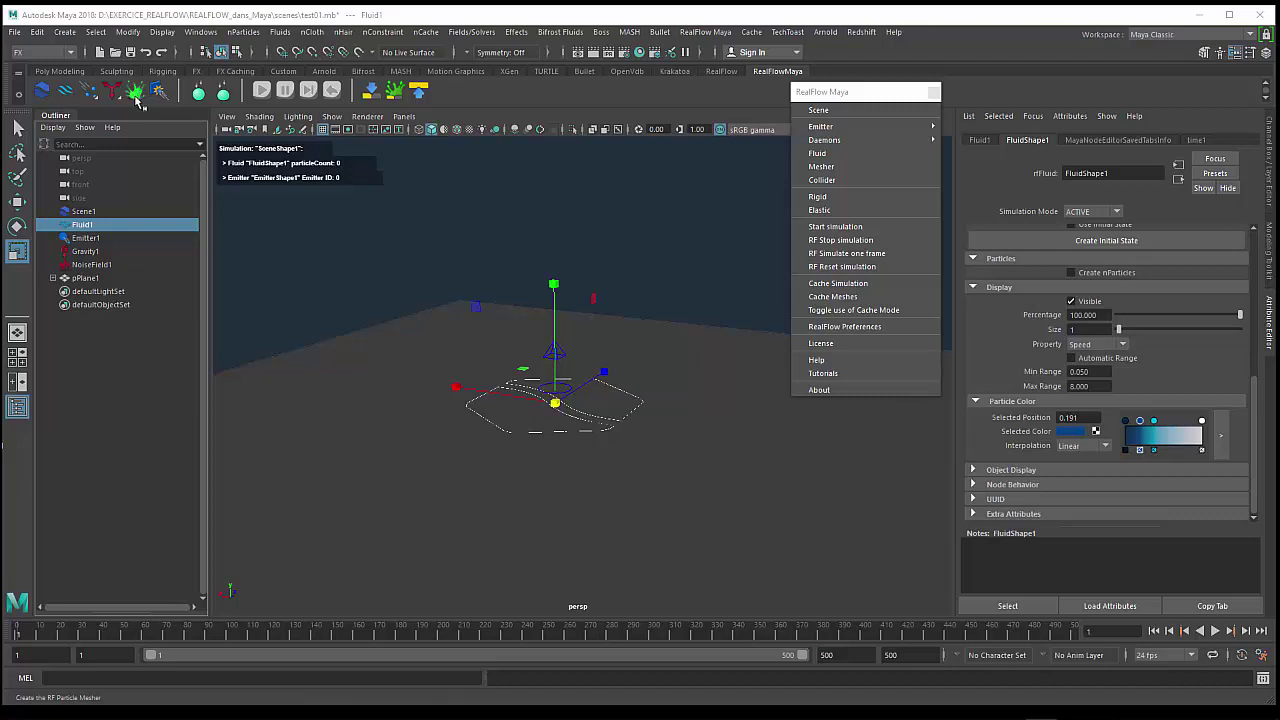
- Add a RealFlow Mesher1 linked to FluidShape1 from the RealFlow menu
{"action": "left_click", "coordinate": [815, 170]}
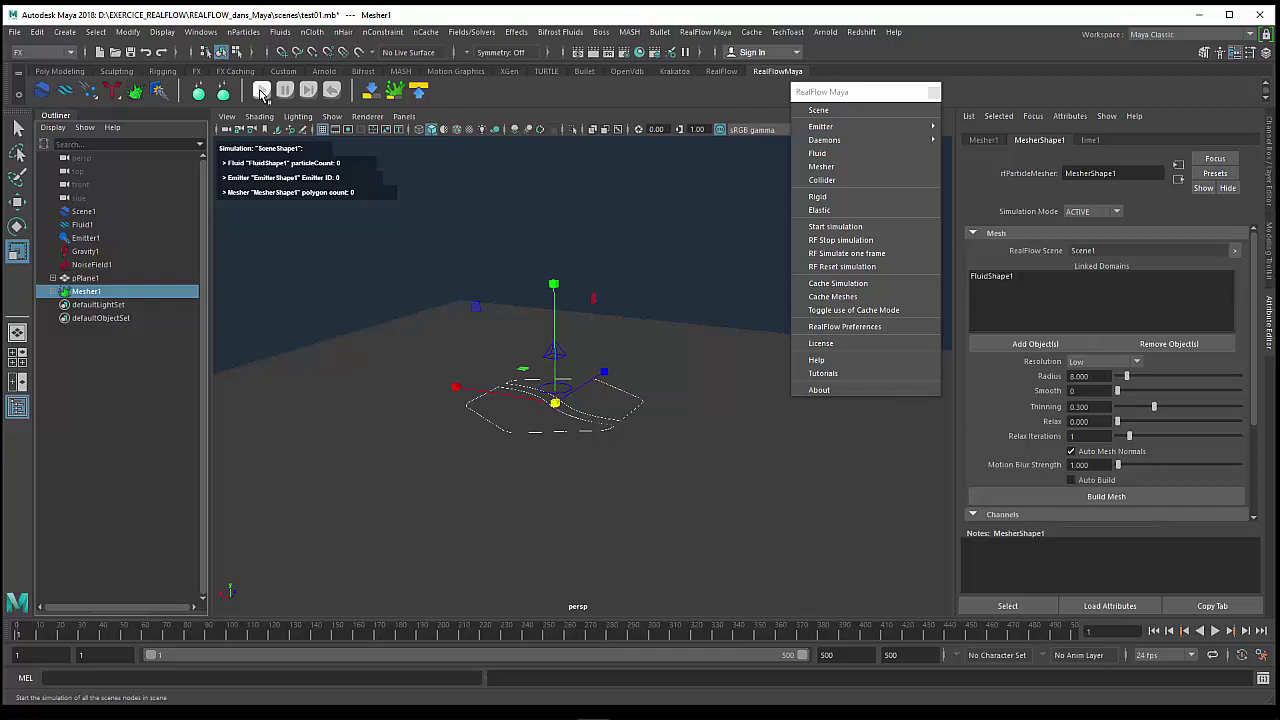
- Rerun the simulation so Mesher1 builds the green fountain mesh, and orbit to inspect it
{"action": "left_click", "coordinate": [261, 91]}
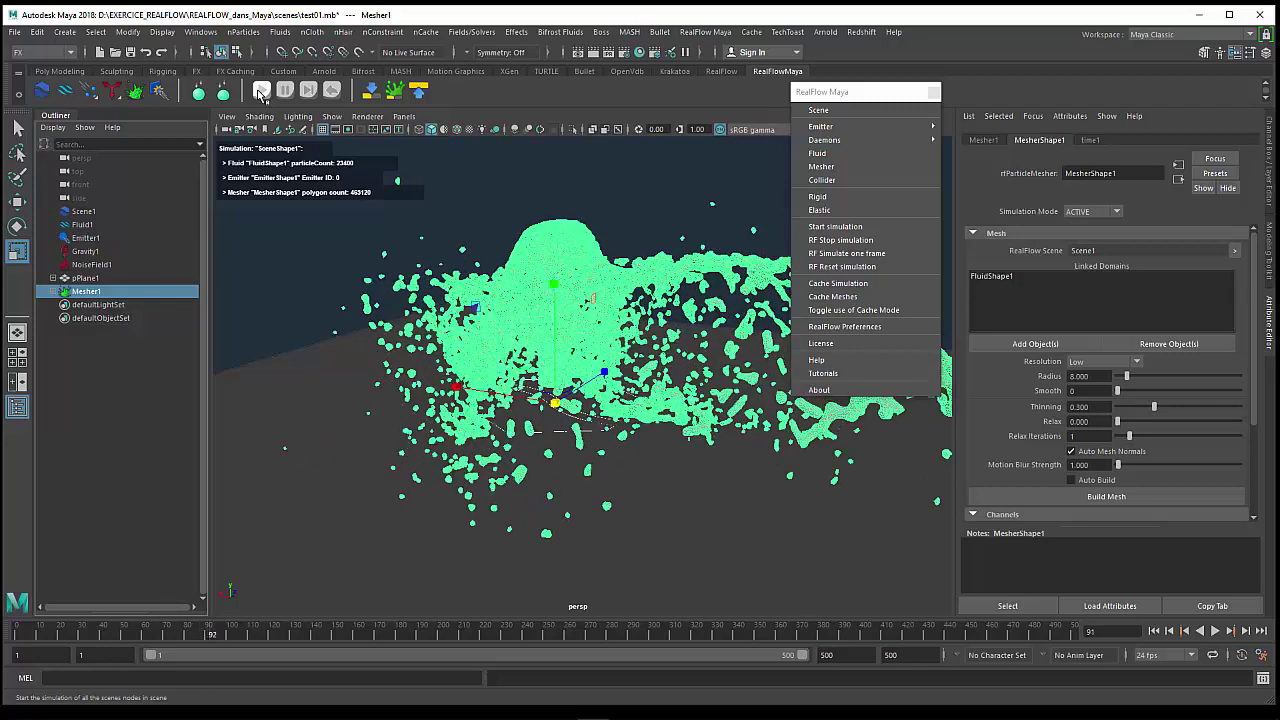
{"action": "left_click_drag", "start_coordinate": [880, 98], "coordinate": [919, 97]}
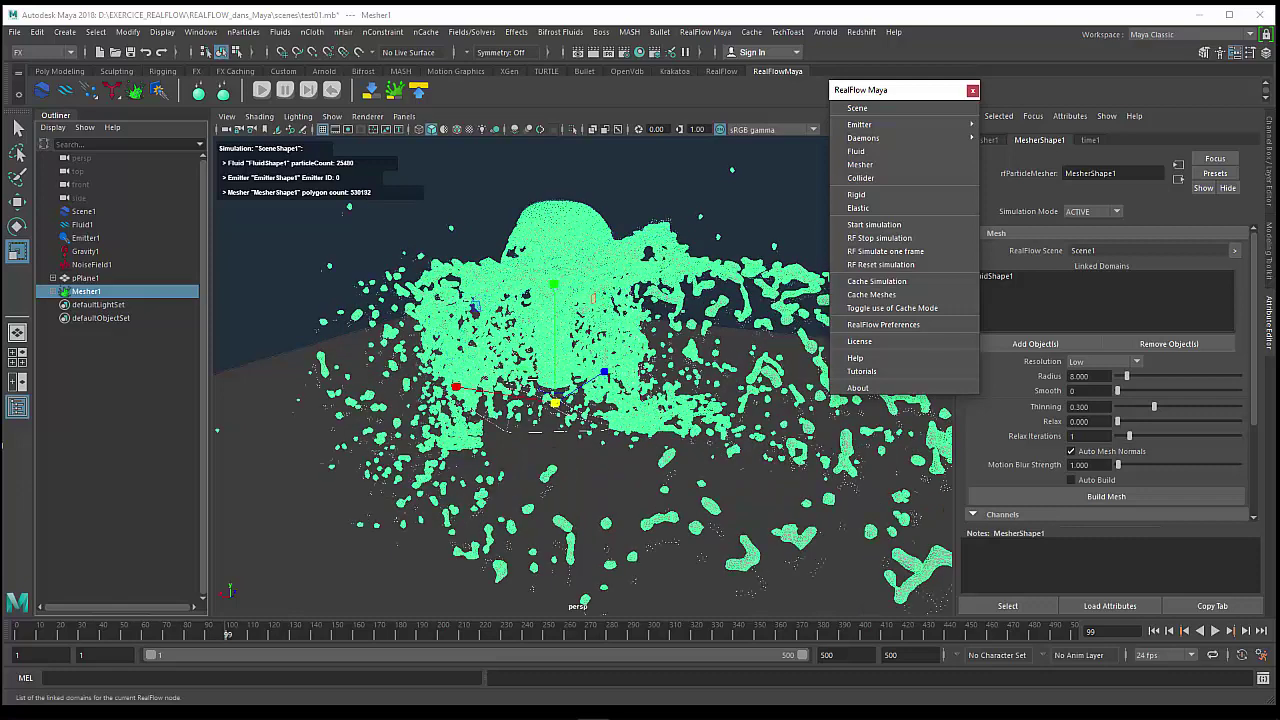
{"action": "left_click_drag", "start_coordinate": [640, 330], "coordinate": [711, 312], "text": "alt"}
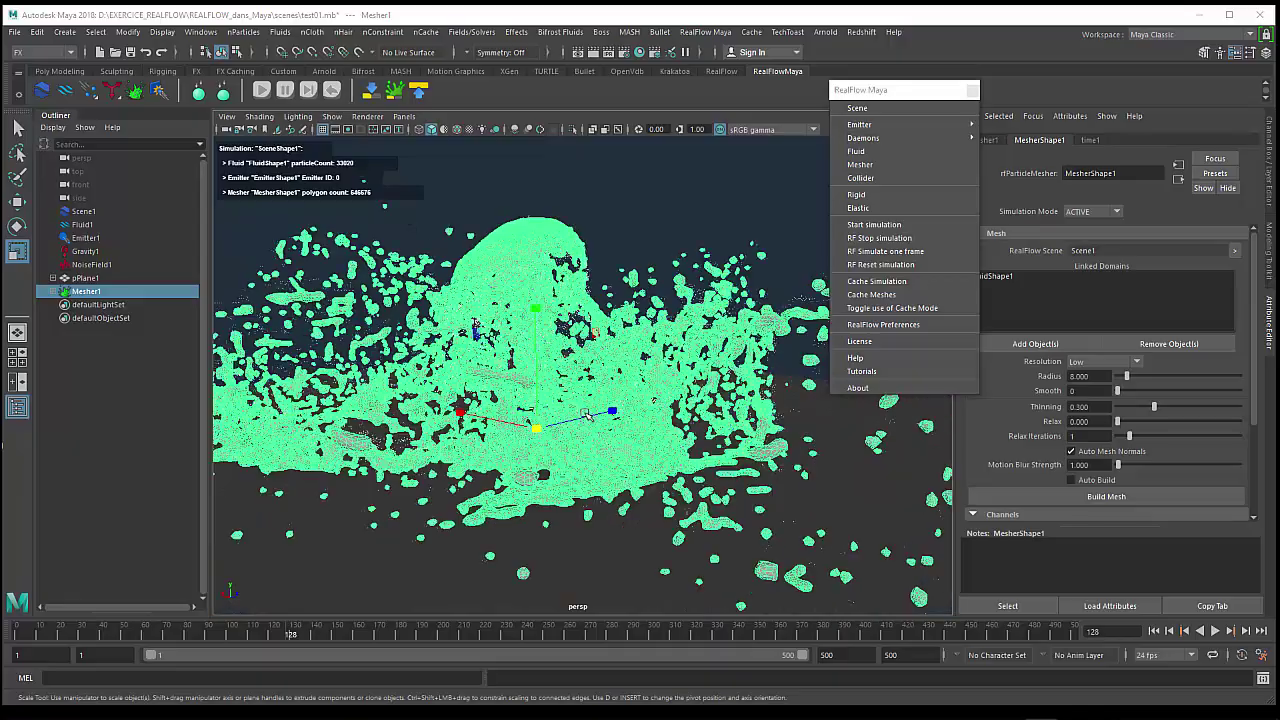
{"action": "left_click_drag", "start_coordinate": [587, 414], "coordinate": [592, 428], "text": "alt"}
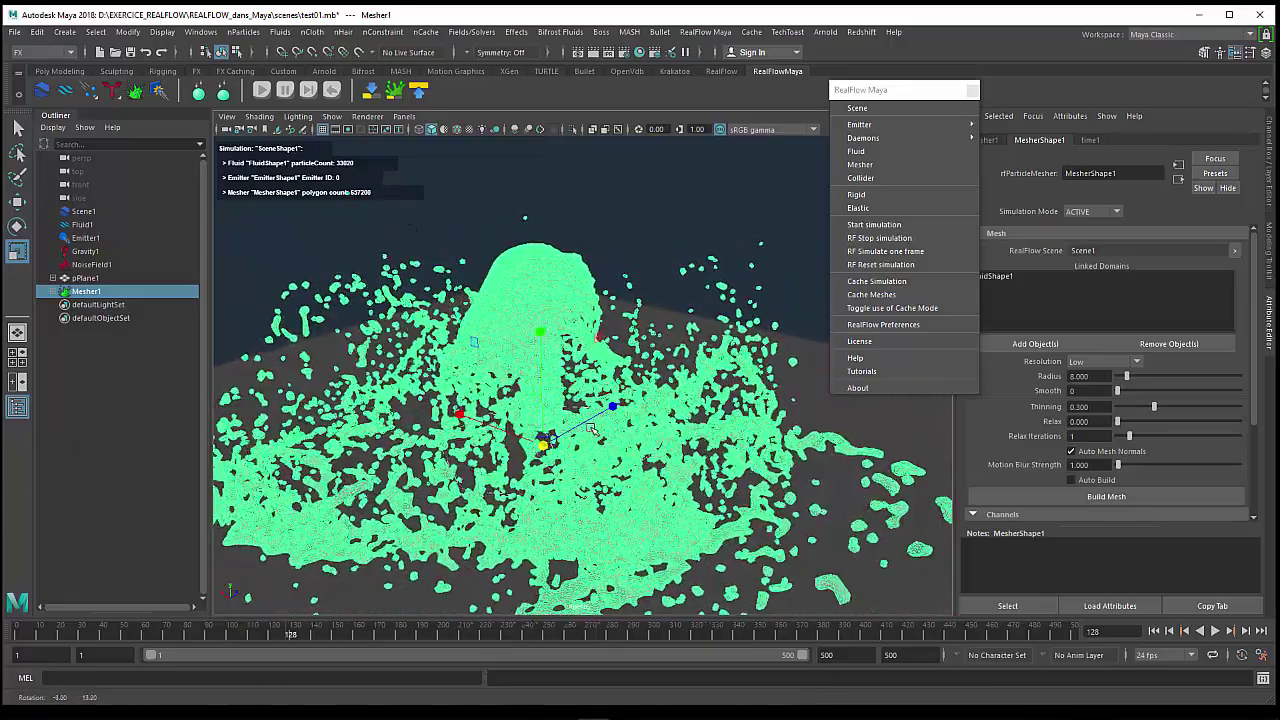